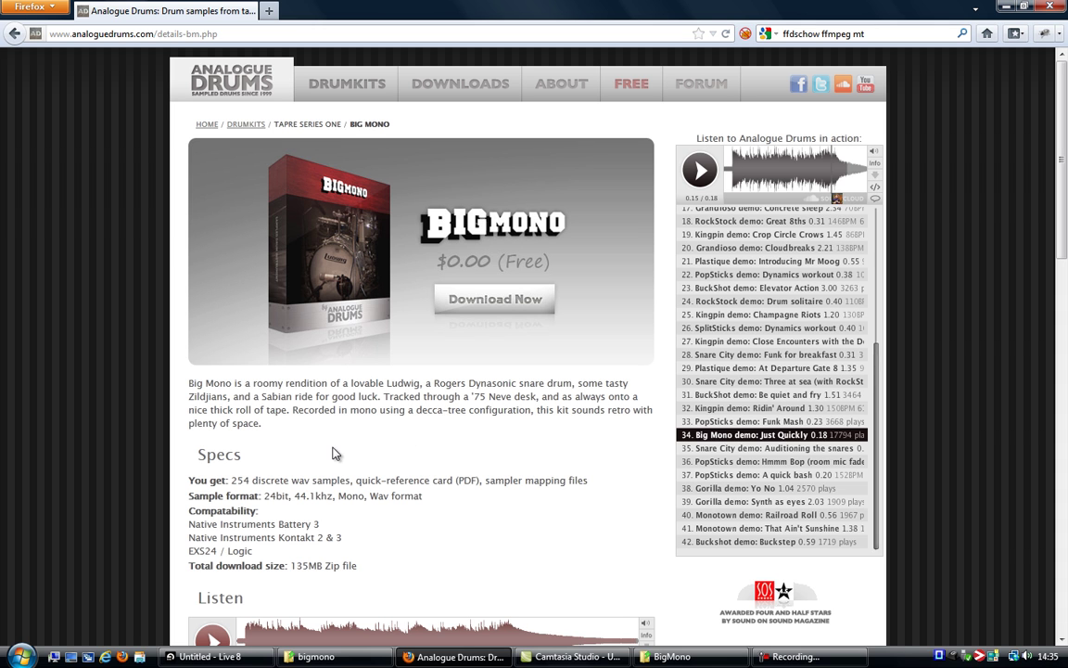
# Step: Highlight the Big Mono specs: the 254-sample count, WAV format and compatible samplers
pyautogui.doubleClick(241, 480)
pyautogui.doubleClick(300, 479)
pyautogui.click(348, 468)
pyautogui.moveTo(189, 525); pyautogui.dragTo(253, 551)
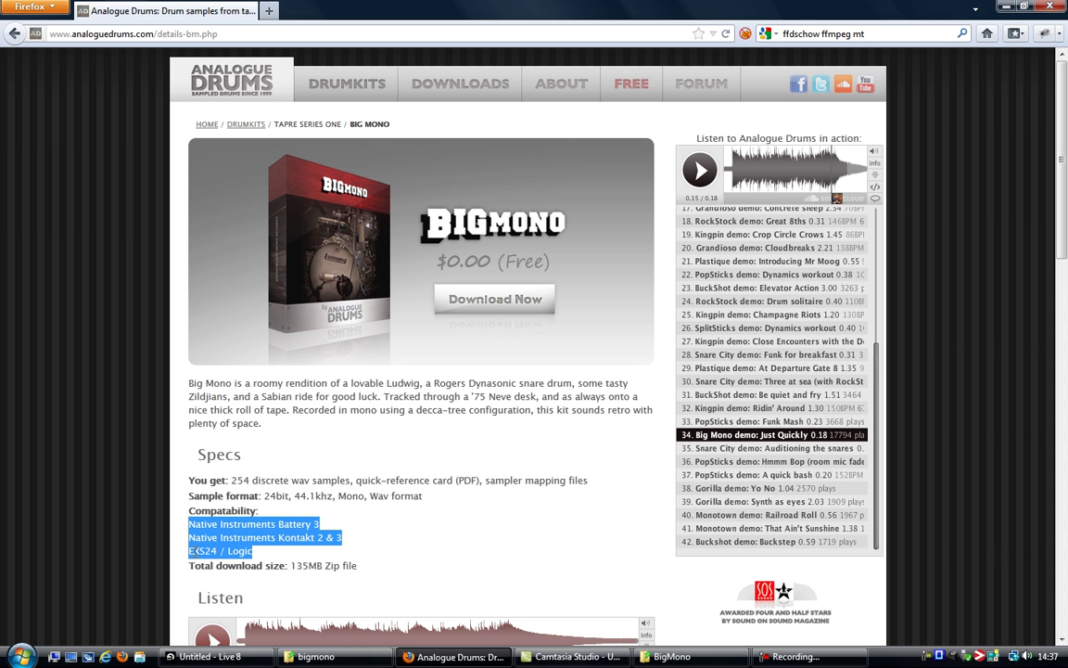
pyautogui.click(243, 552)
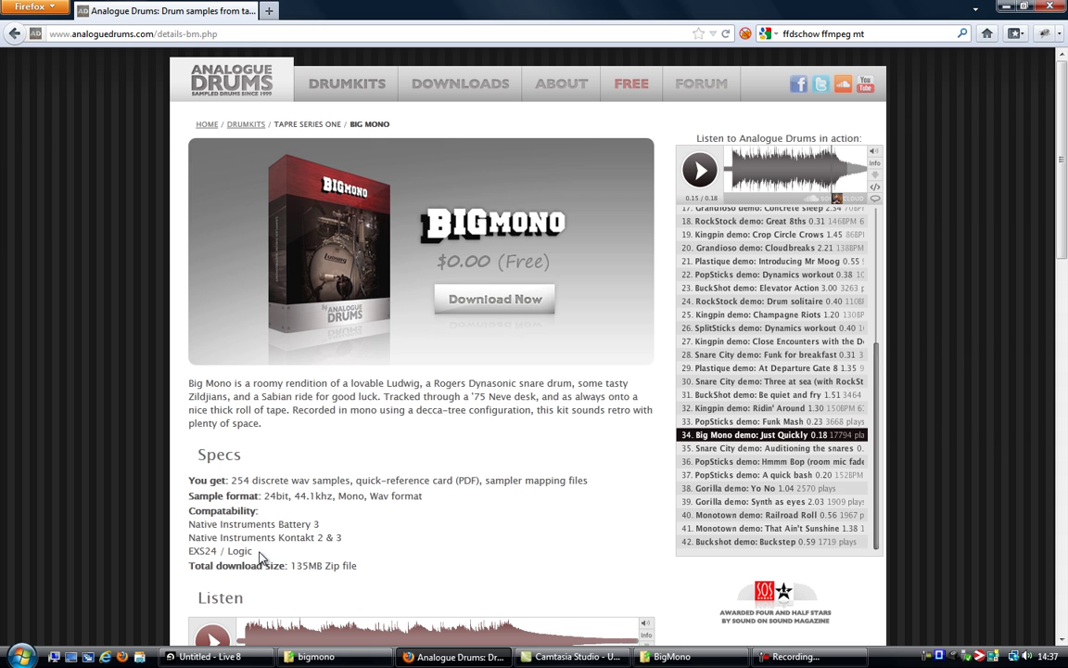
pyautogui.doubleClick(238, 479)
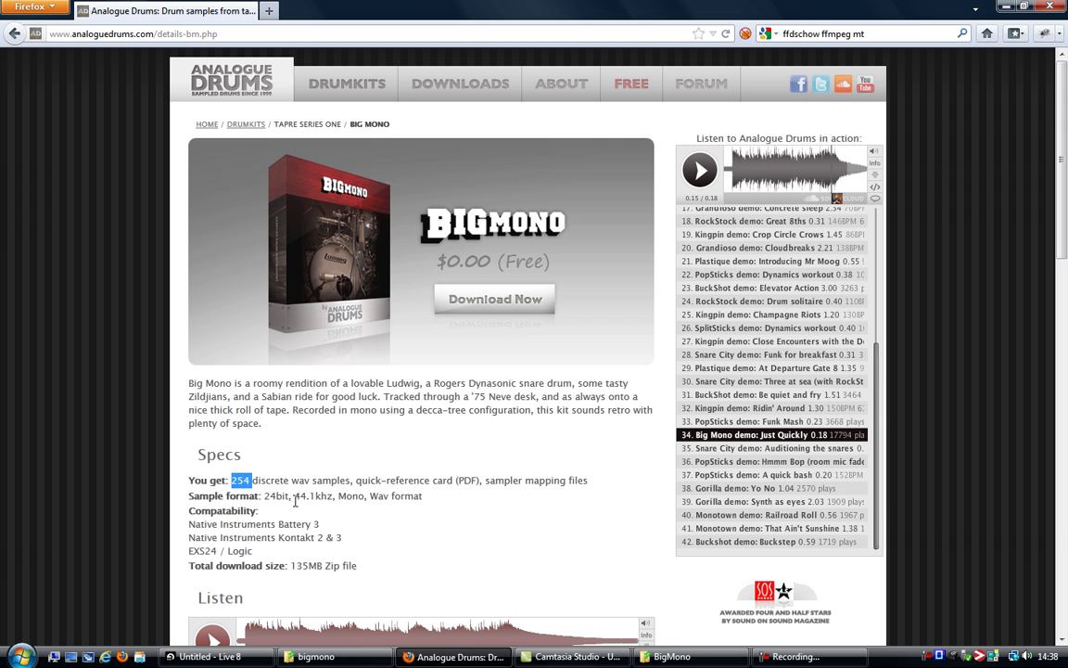
pyautogui.click(375, 536)
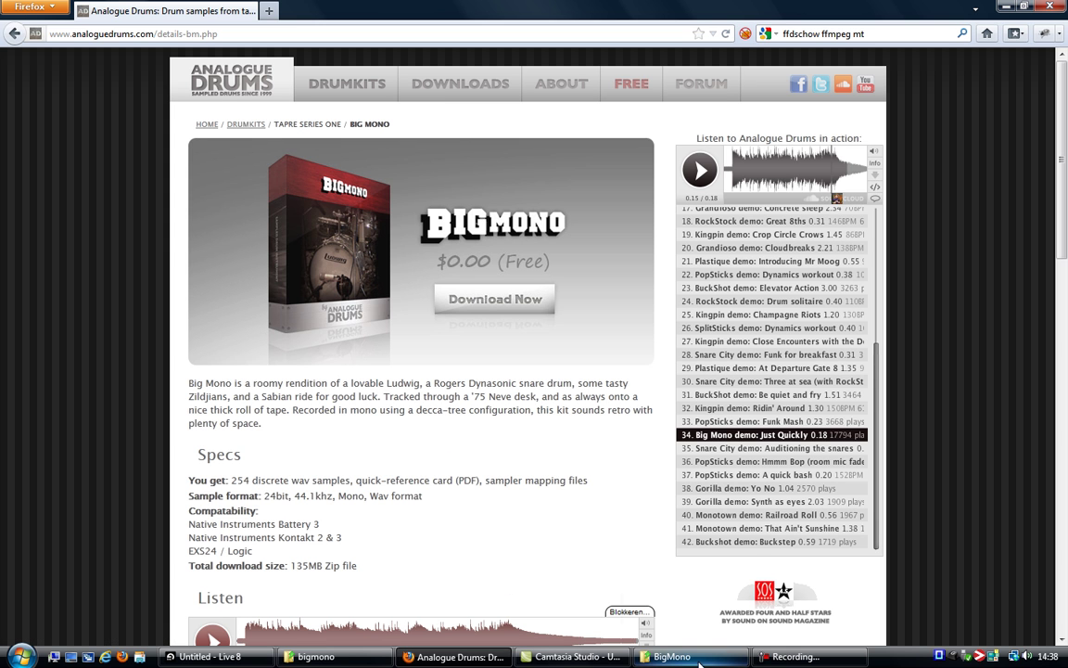
# Step: Open the BigMono Wav folder in Explorer, browse its samples, and return to Firefox
pyautogui.click(670, 655)
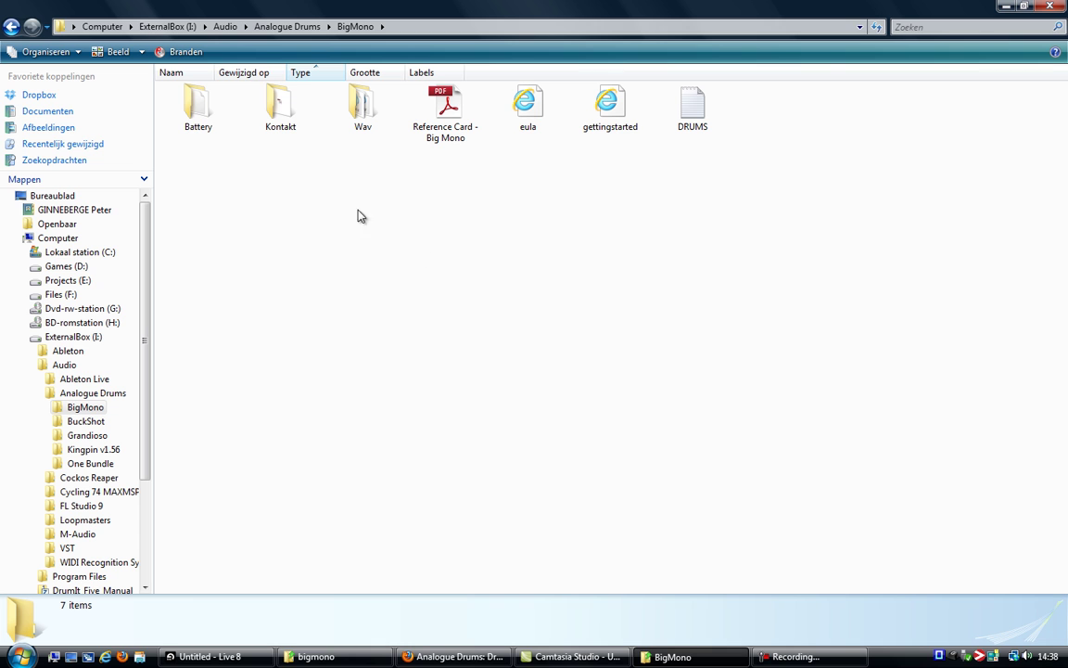
pyautogui.click(199, 115)
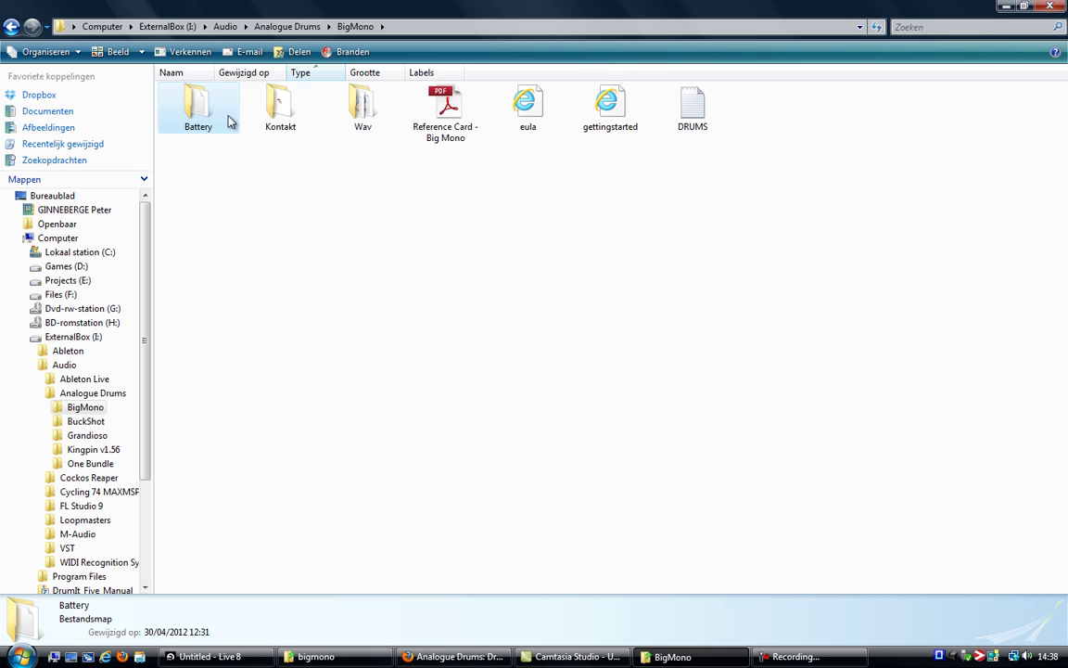
pyautogui.click(259, 104)
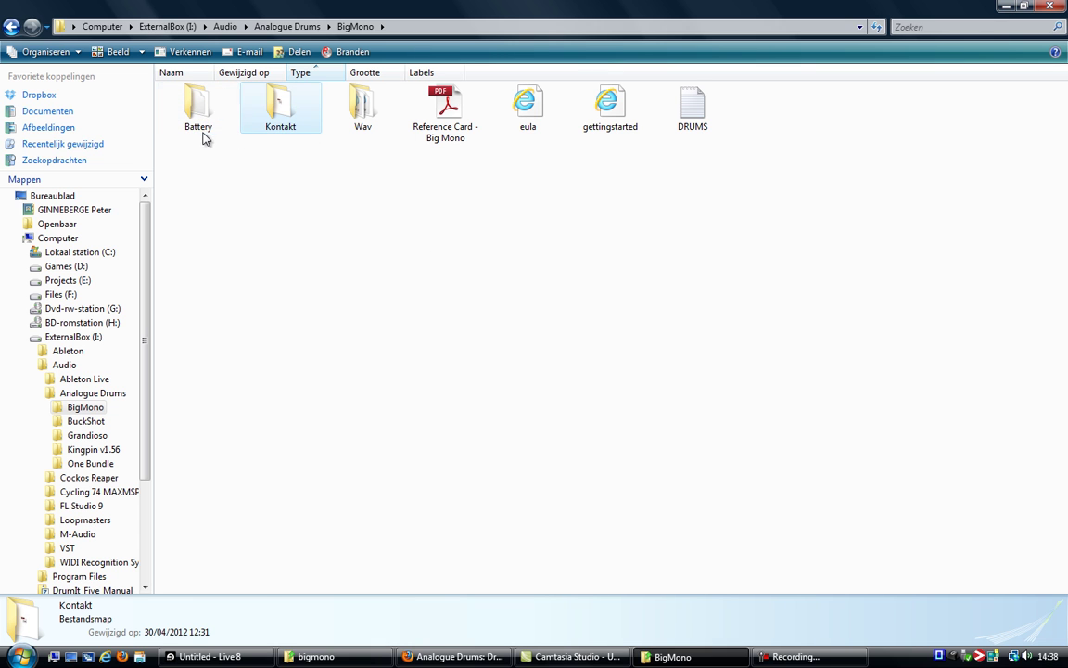
pyautogui.click(355, 150)
pyautogui.doubleClick(367, 108)
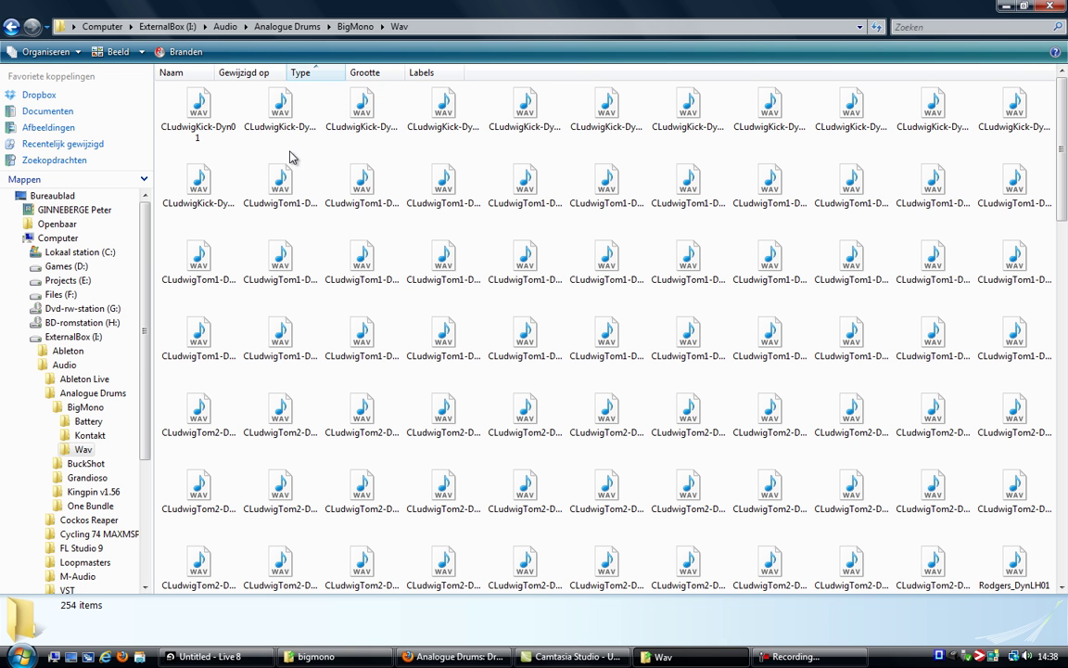
pyautogui.scroll(-15, 320, 149)
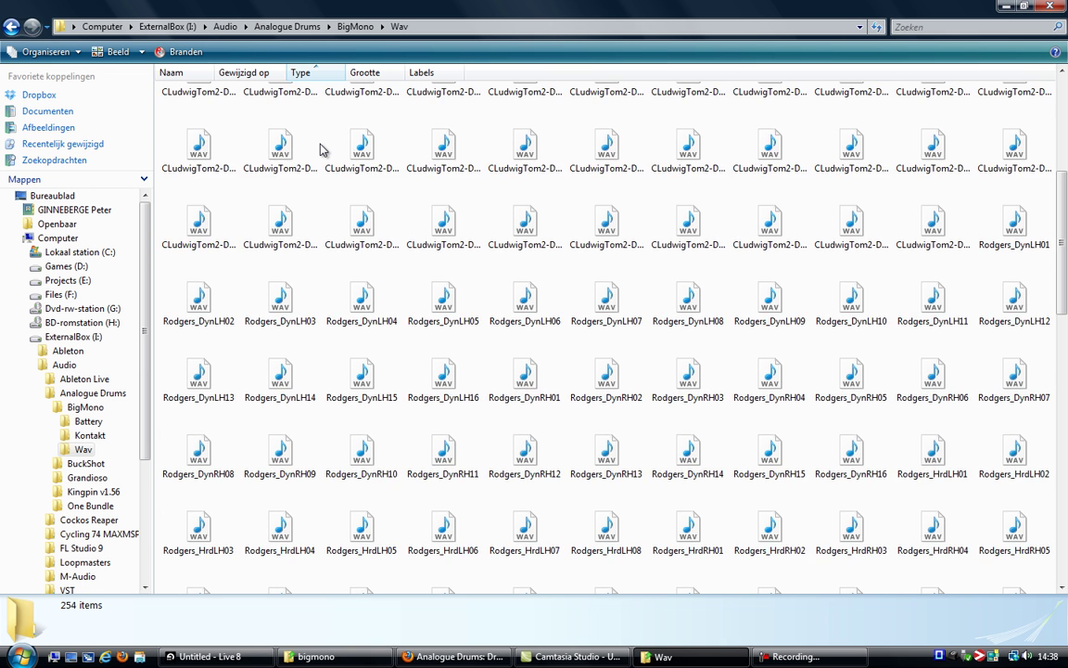
pyautogui.scroll(15, 320, 150)
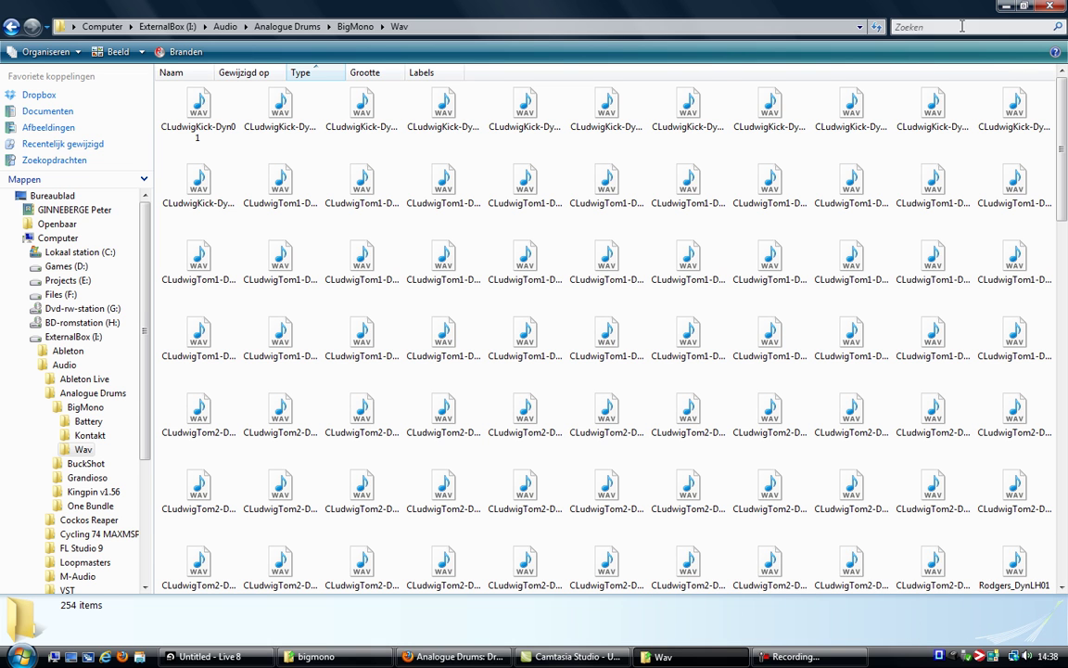
pyautogui.hotkey('alt', 'Tab')
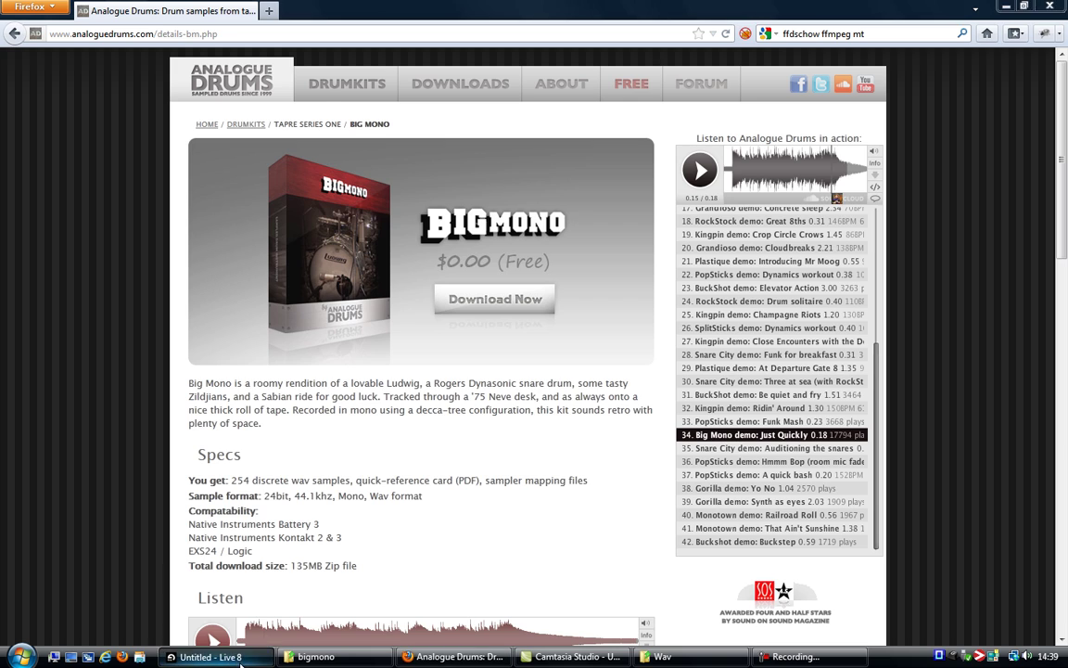
# Step: Bring Live up in full screen with F11 and browse to the BigMono Wav folder
pyautogui.click(208, 657)
pyautogui.press('F11')
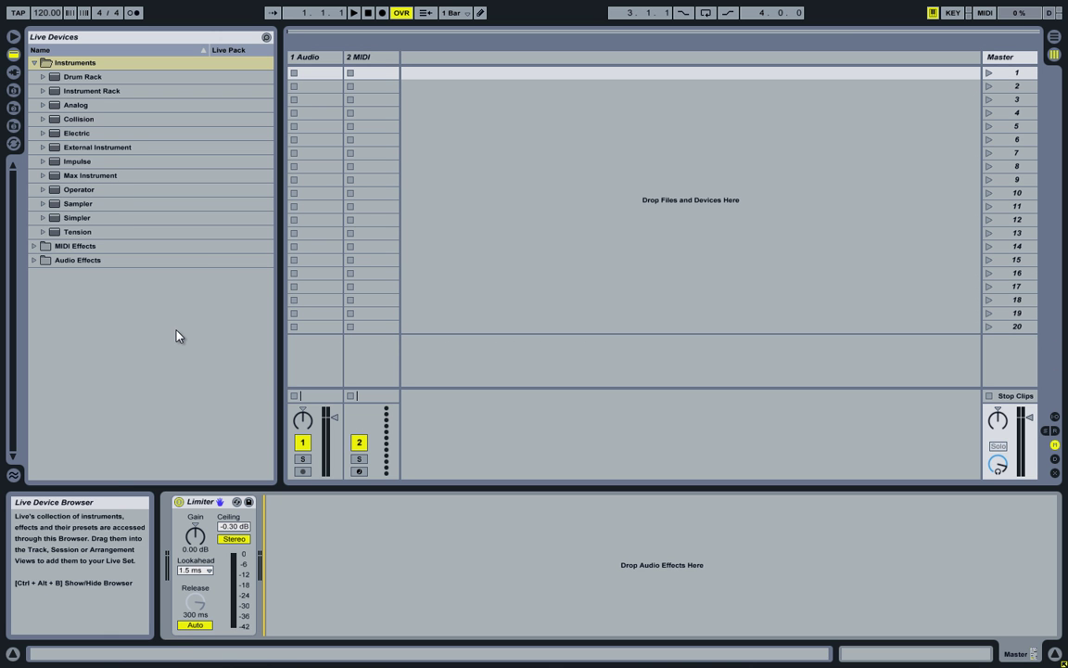
pyautogui.click(12, 125)
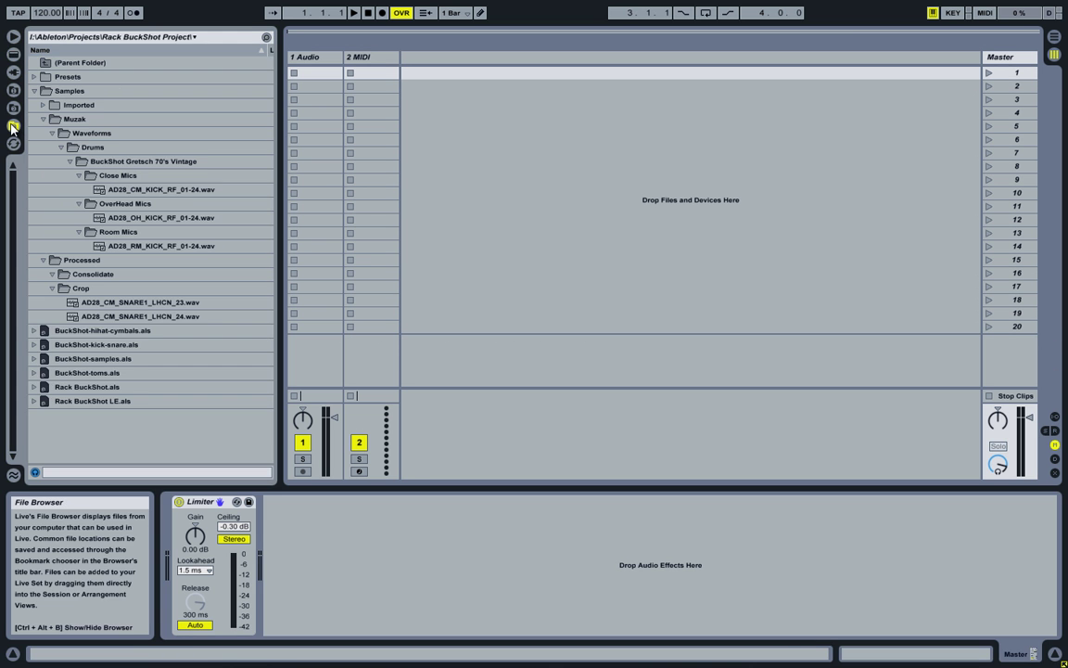
pyautogui.click(12, 107)
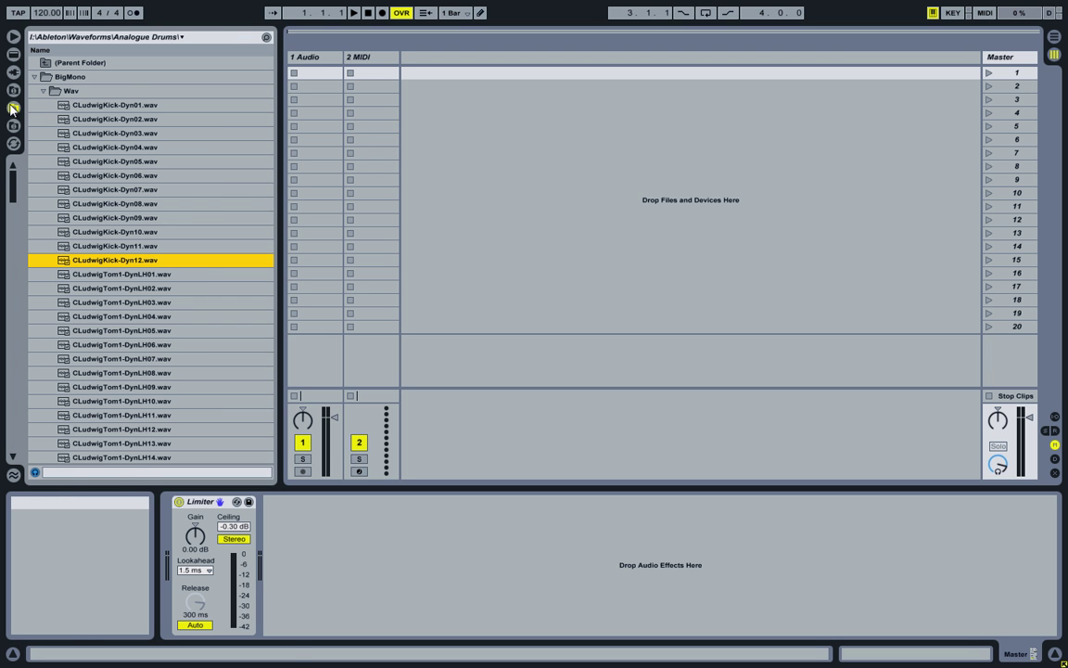
pyautogui.click(74, 91)
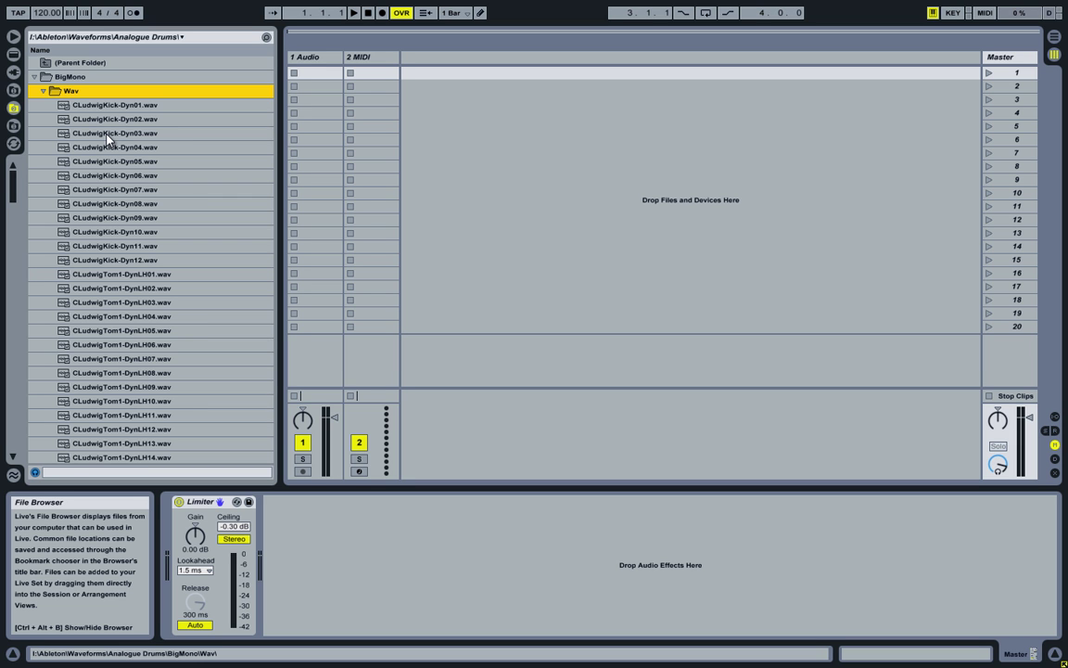
# Step: Drag Sampler's Templates > Template-Drum Sample preset from Live Devices onto MIDI track 2
pyautogui.click(14, 56)
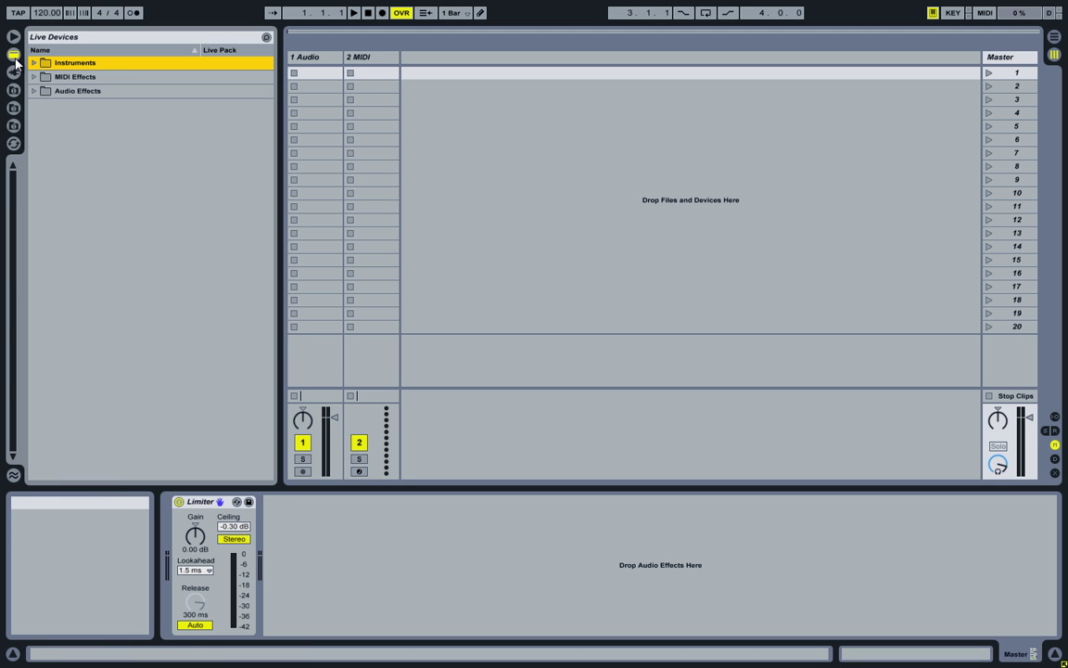
pyautogui.click(32, 62)
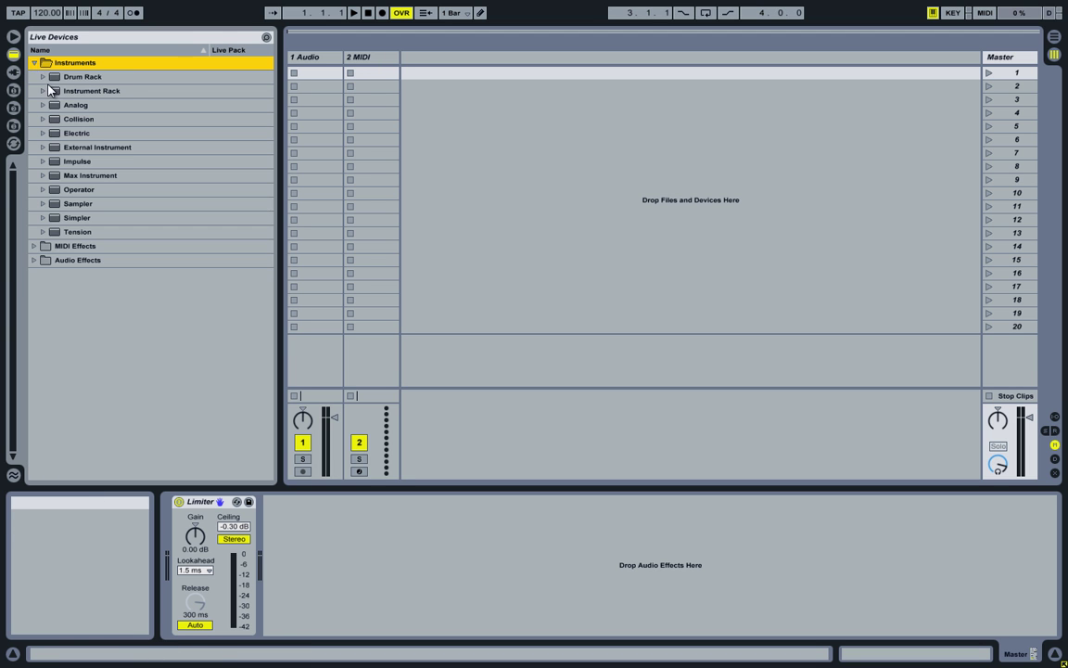
pyautogui.click(56, 204)
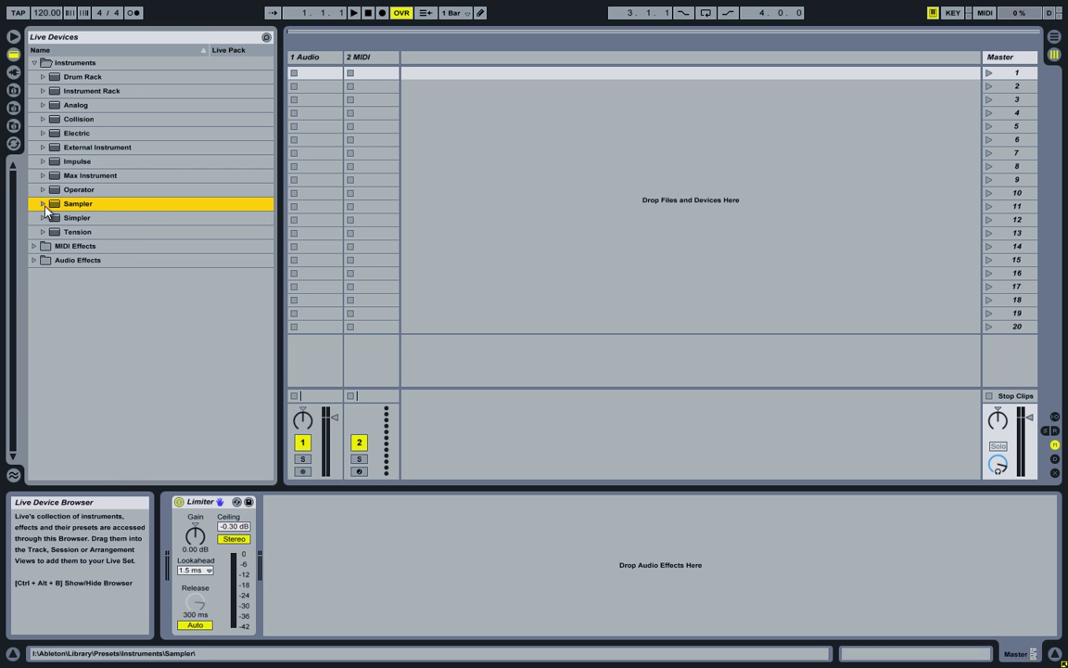
pyautogui.click(43, 204)
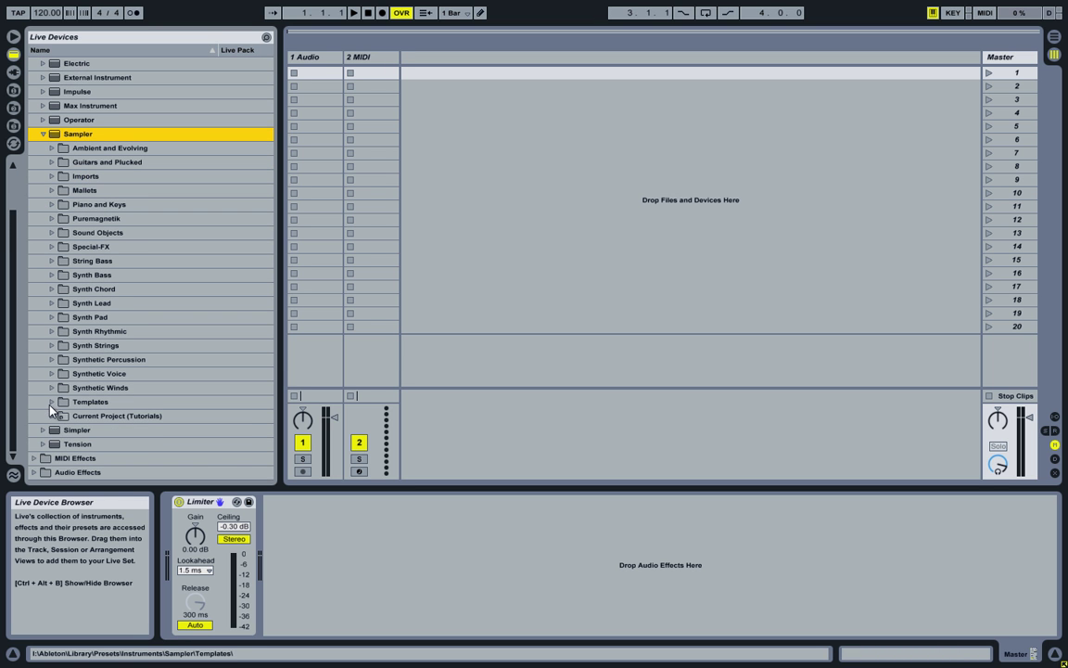
pyautogui.click(51, 403)
pyautogui.click(109, 360)
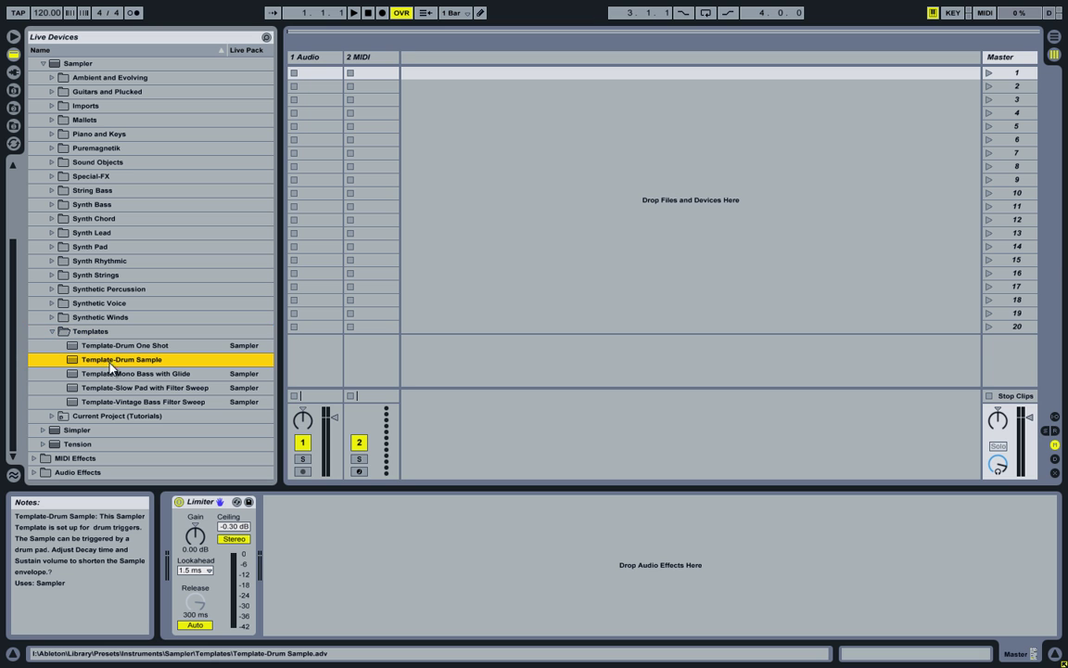
pyautogui.moveTo(102, 368); pyautogui.dragTo(376, 262)
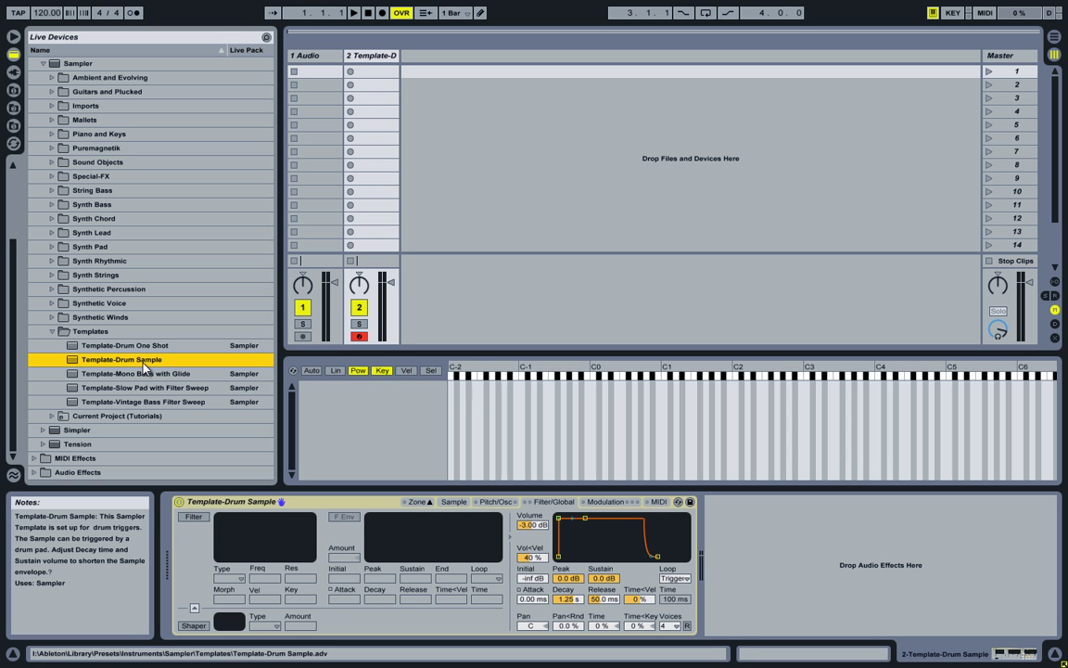
pyautogui.click(125, 348)
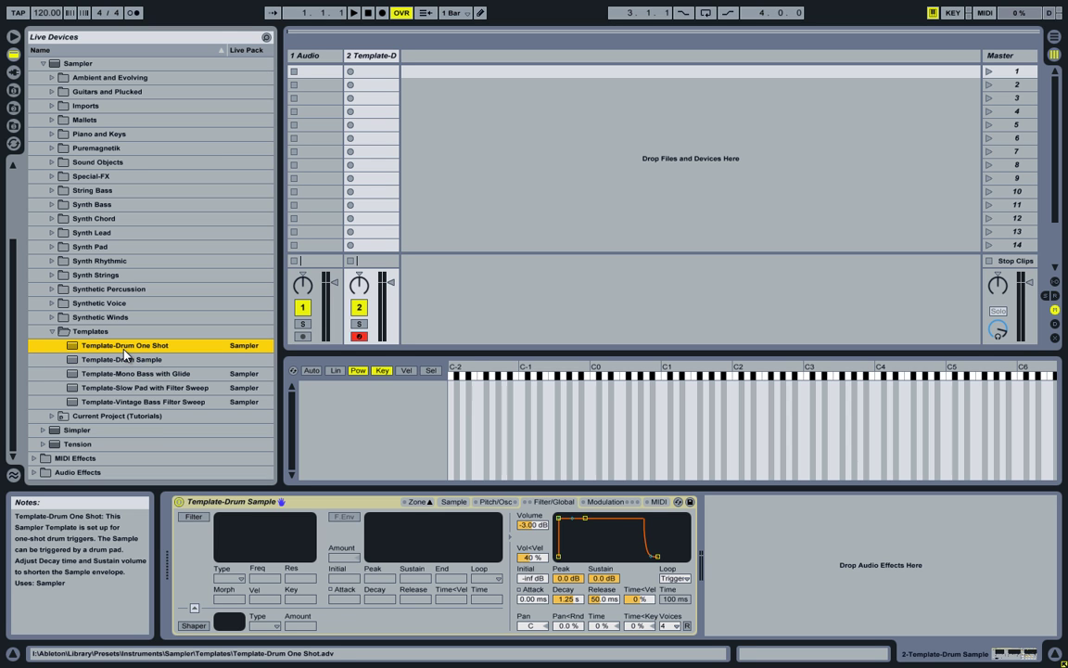
pyautogui.click(121, 360)
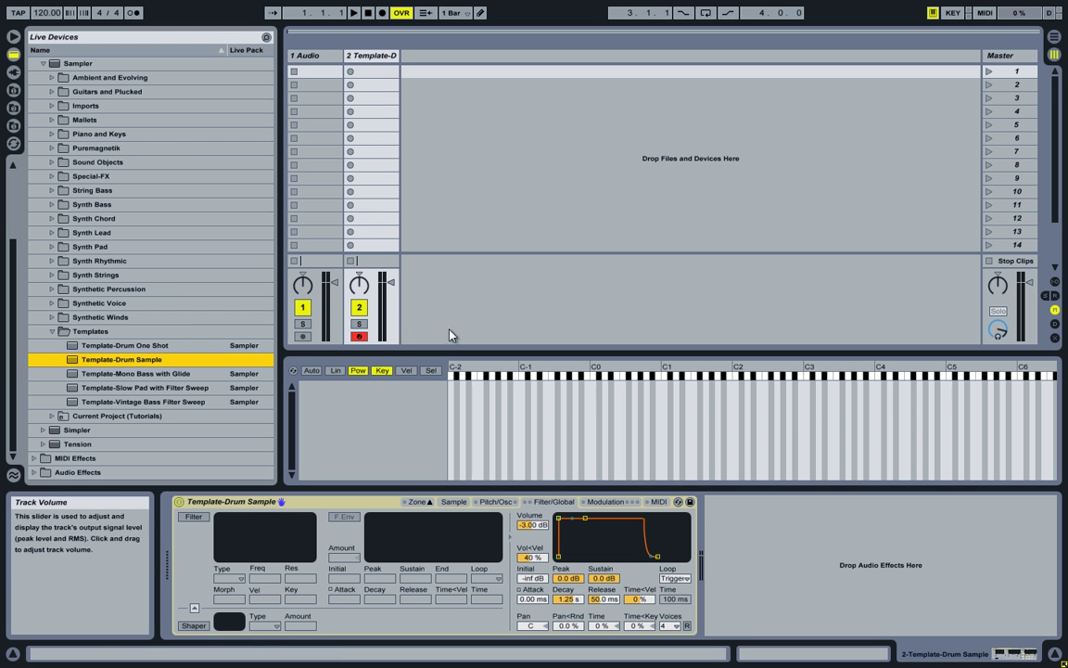
# Step: Select CLudwigKick-Dyn01 through Dyn12 and drop all twelve into the Sampler's zone editor
pyautogui.click(13, 108)
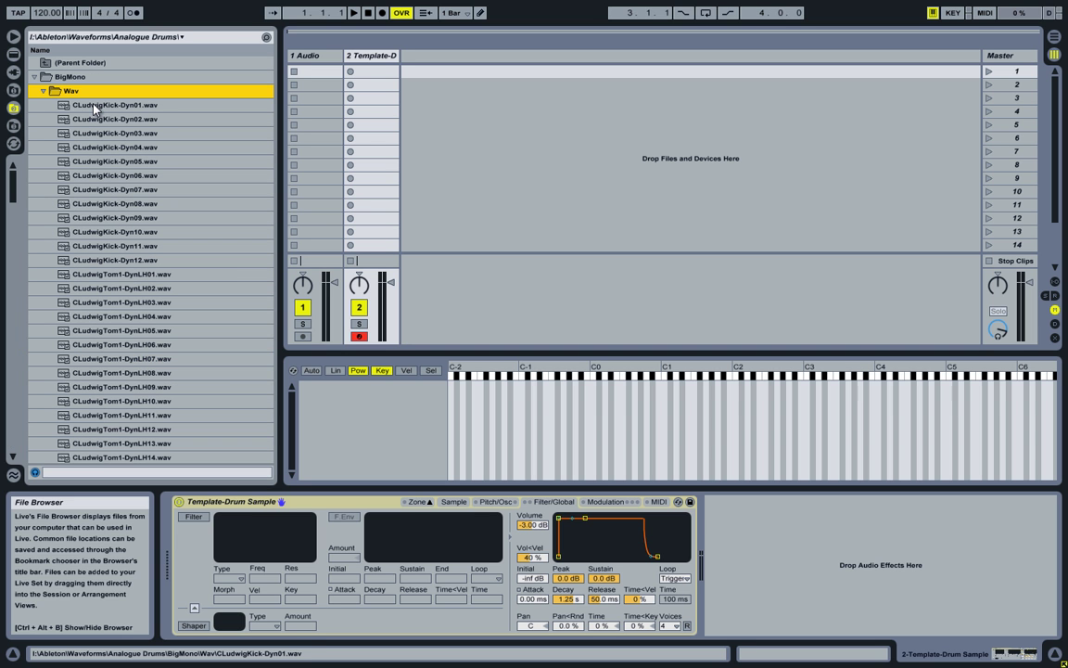
pyautogui.click(155, 109)
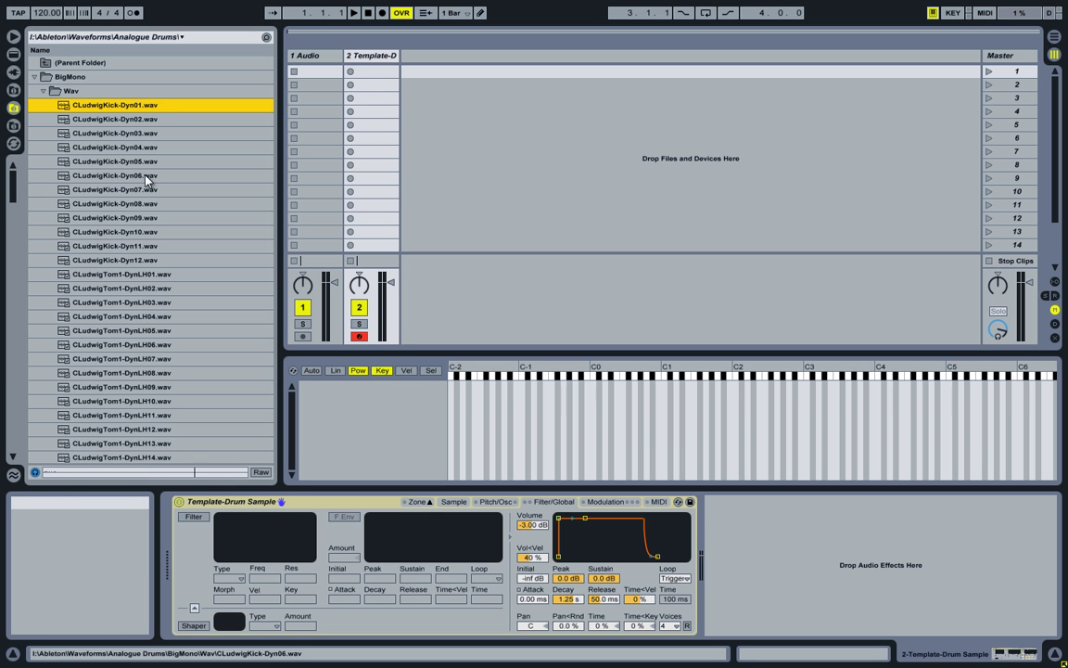
pyautogui.click(134, 260)
pyautogui.click(107, 106)
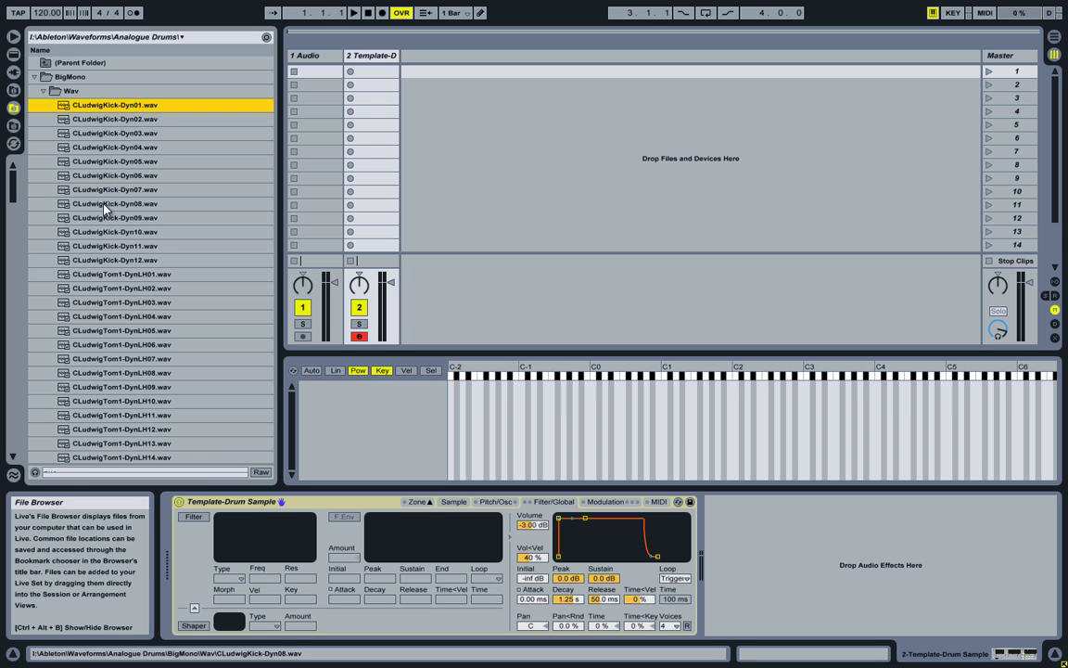
pyautogui.keyDown('shift'); pyautogui.click(107, 262); pyautogui.keyUp('shift')
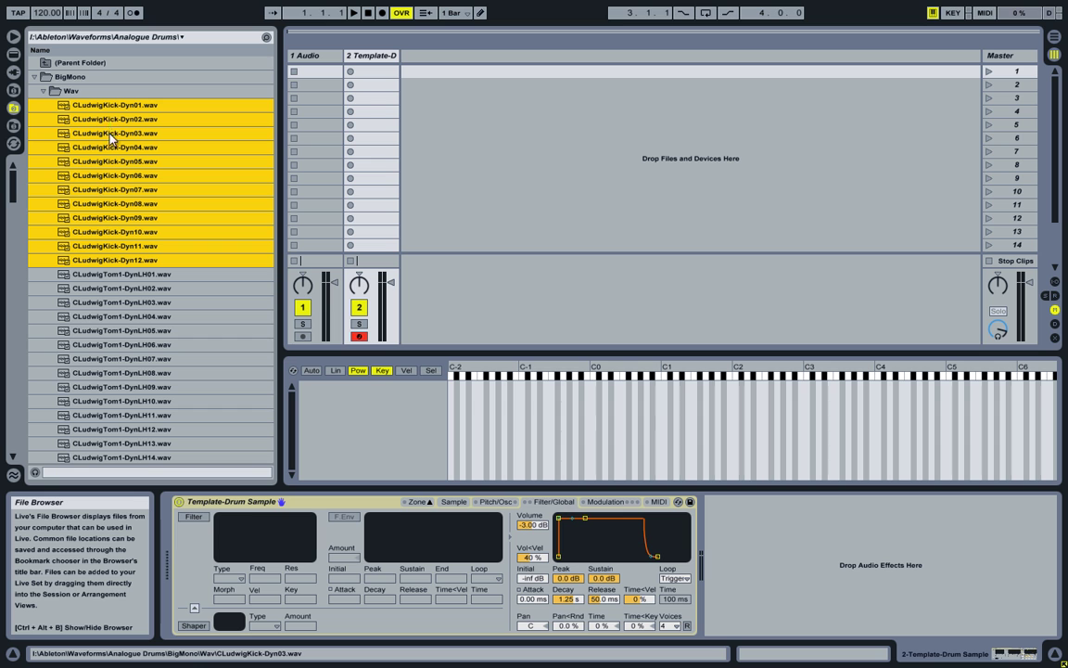
pyautogui.moveTo(78, 106); pyautogui.dragTo(374, 413)
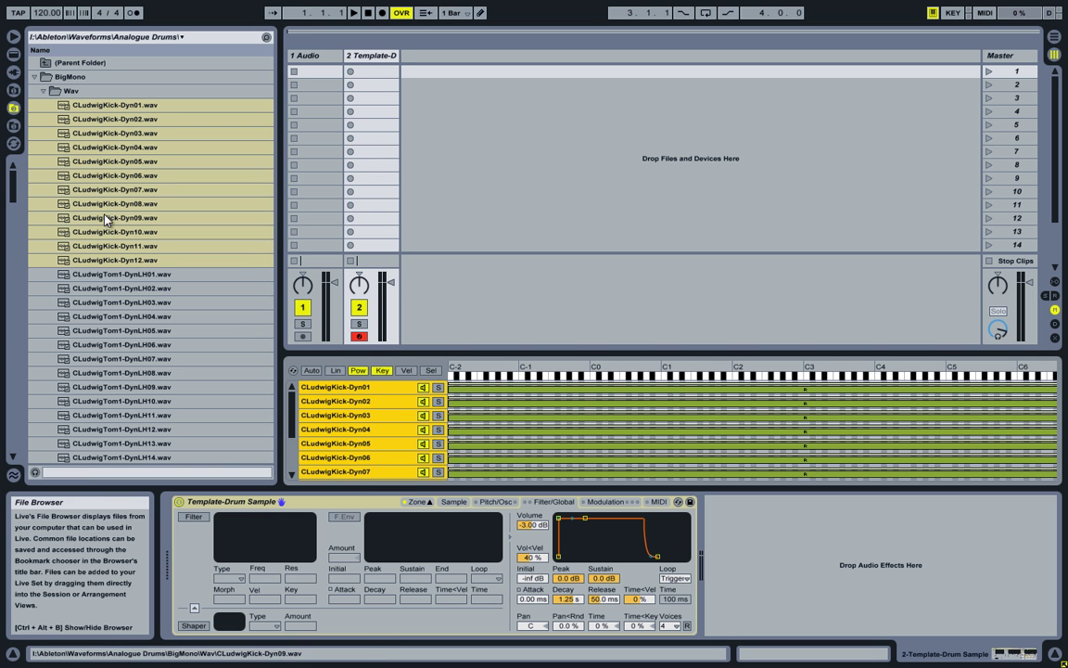
# Step: Enlarge the zone editor at Large size and drag every kick zone's edges to C3
pyautogui.click(14, 37)
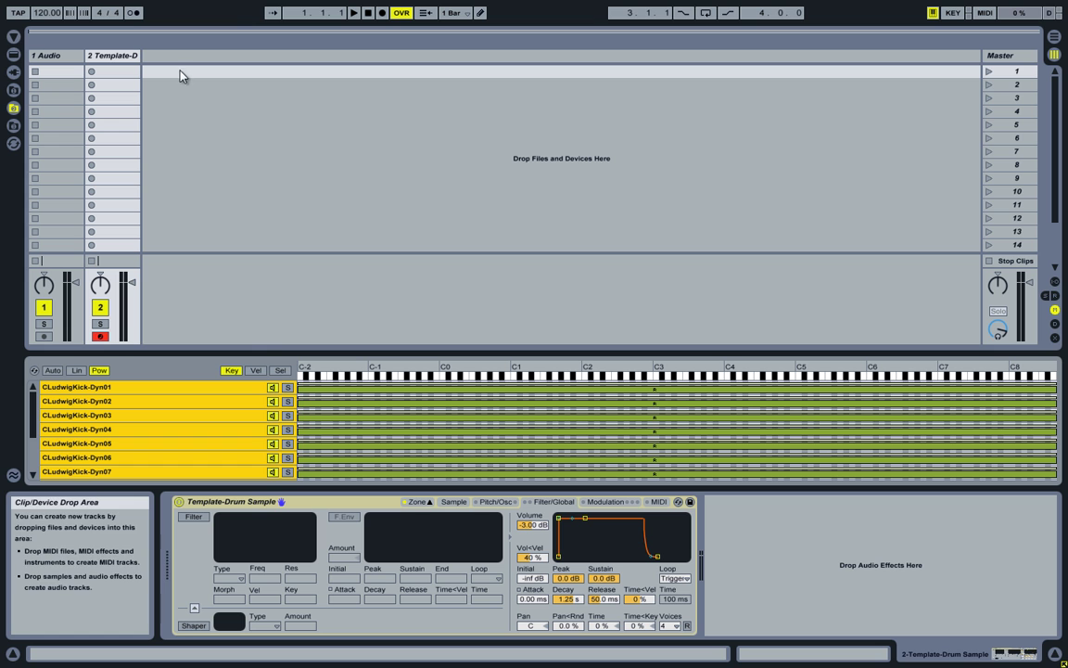
pyautogui.moveTo(250, 348); pyautogui.dragTo(248, 215)
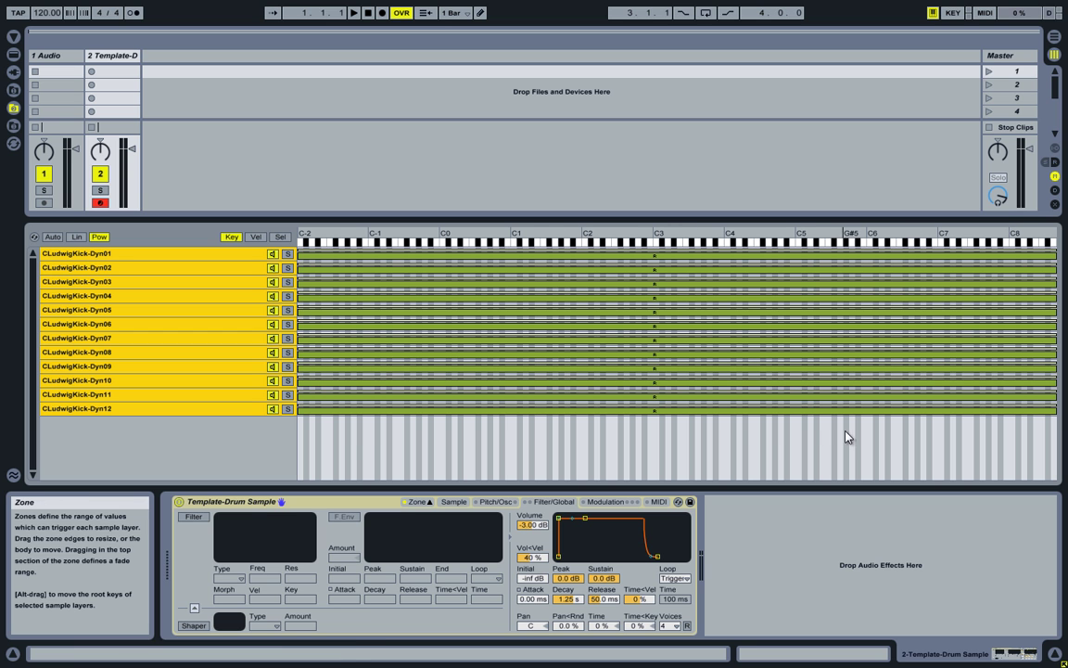
pyautogui.rightClick(368, 429)
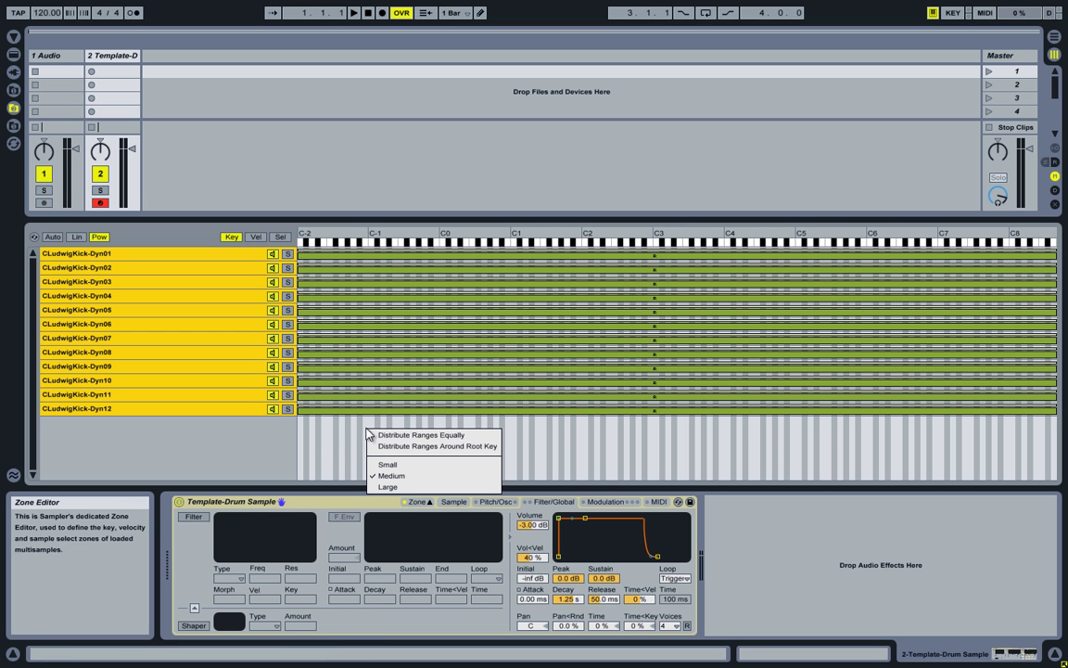
pyautogui.click(401, 465)
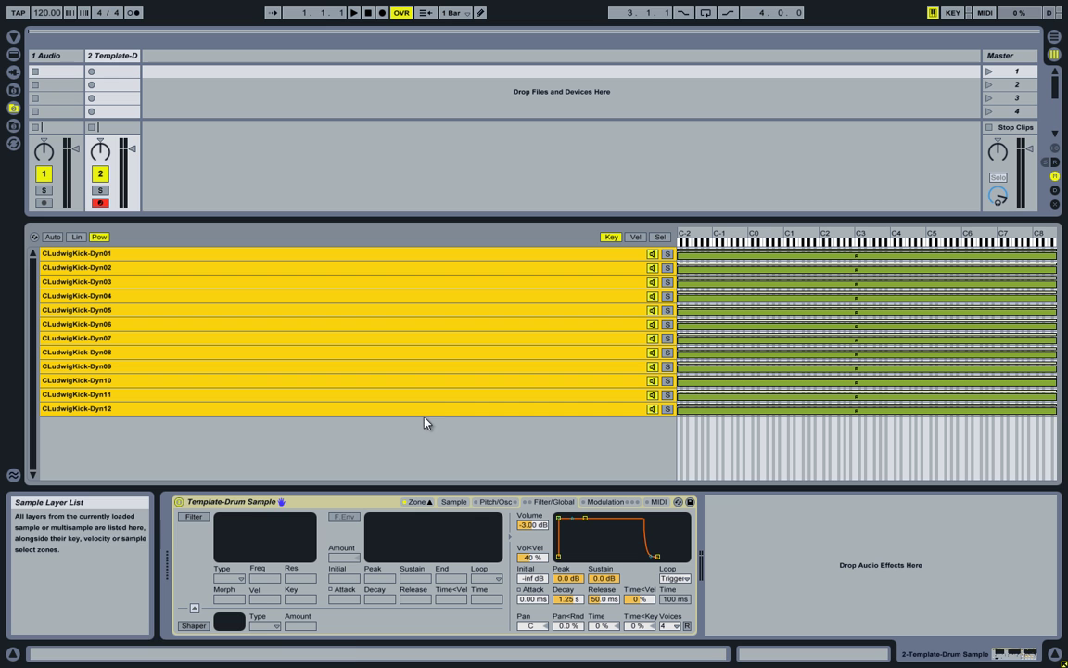
pyautogui.rightClick(759, 457)
pyautogui.click(779, 501)
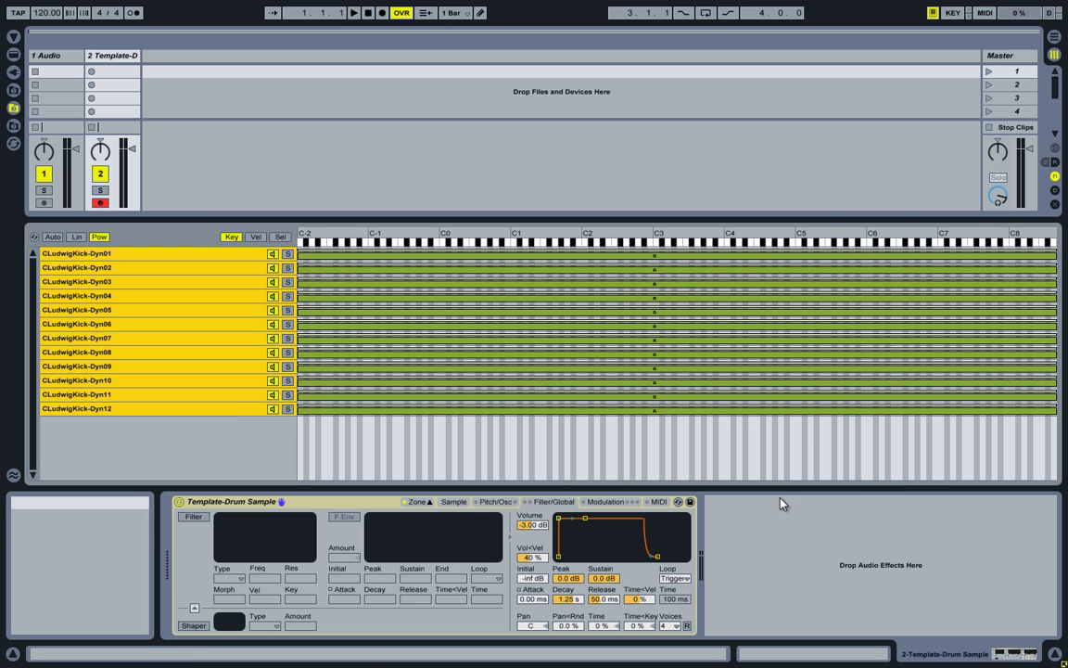
pyautogui.rightClick(730, 432)
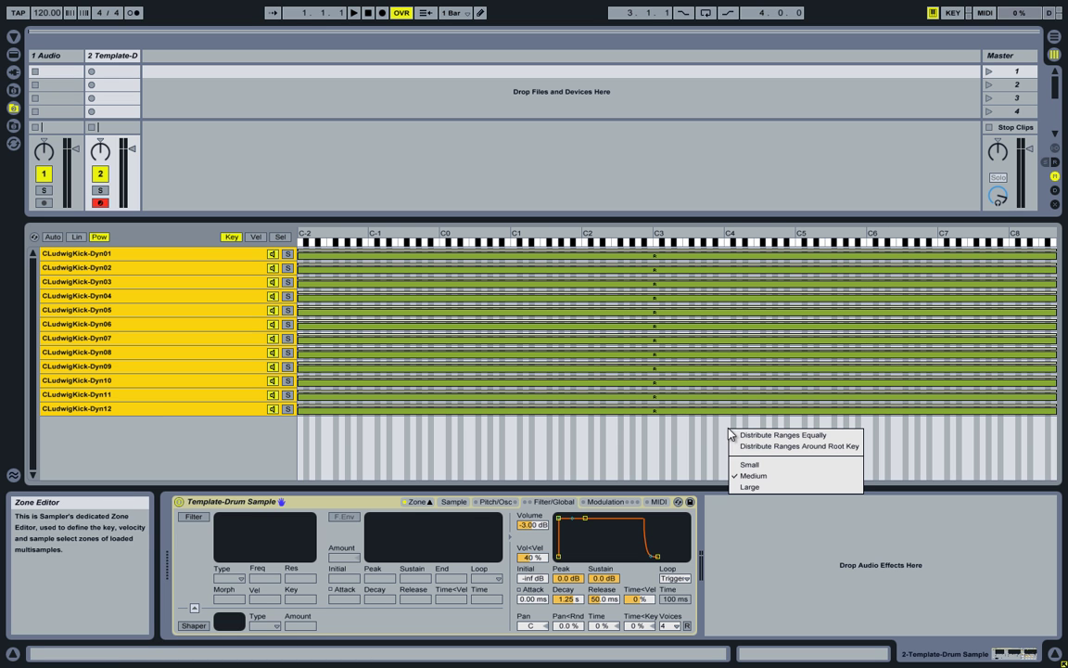
pyautogui.click(742, 486)
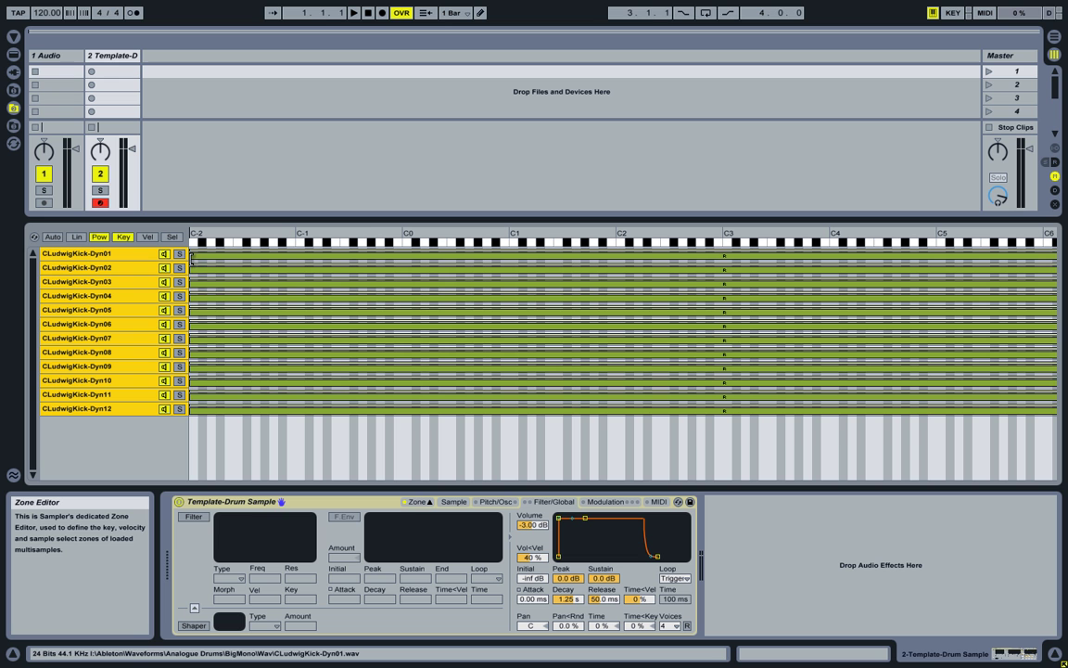
pyautogui.moveTo(192, 259)
pyautogui.mouseDown()
pyautogui.moveTo(689, 255)
pyautogui.moveTo(727, 243)
pyautogui.mouseUp()
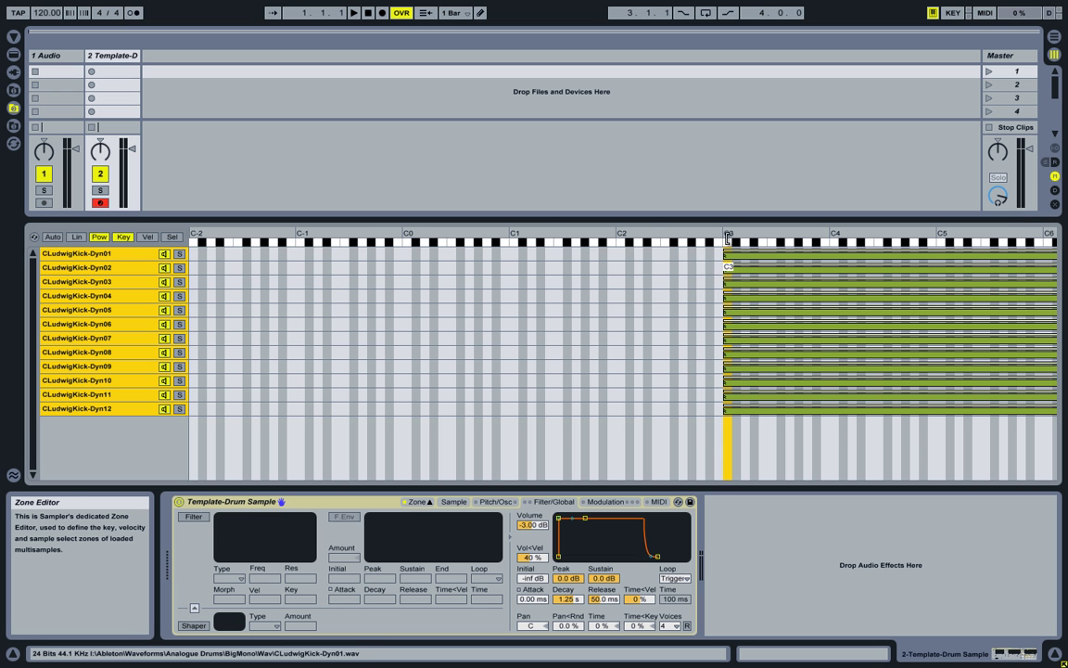
pyautogui.moveTo(1056, 267); pyautogui.dragTo(727, 266)
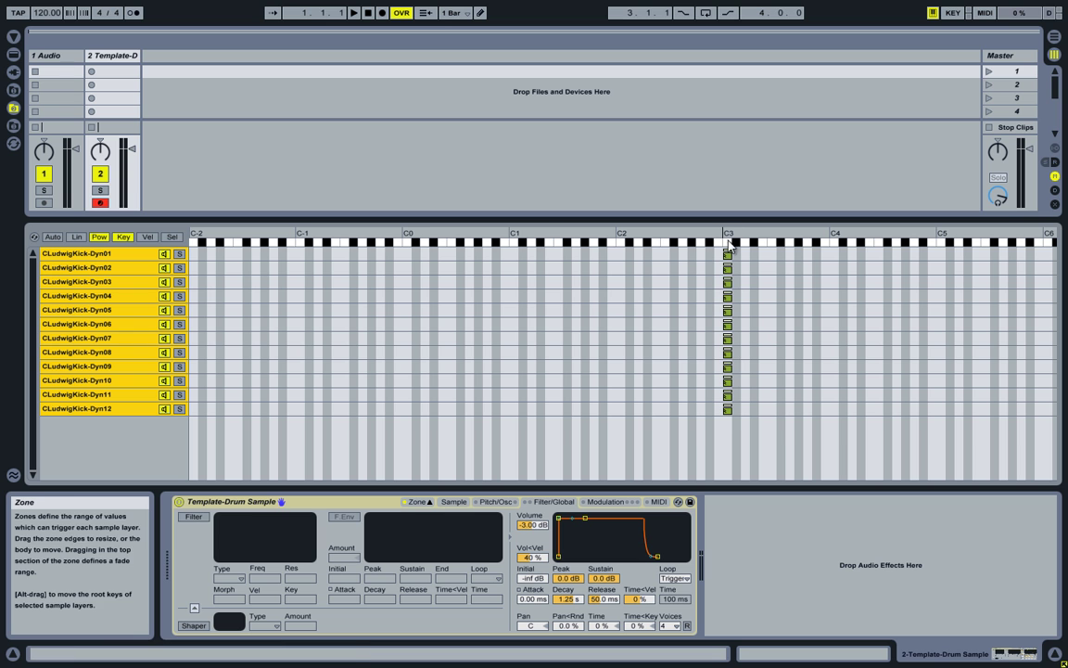
# Step: Distribute all twelve kick layers' velocity ranges equally, with the velocity display at Medium
pyautogui.click(146, 238)
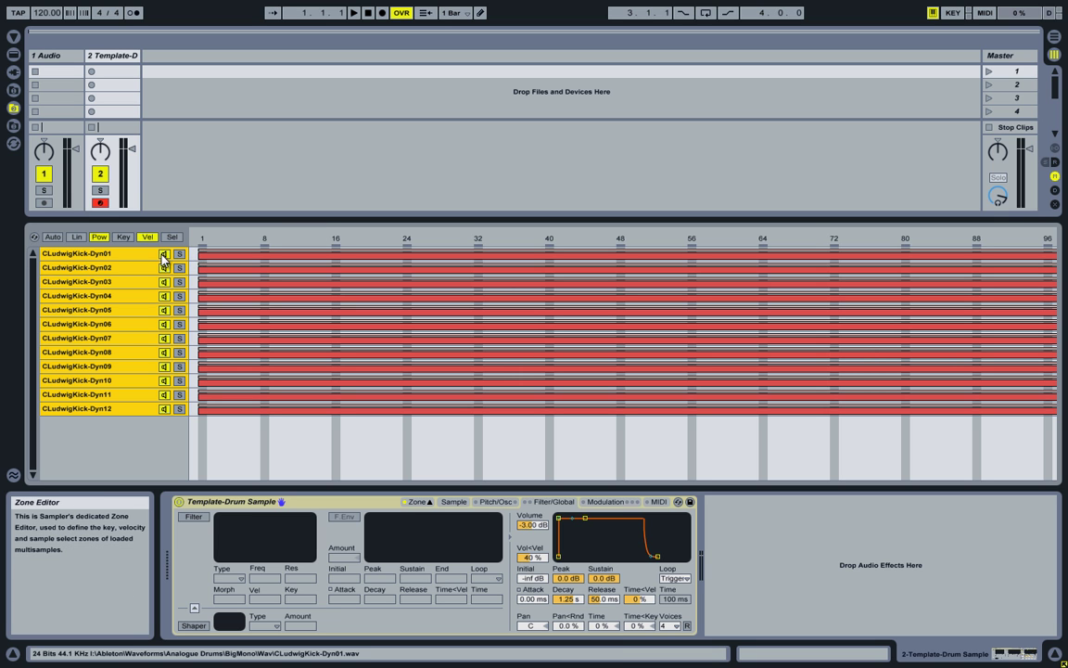
pyautogui.click(129, 253)
pyautogui.moveTo(202, 258)
pyautogui.mouseDown()
pyautogui.moveTo(401, 253)
pyautogui.moveTo(199, 252)
pyautogui.mouseUp()
pyautogui.keyDown('shift'); pyautogui.click(109, 408); pyautogui.keyUp('shift')
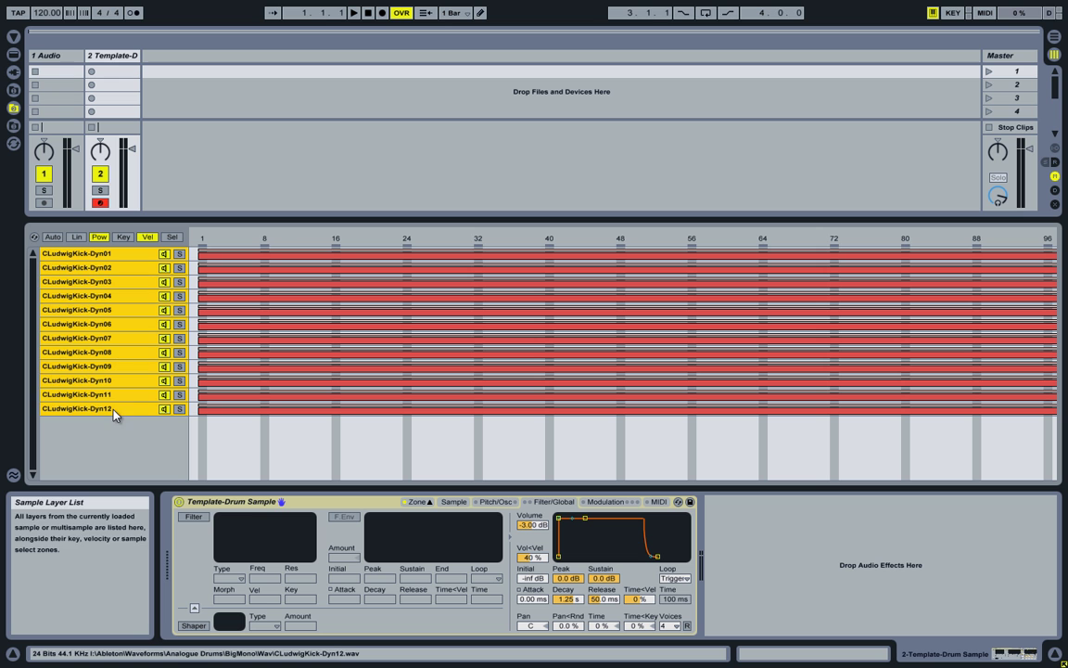
pyautogui.rightClick(291, 240)
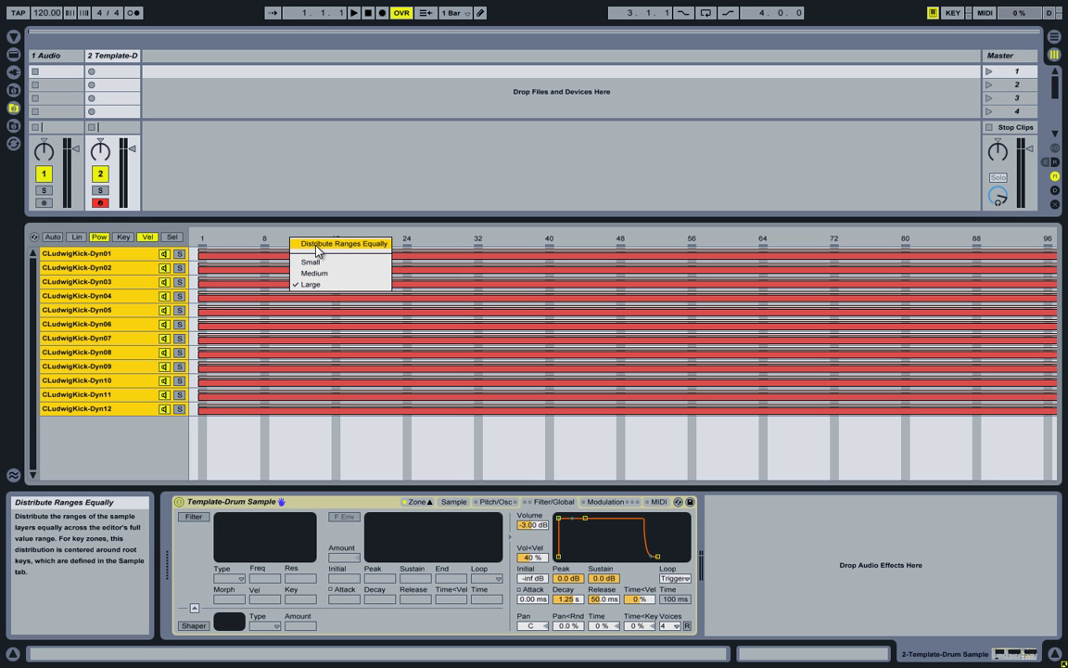
pyautogui.click(317, 244)
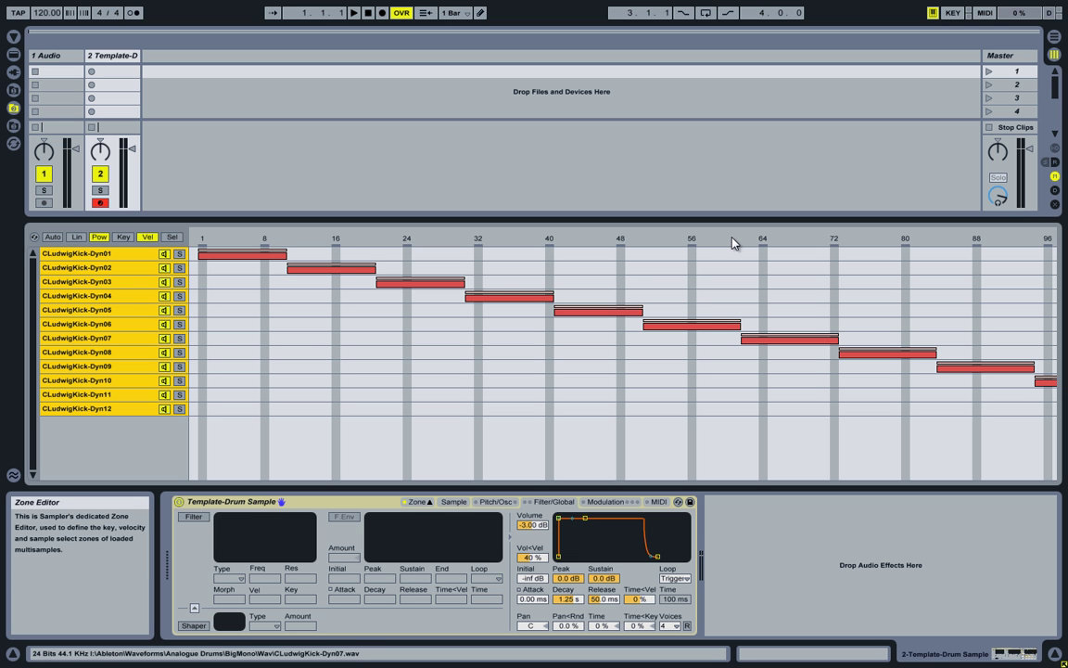
pyautogui.rightClick(537, 240)
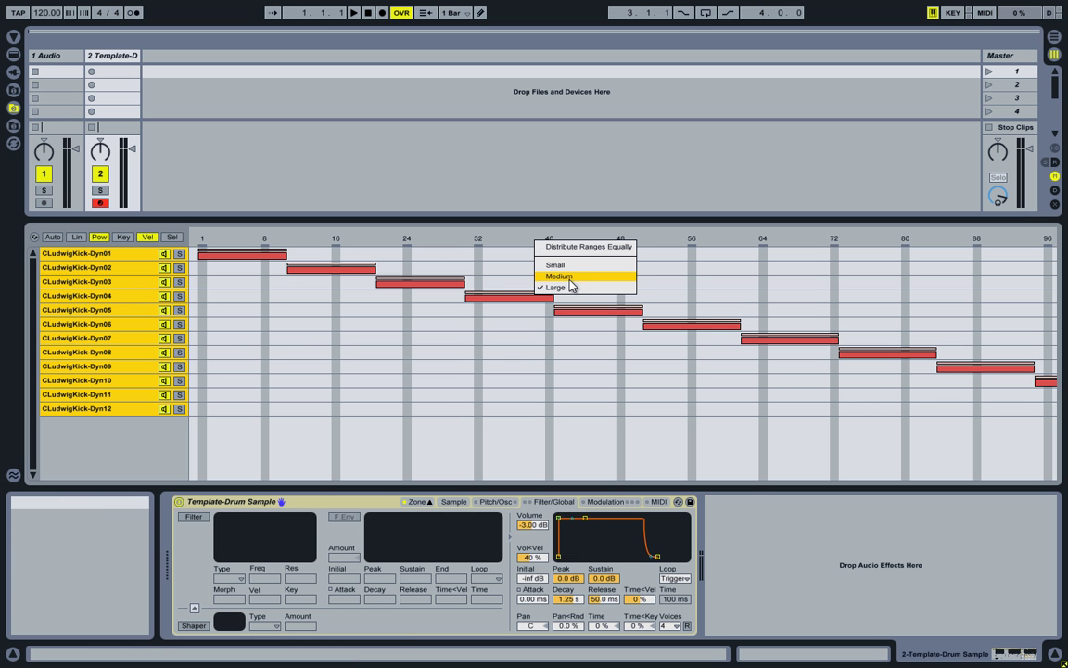
pyautogui.click(569, 277)
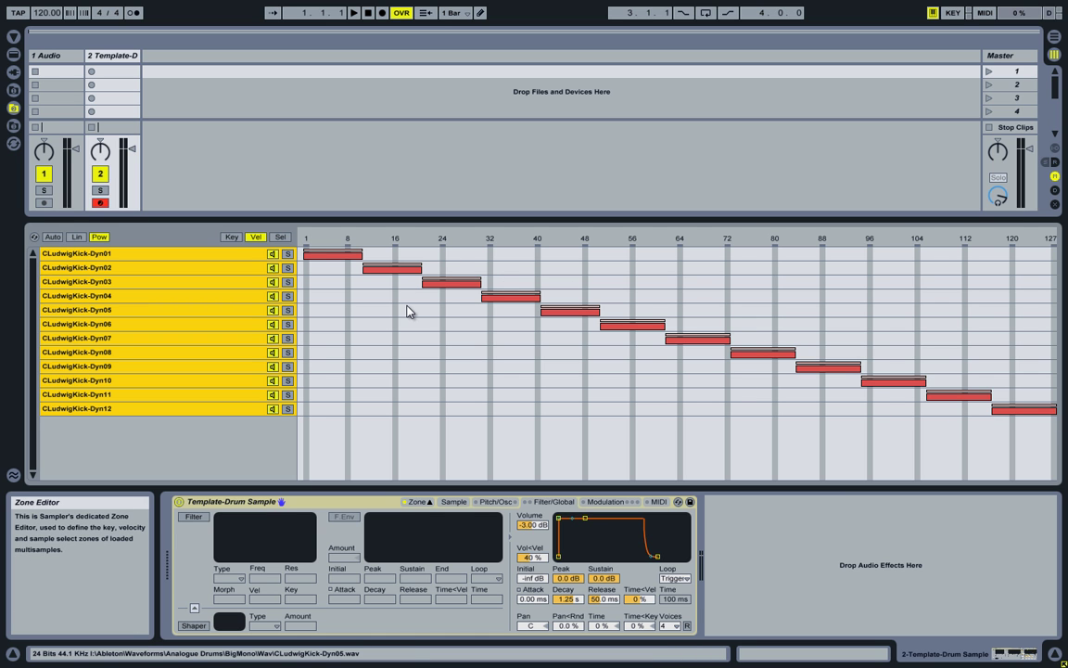
# Step: Enter 0 in the Sample tab's key tracking Scale field for all kick layers
pyautogui.click(454, 501)
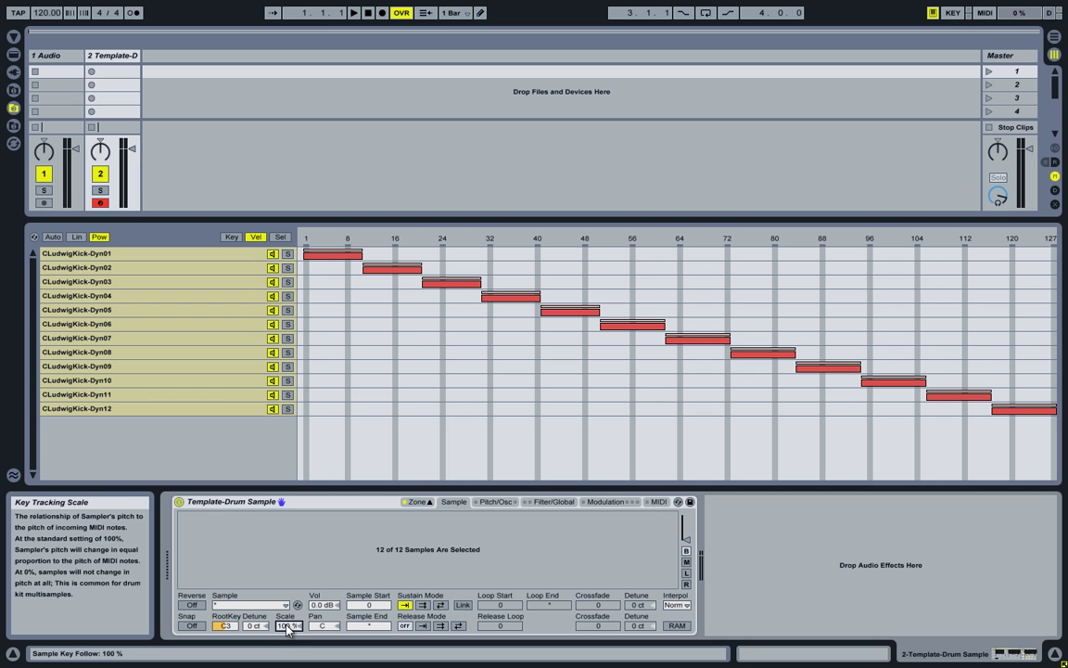
pyautogui.write('0')
pyautogui.press('Return')
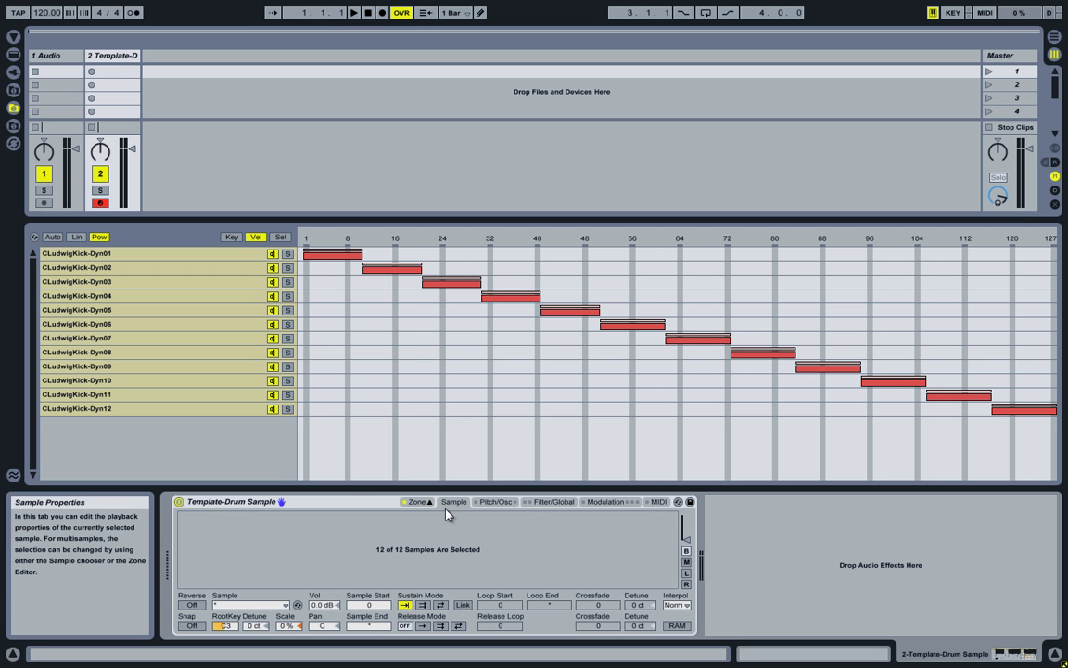
# Step: Switch the Sampler to its Filter/Global page
pyautogui.click(553, 502)
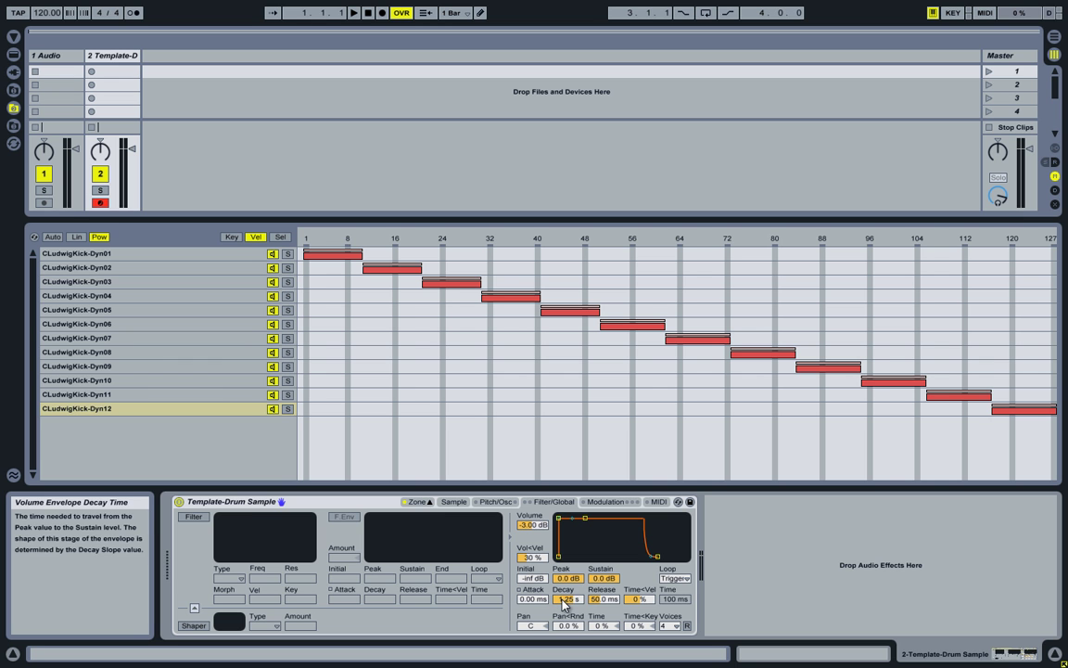
# Step: Select the Dyn12 layer and raise the volume envelope Decay to 1.49 s
pyautogui.click(457, 501)
pyautogui.click(194, 413)
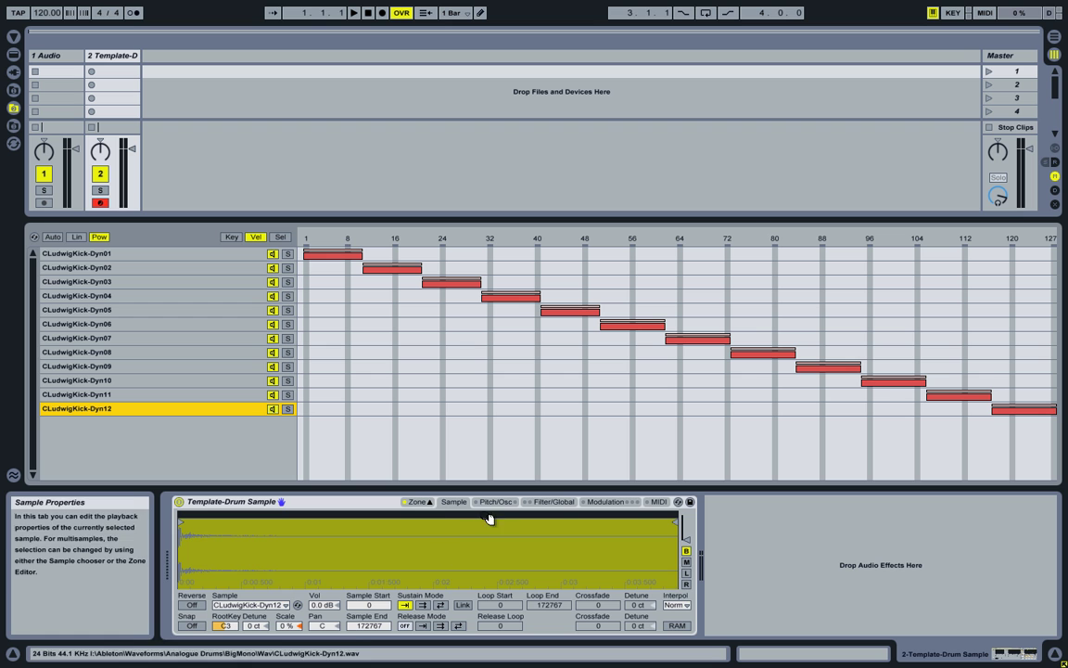
pyautogui.click(551, 502)
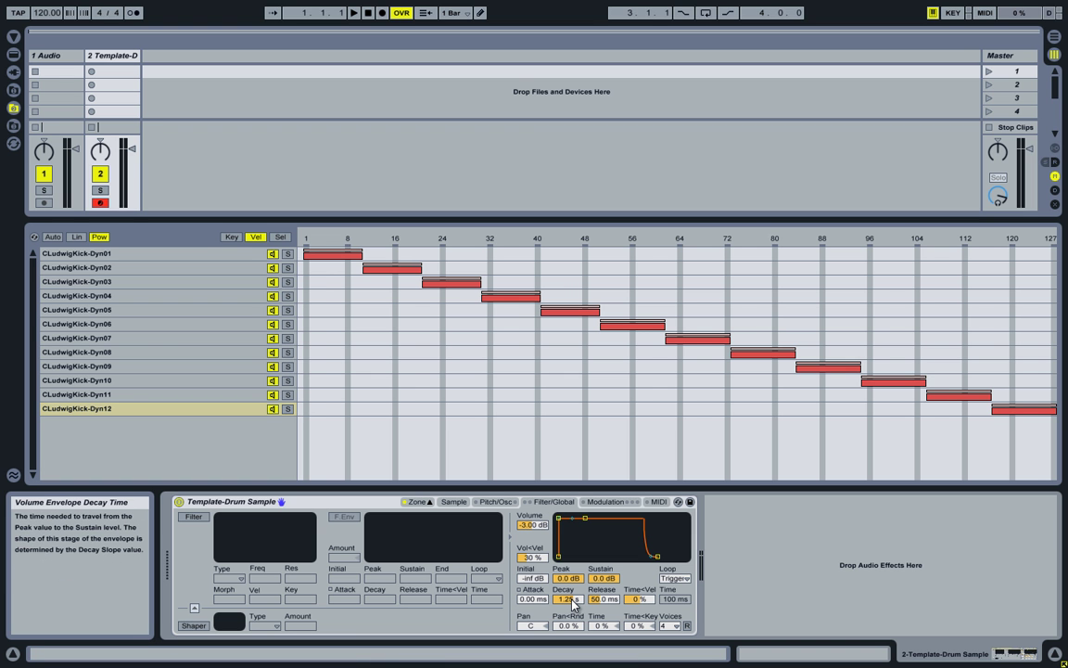
pyautogui.moveTo(568, 599); pyautogui.dragTo(572, 601)
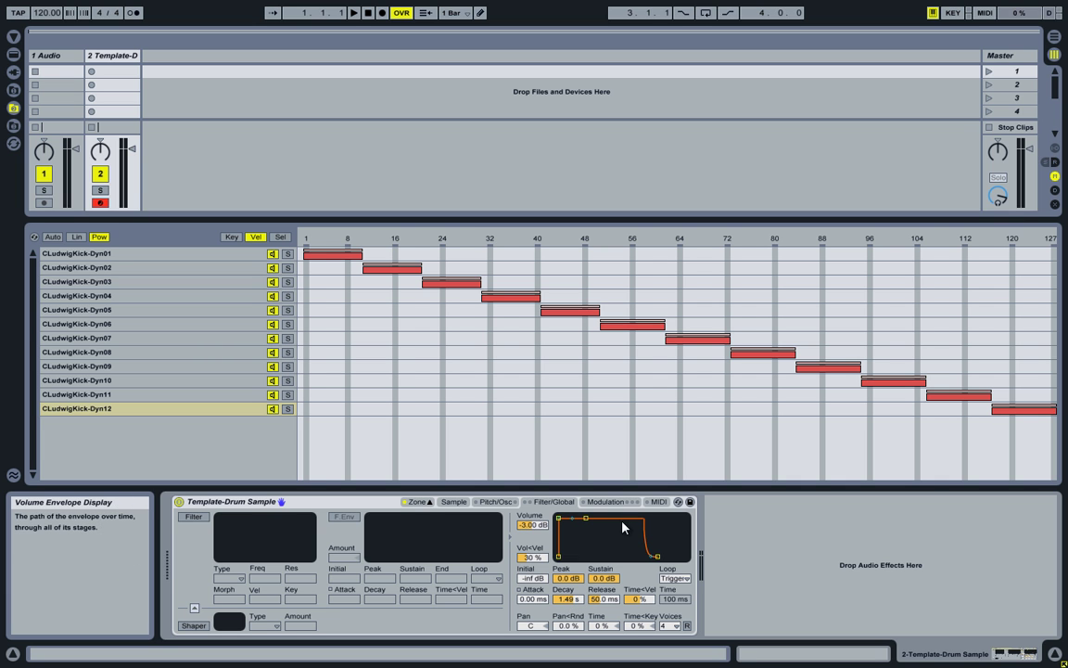
# Step: On the MIDI tab, route velocity to Pitch with Amount A set to 0.50
pyautogui.click(659, 502)
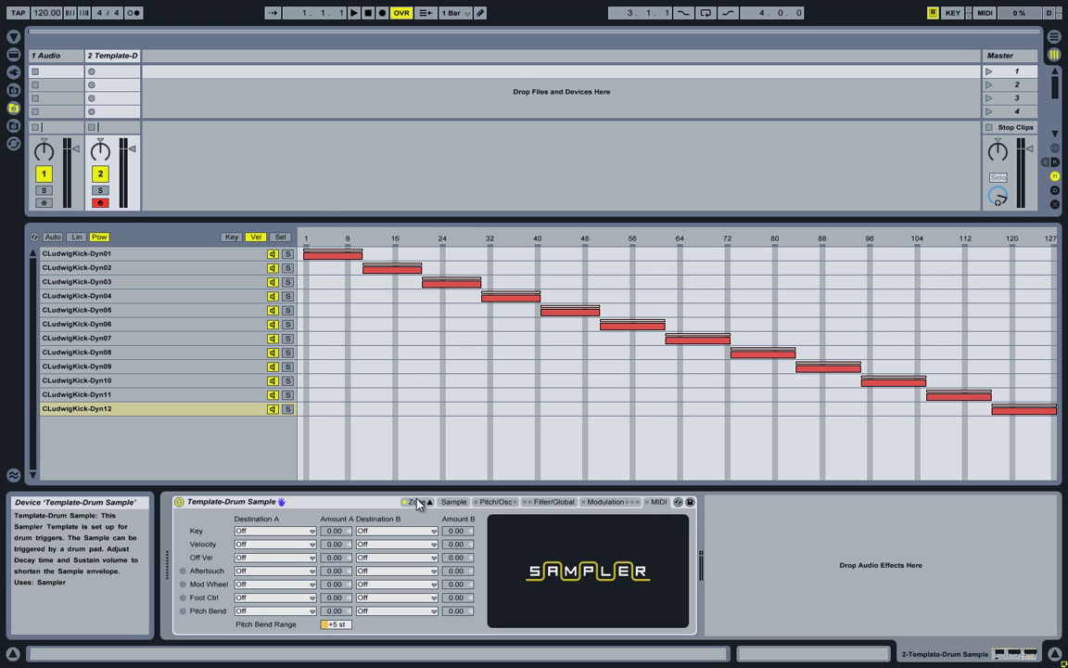
pyautogui.click(261, 549)
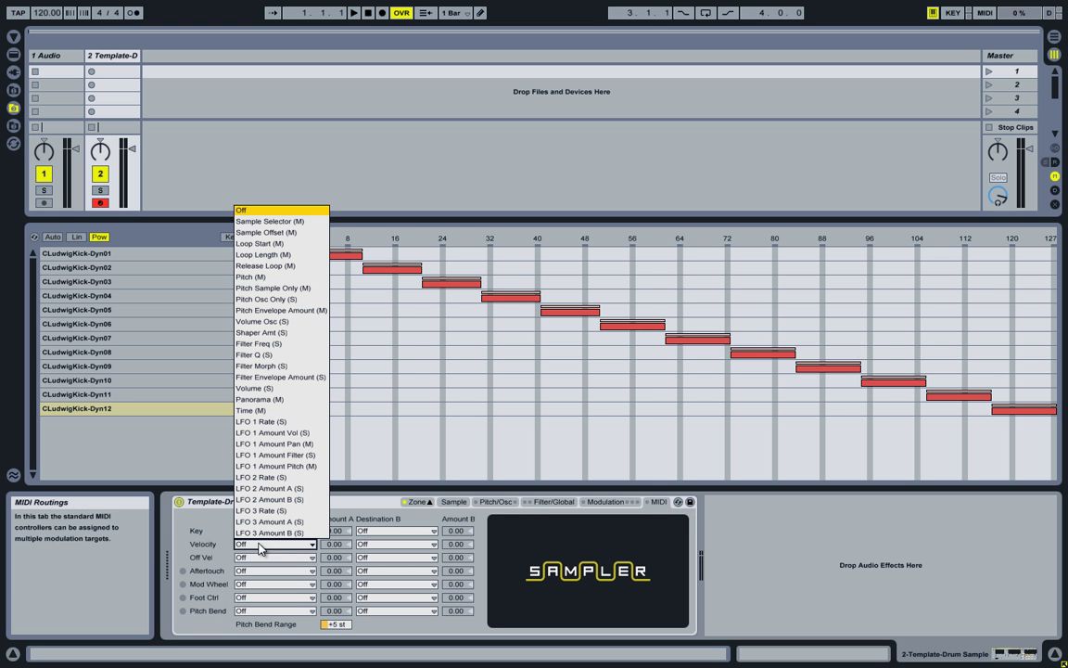
pyautogui.click(278, 280)
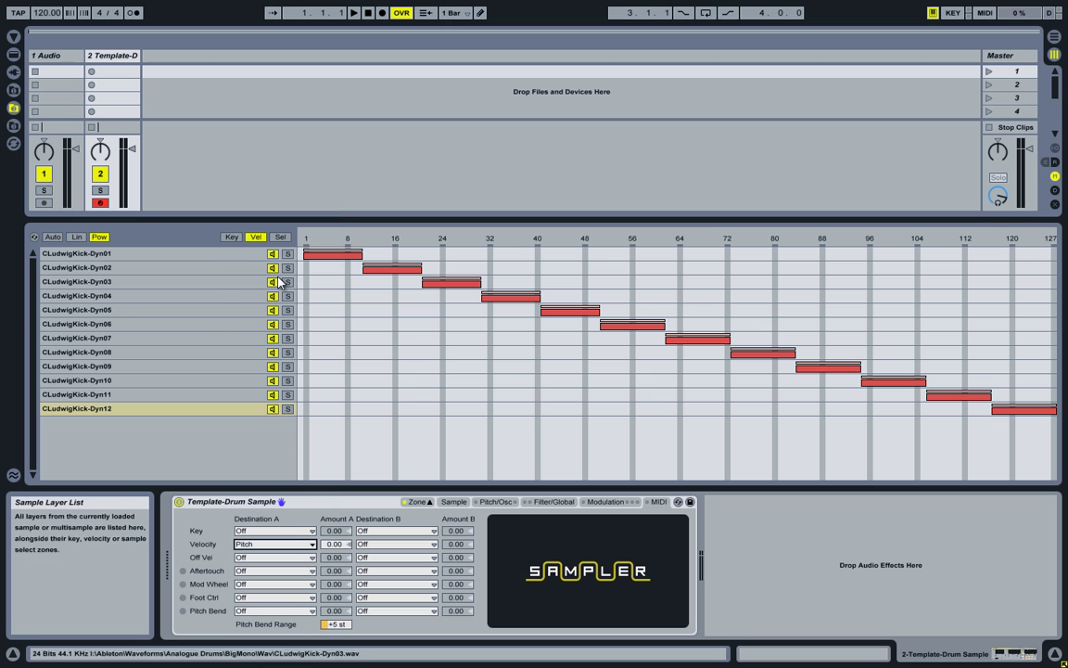
pyautogui.moveTo(341, 548); pyautogui.dragTo(341, 546)
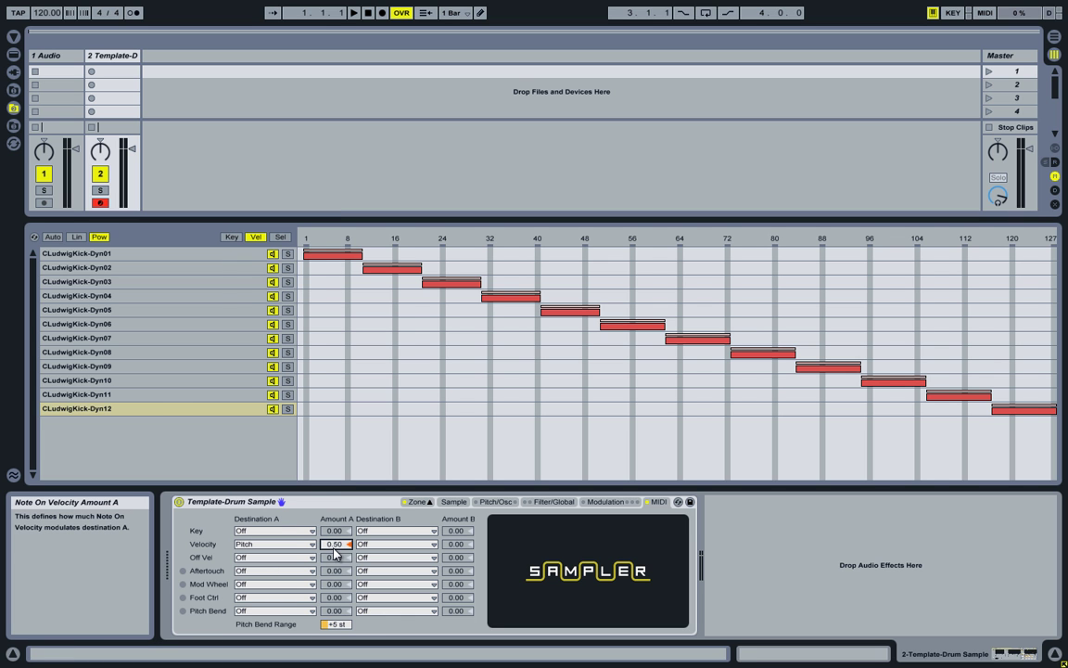
pyautogui.click(341, 549)
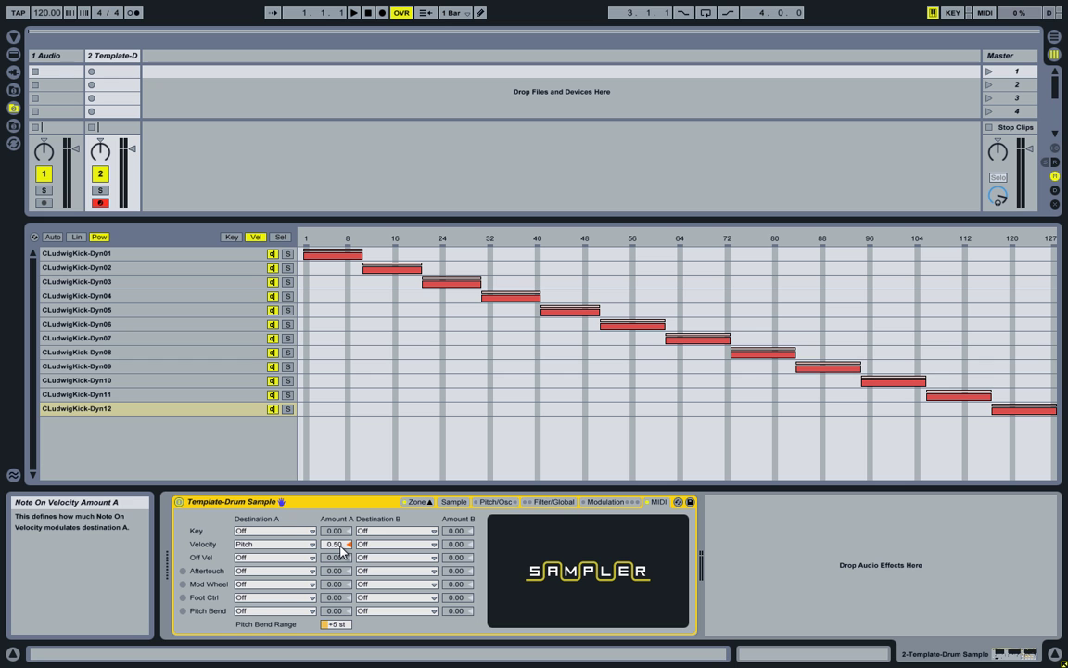
# Step: Return the Sampler to its filter/envelope settings and key zones, then hide the Zone editor
pyautogui.click(543, 503)
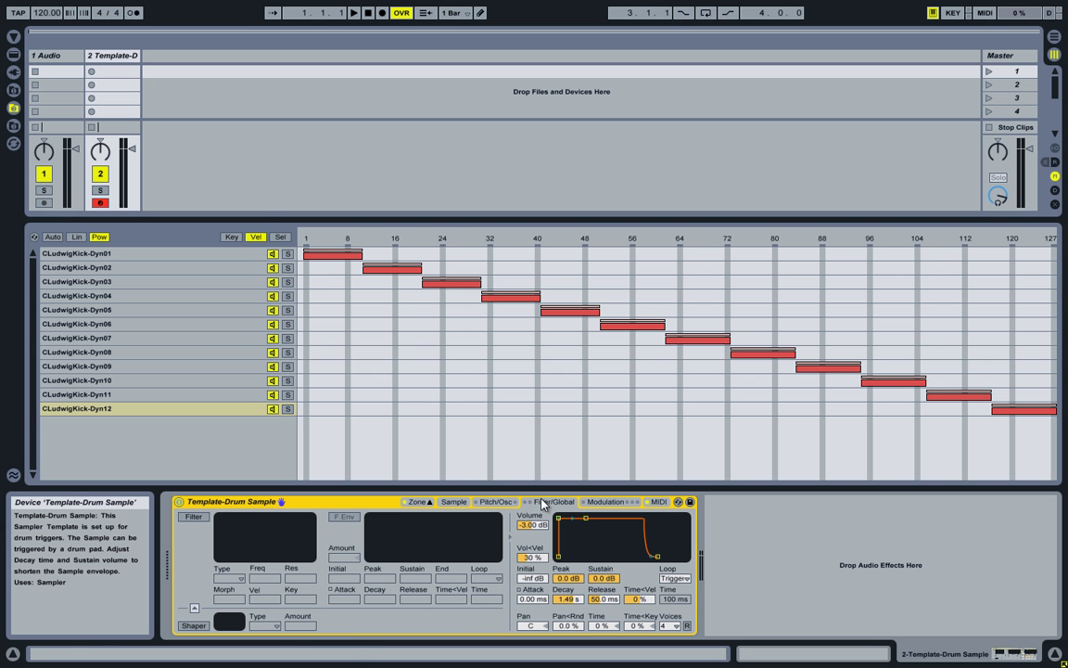
pyautogui.click(227, 237)
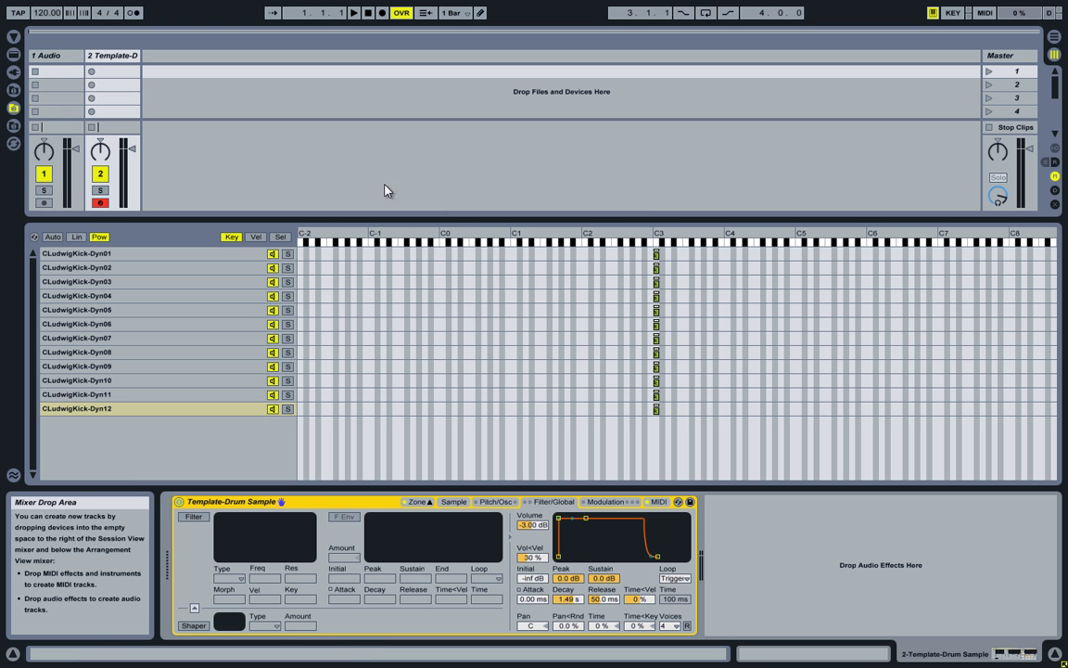
pyautogui.click(410, 501)
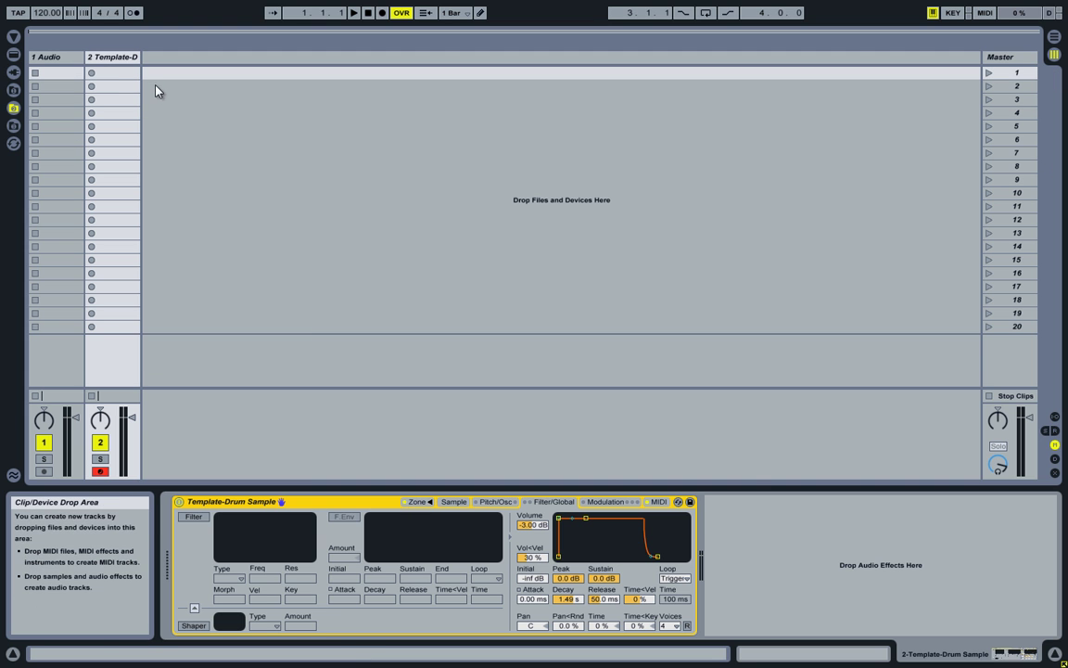
# Step: Create a MIDI clip on track 2 with four C3 notes, one per beat, and play it
pyautogui.doubleClick(115, 76)
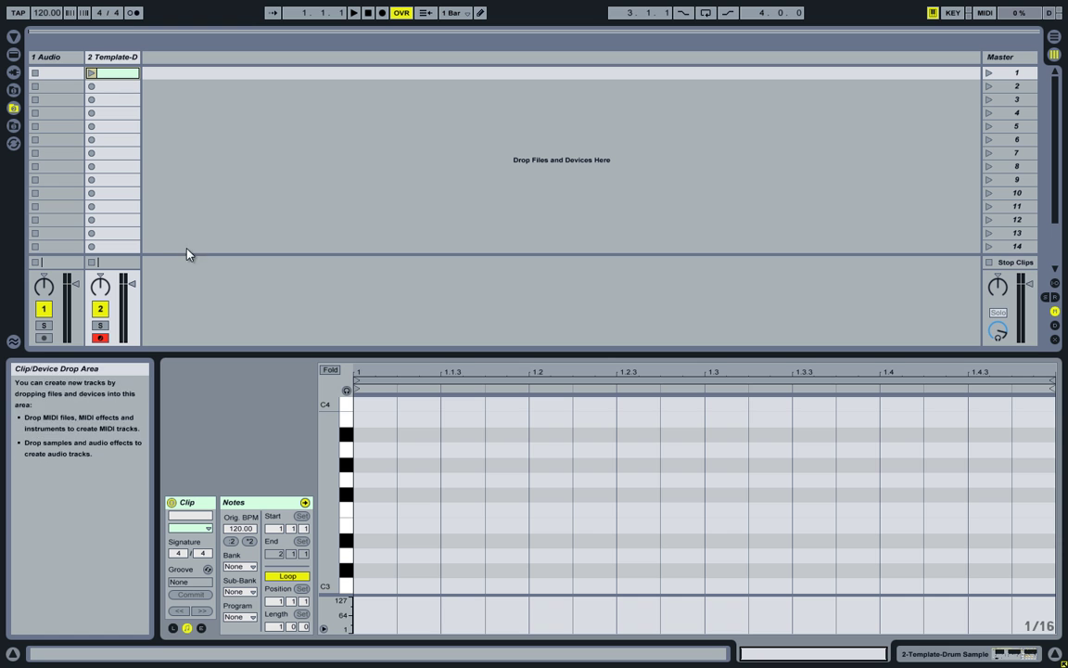
pyautogui.scroll(-5, 422, 471)
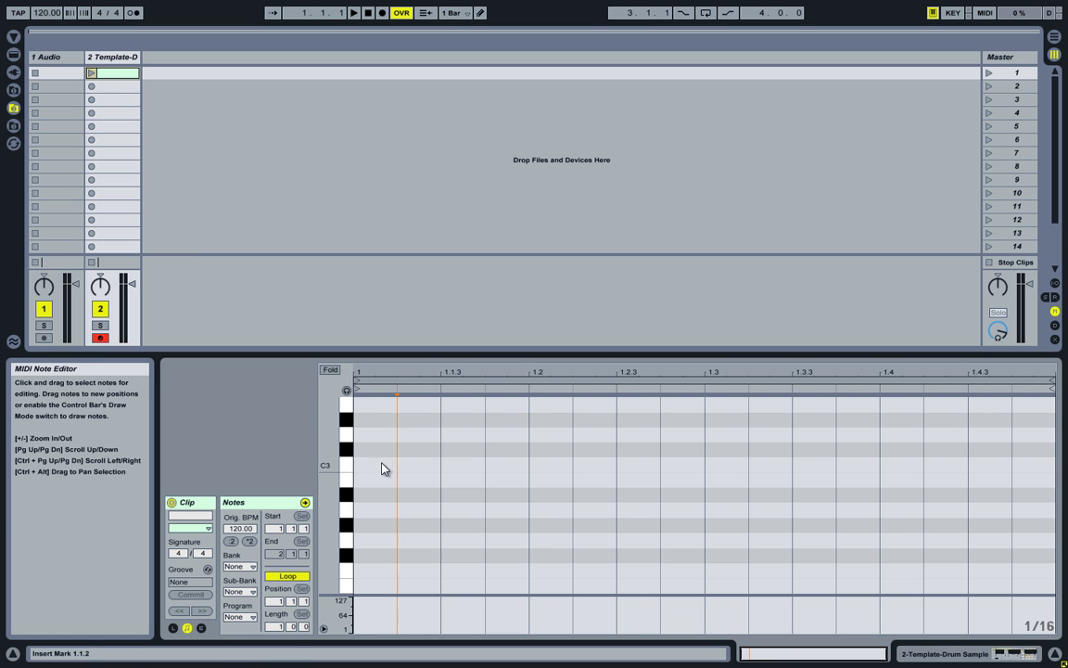
pyautogui.doubleClick(380, 466)
pyautogui.doubleClick(552, 469)
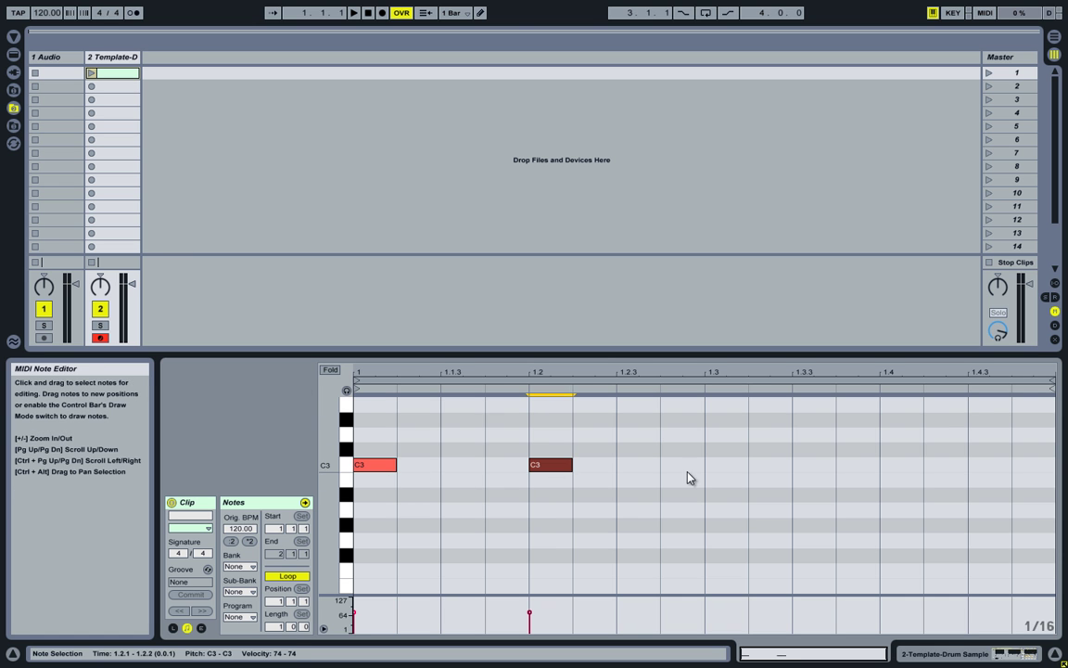
pyautogui.doubleClick(731, 468)
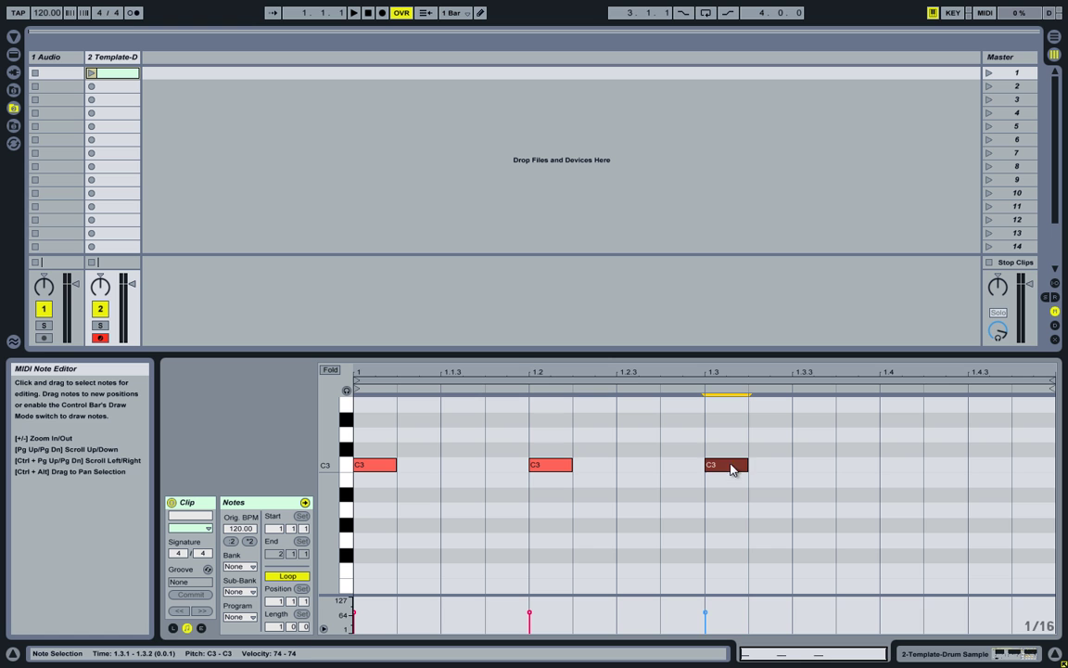
pyautogui.doubleClick(902, 466)
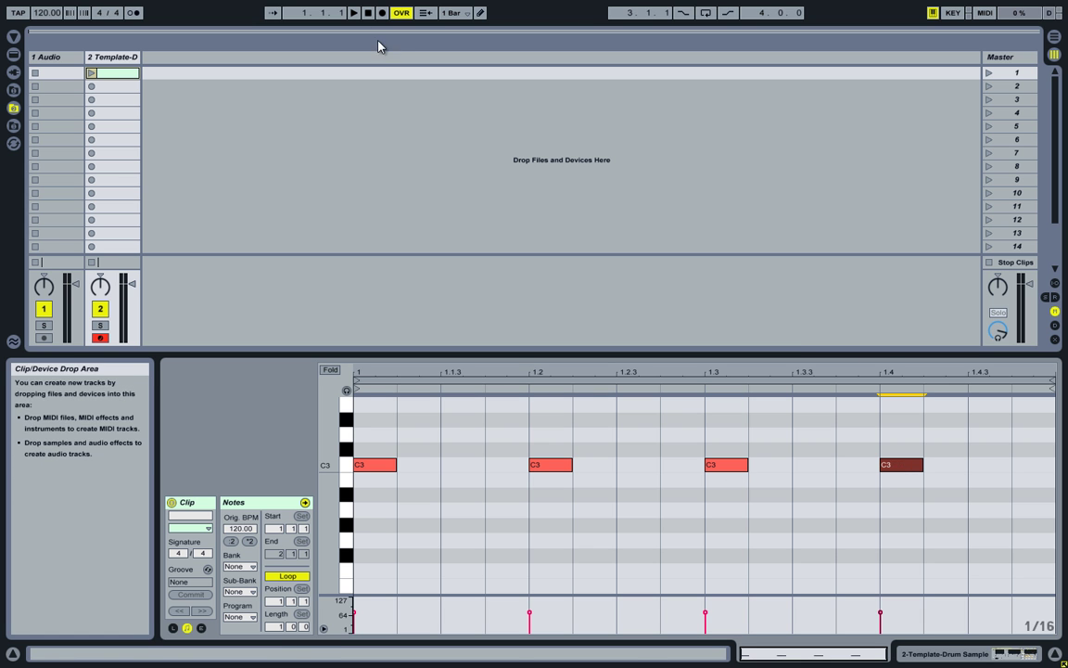
pyautogui.press('space')
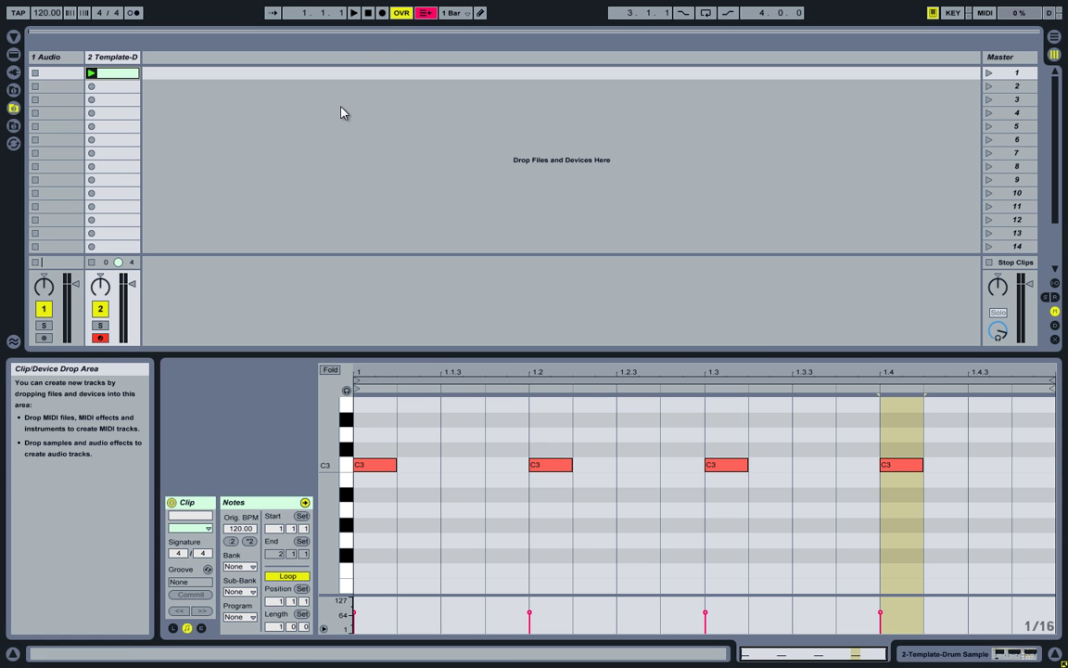
# Step: Audition the new kick clip, then set the tempo to 104 BPM
pyautogui.click(91, 74)
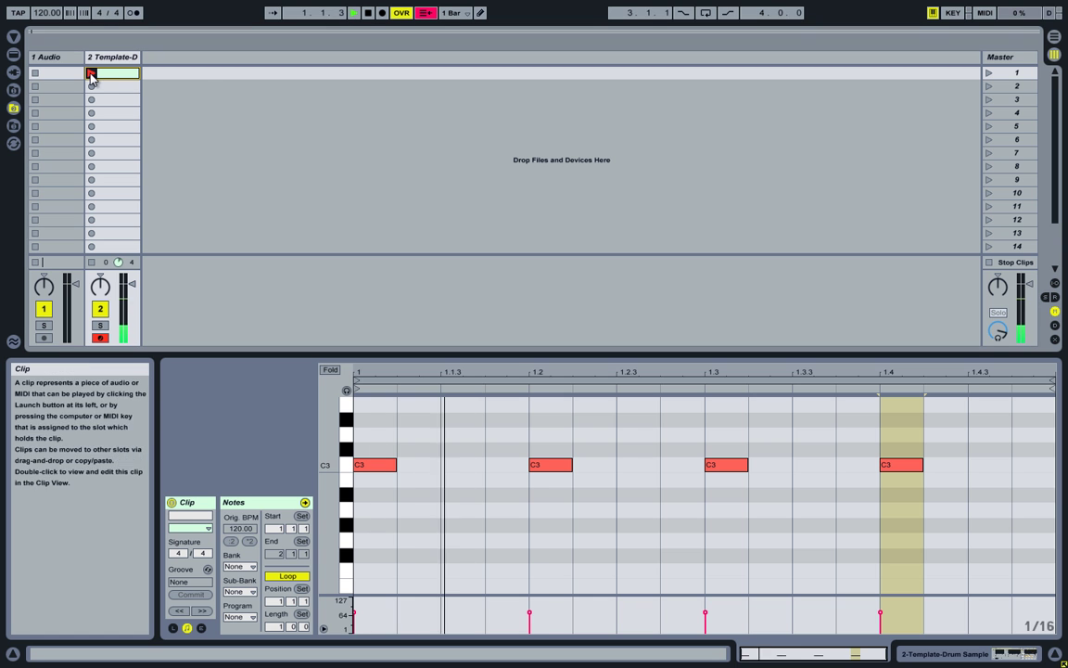
pyautogui.click(368, 13)
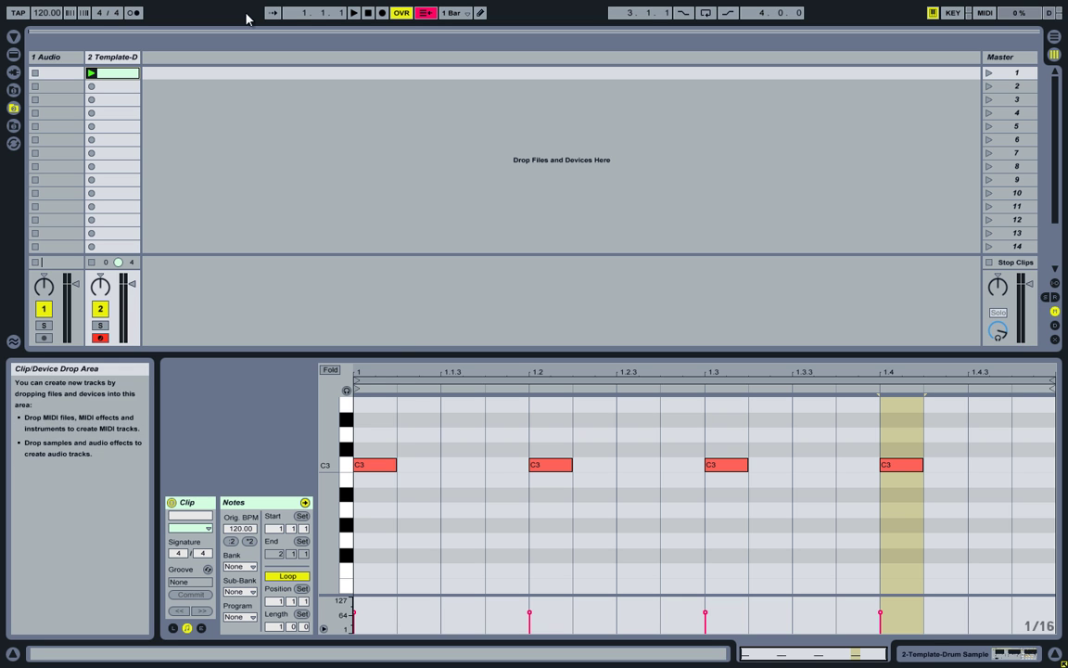
pyautogui.moveTo(47, 12); pyautogui.dragTo(51, 20)
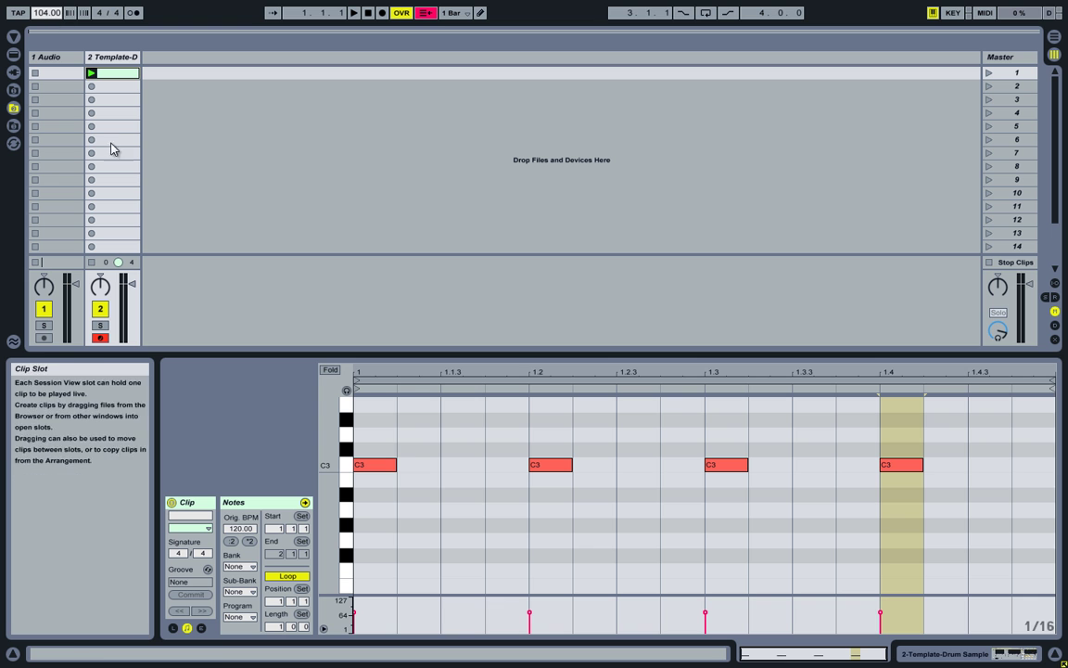
# Step: Raise the kick notes' velocities to 91, 106 and 127, then play and stop the loop
pyautogui.click(387, 473)
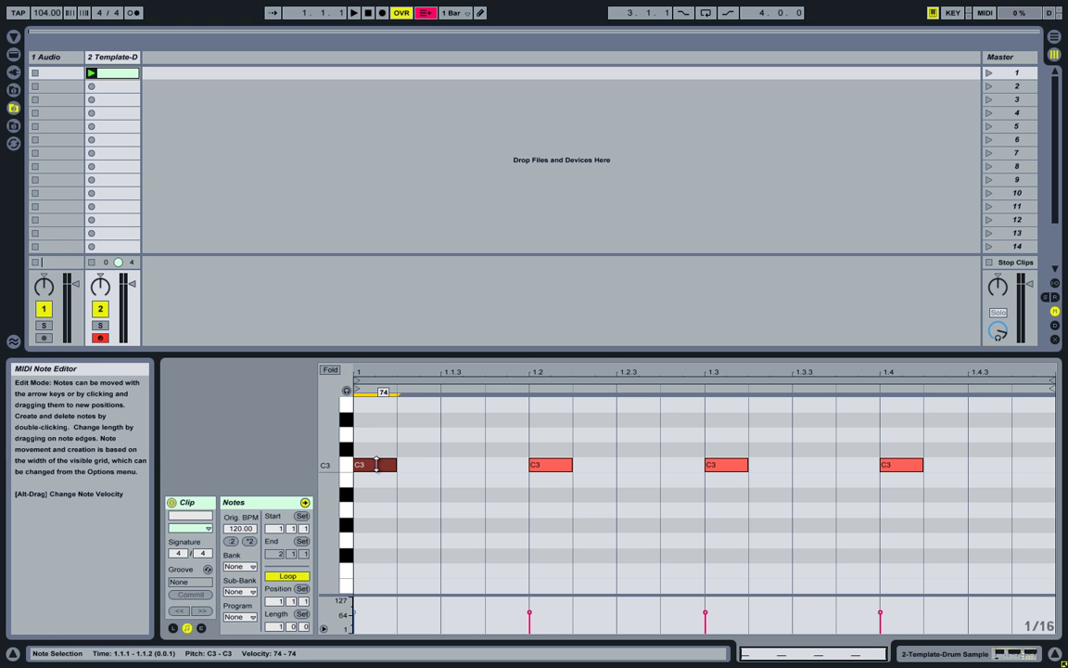
pyautogui.moveTo(542, 466); pyautogui.dragTo(542, 463)
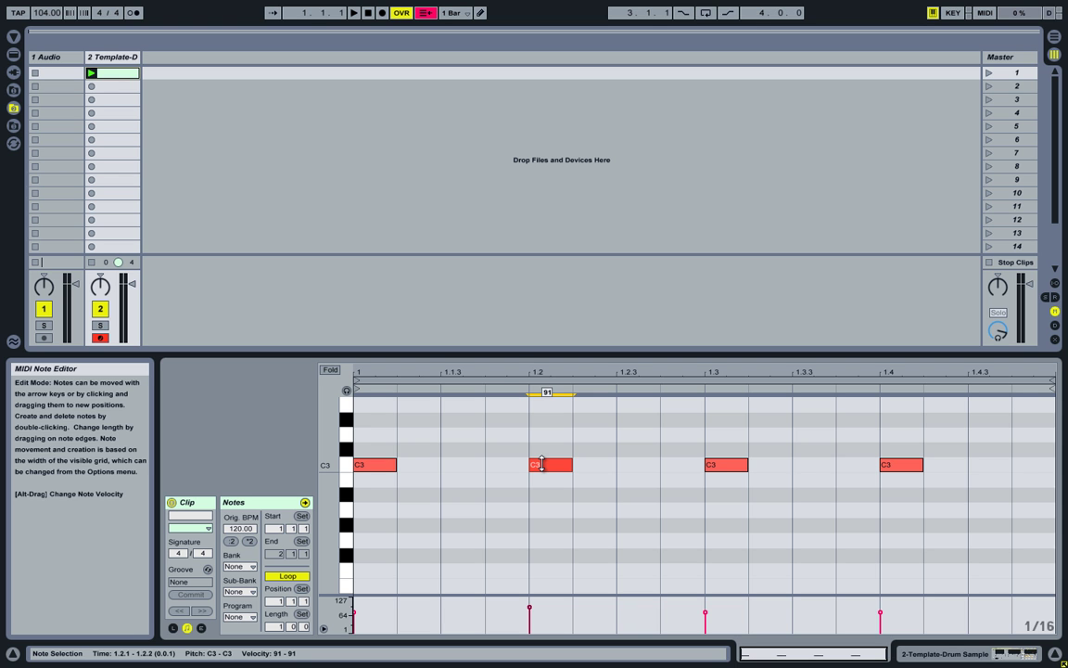
pyautogui.moveTo(721, 466); pyautogui.dragTo(724, 462)
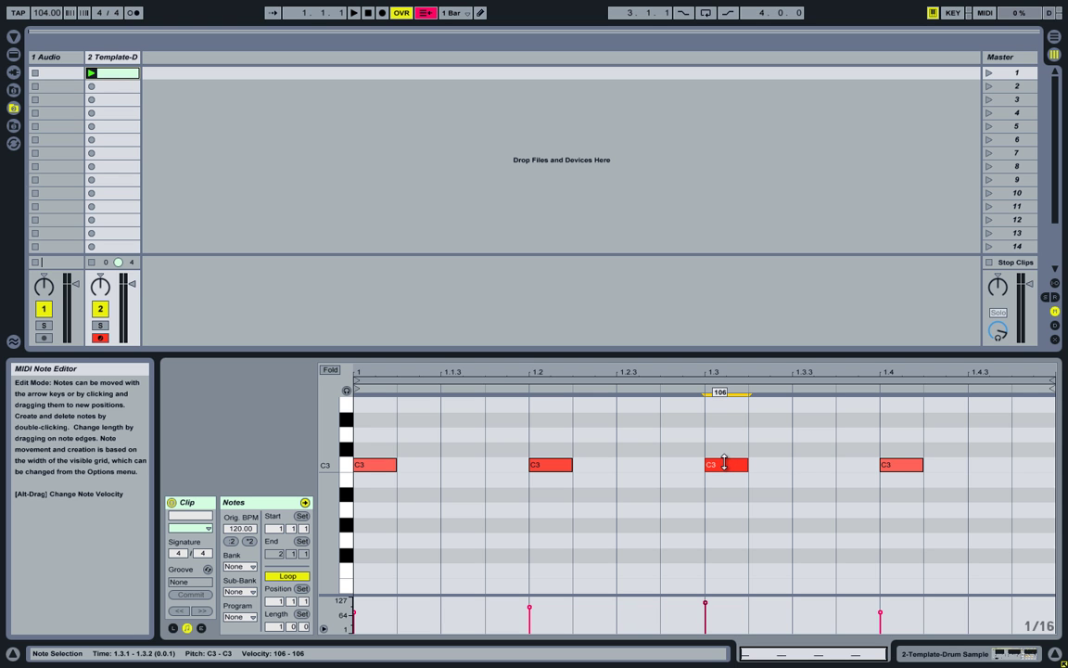
pyautogui.moveTo(899, 465); pyautogui.dragTo(898, 461)
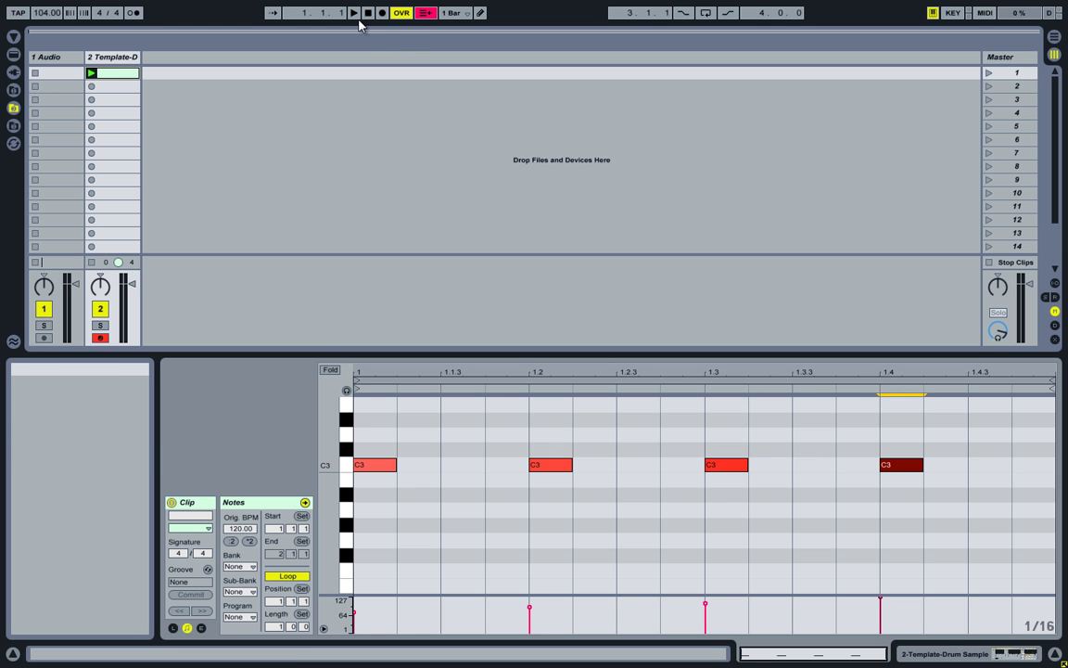
pyautogui.click(91, 72)
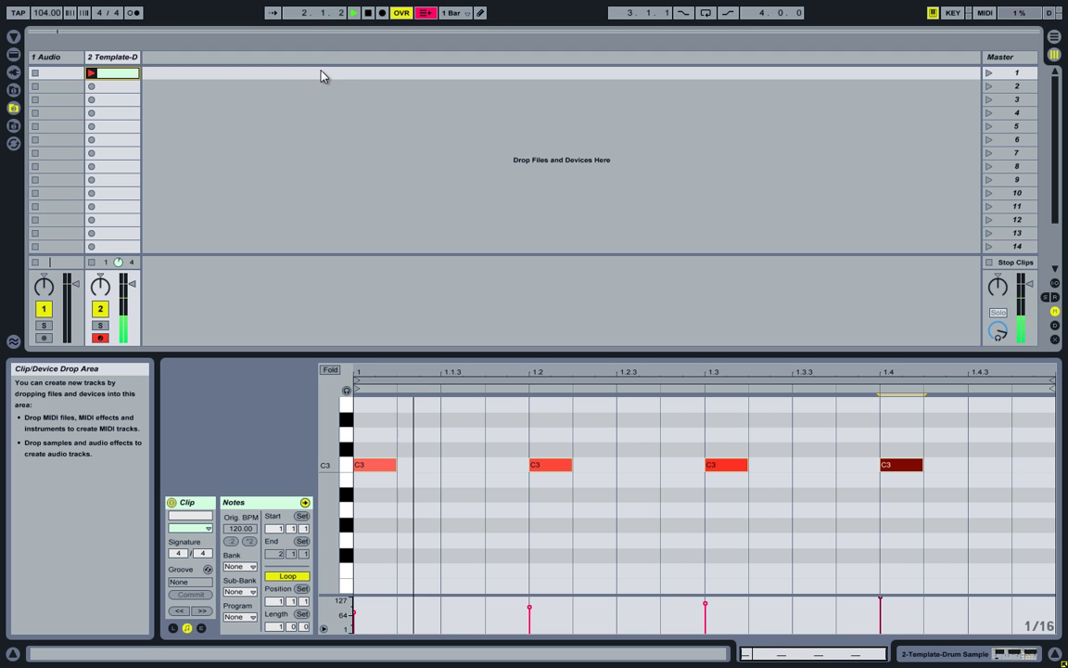
pyautogui.click(368, 13)
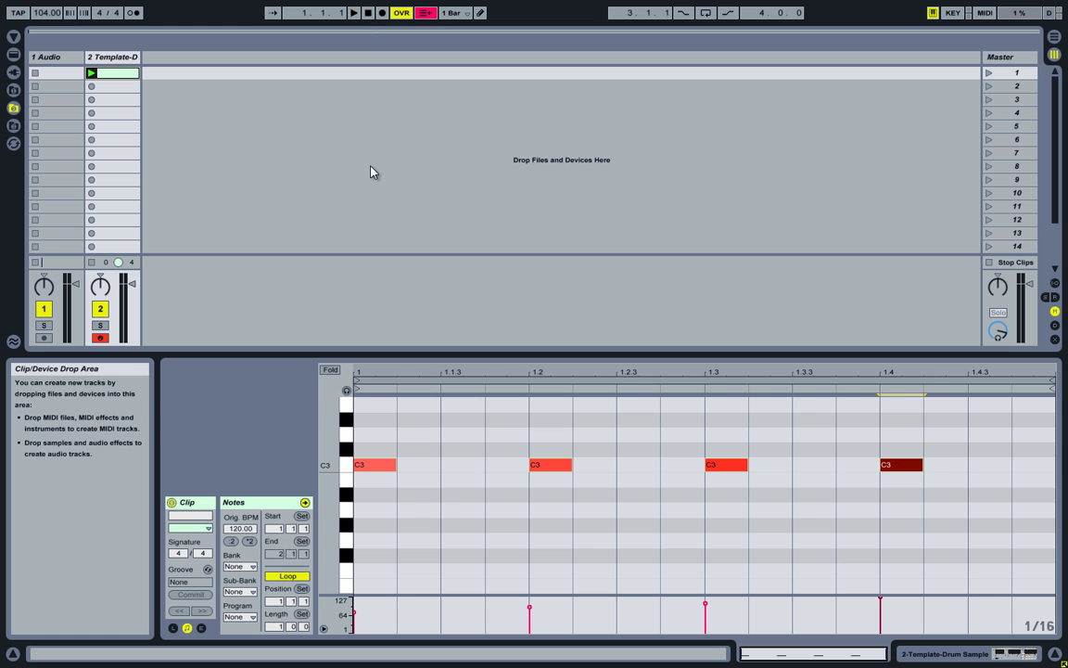
# Step: Convert the drum template track's Sampler into a Simpler
pyautogui.click(113, 59)
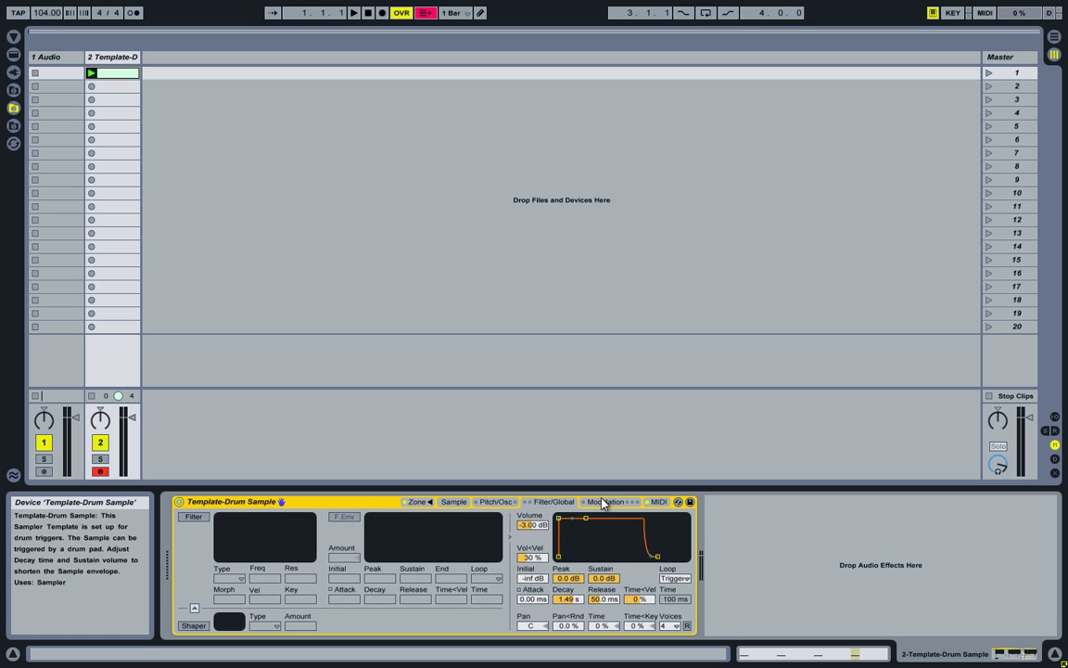
pyautogui.rightClick(374, 505)
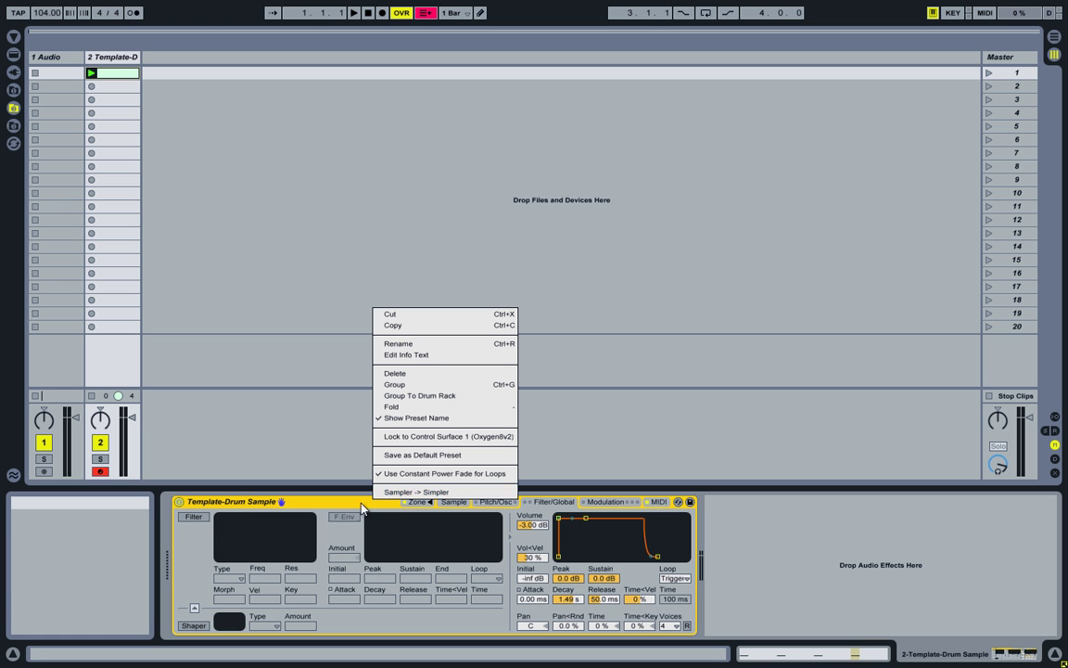
pyautogui.click(346, 502)
pyautogui.rightClick(346, 503)
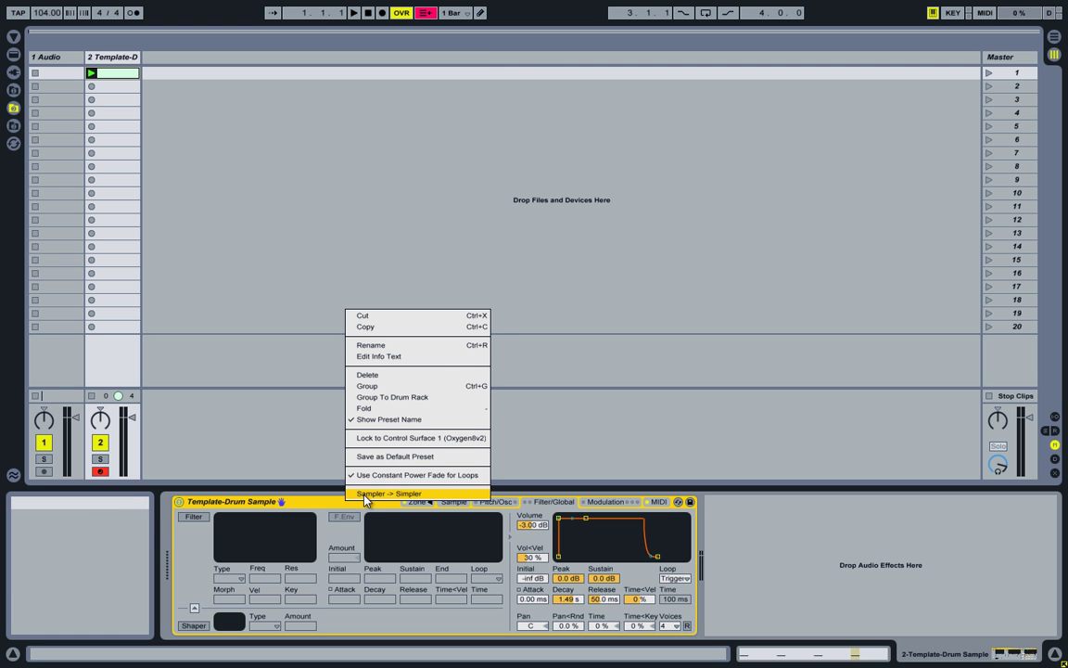
pyautogui.click(365, 495)
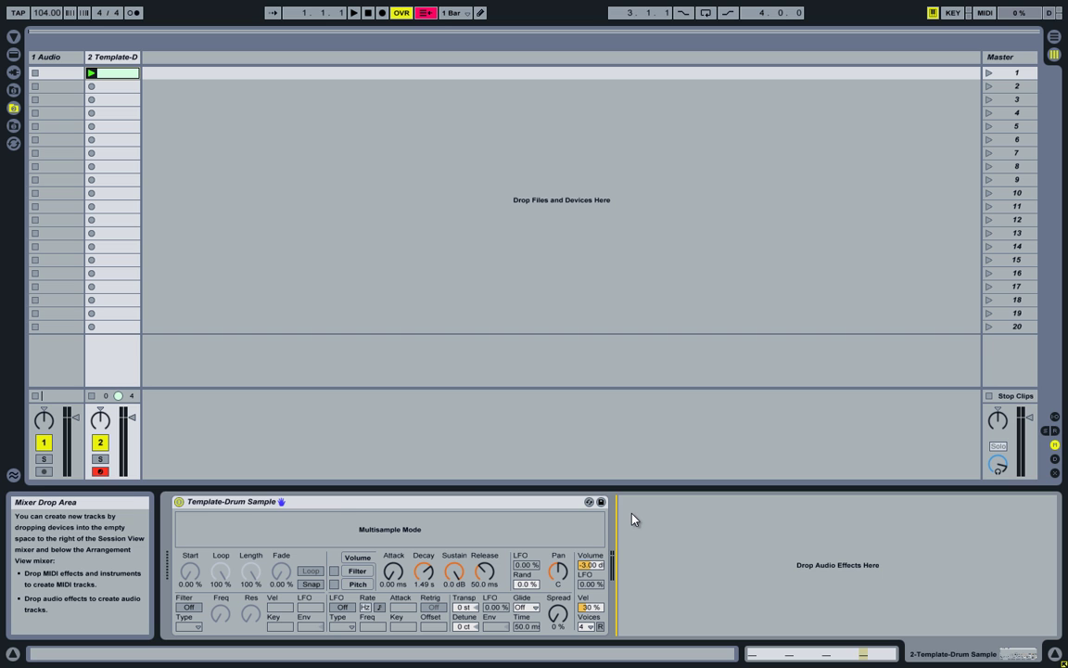
# Step: Rename the Simpler device to Kick-BigMono Ludwig
pyautogui.click(334, 504)
pyautogui.rightClick(345, 502)
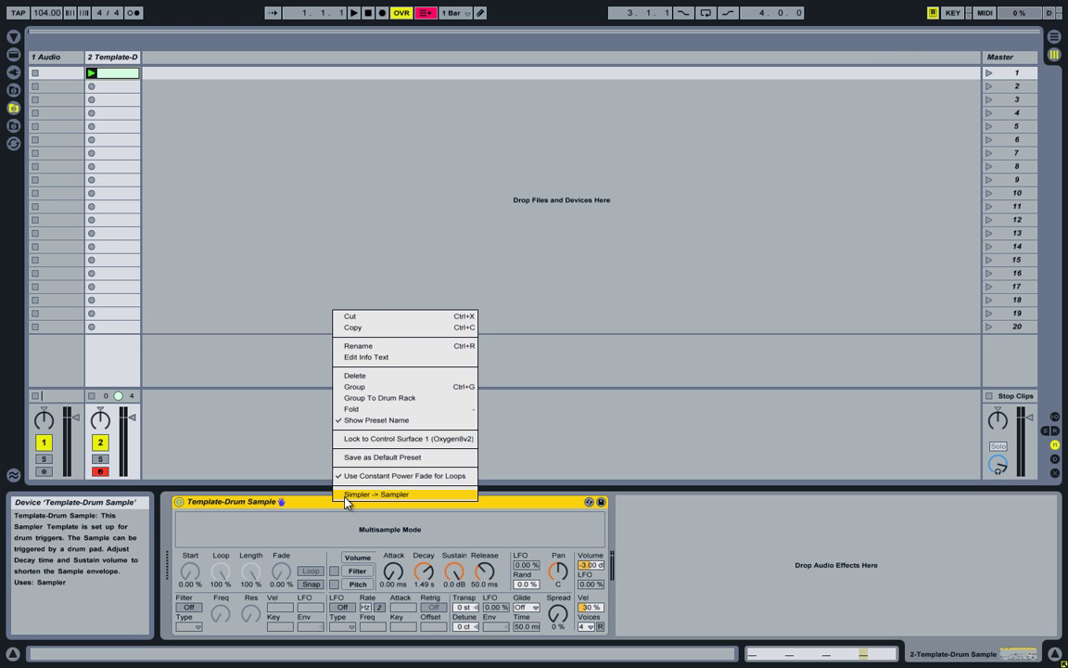
pyautogui.click(371, 347)
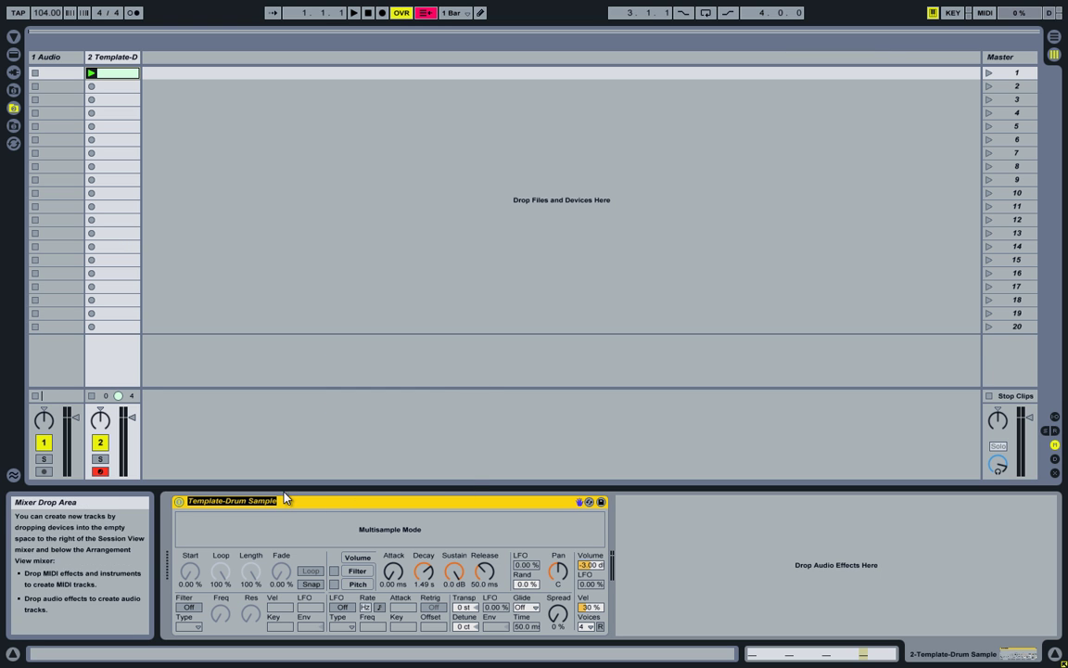
pyautogui.write('Kick-B')
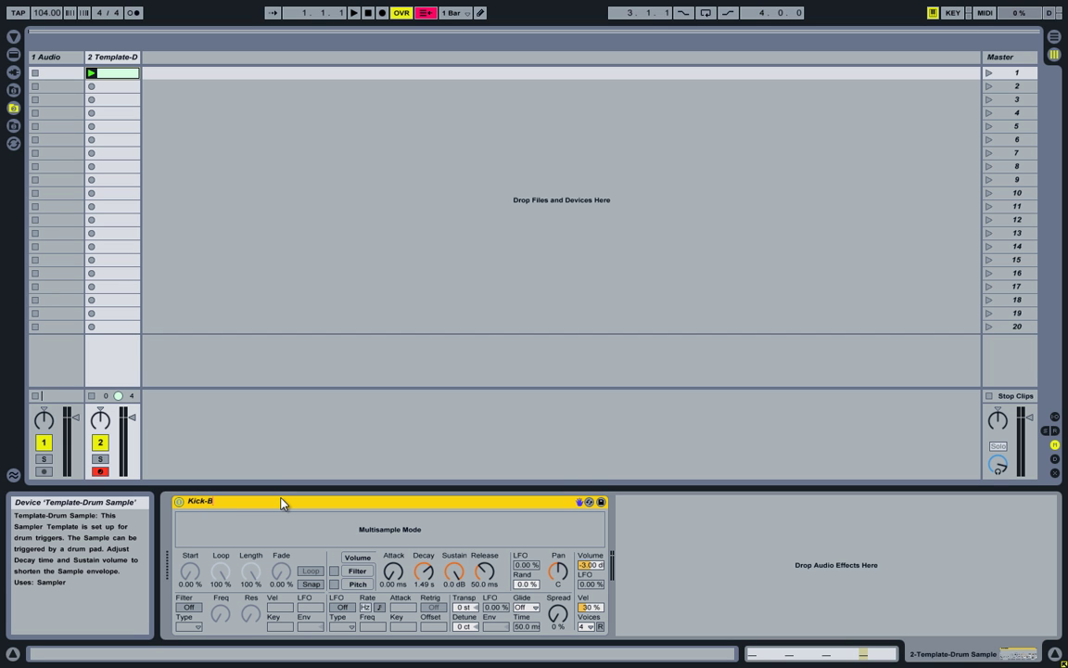
pyautogui.write('igMor')
pyautogui.write('o Ludwig')
pyautogui.press('Return')
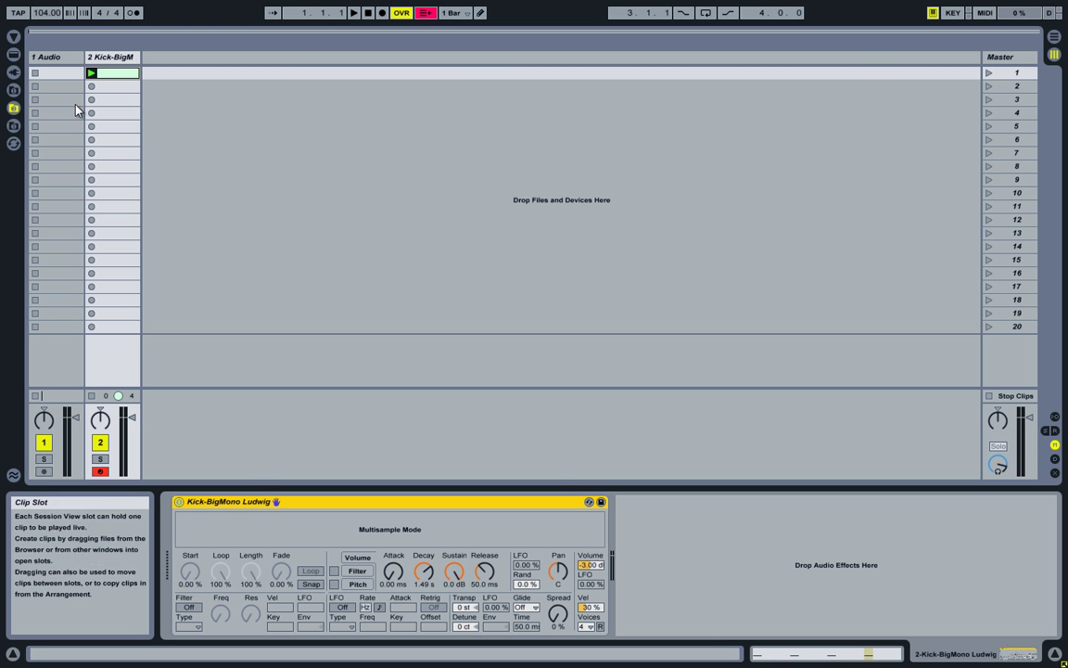
# Step: Drop the Kick-BigMono Ludwig device into Live Devices > Simpler > Current Project (Tutorials) as a preset
pyautogui.click(14, 39)
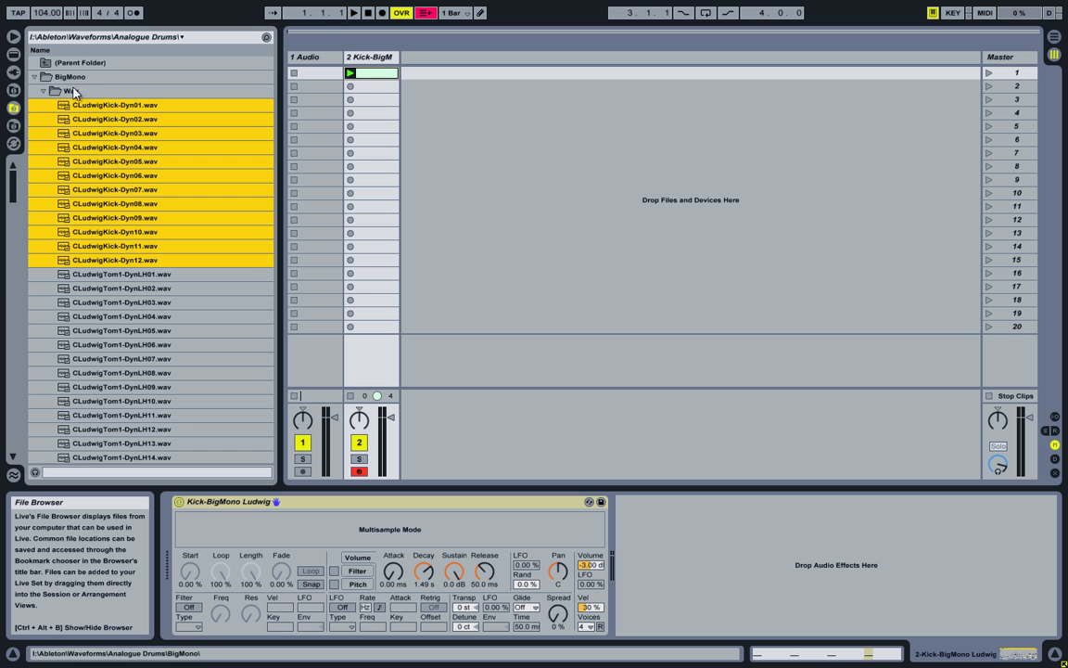
pyautogui.click(14, 56)
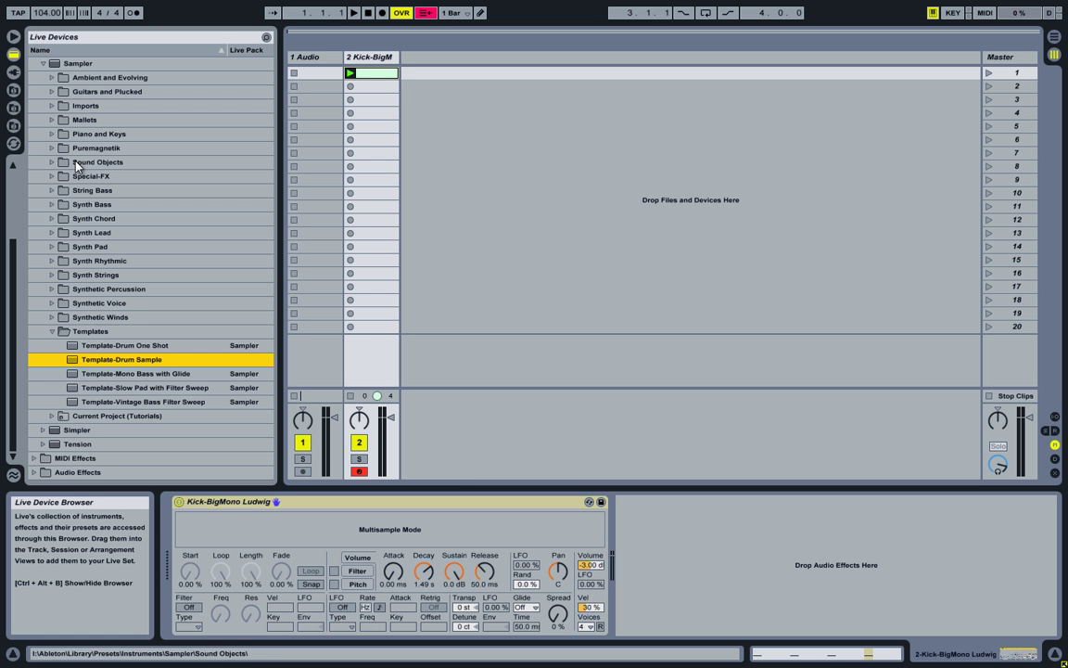
pyautogui.click(53, 331)
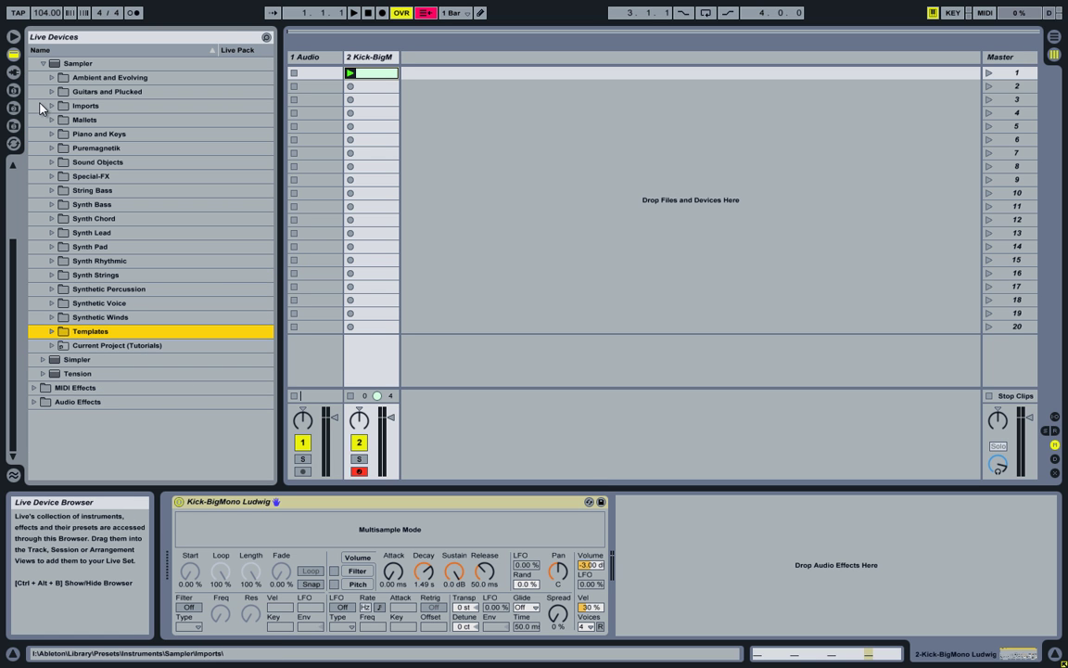
pyautogui.click(42, 64)
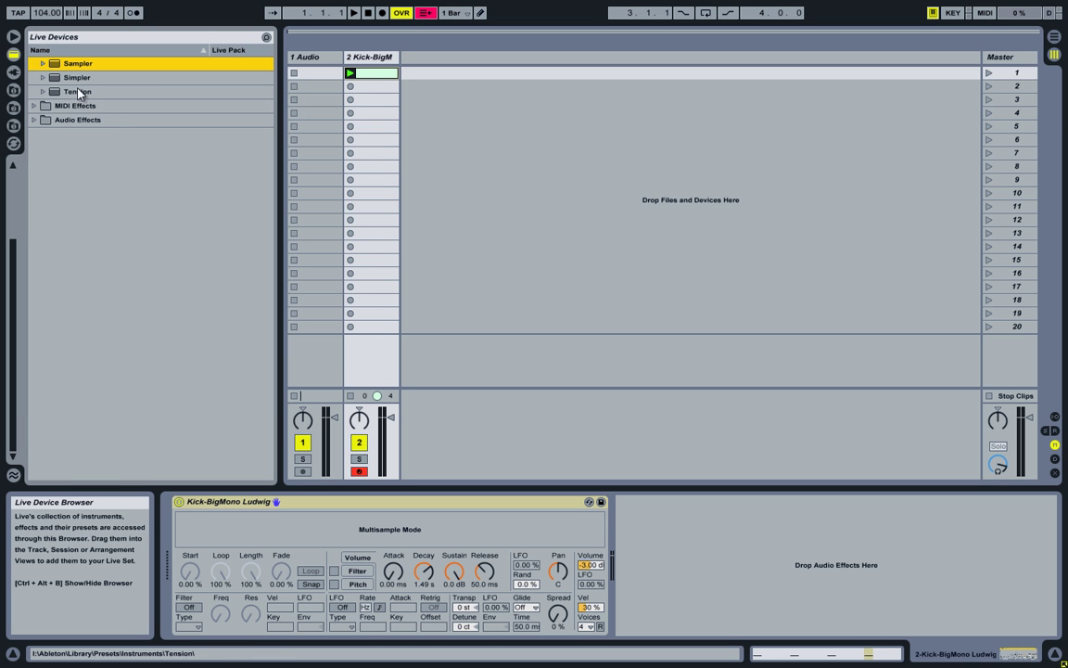
pyautogui.click(74, 80)
pyautogui.click(43, 78)
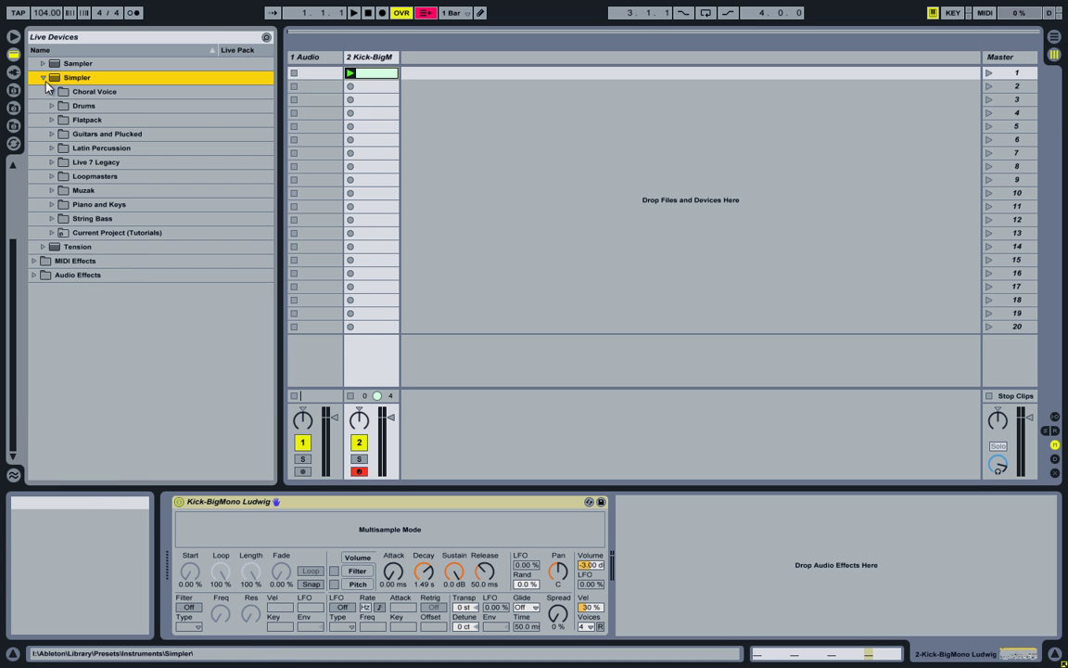
pyautogui.click(74, 234)
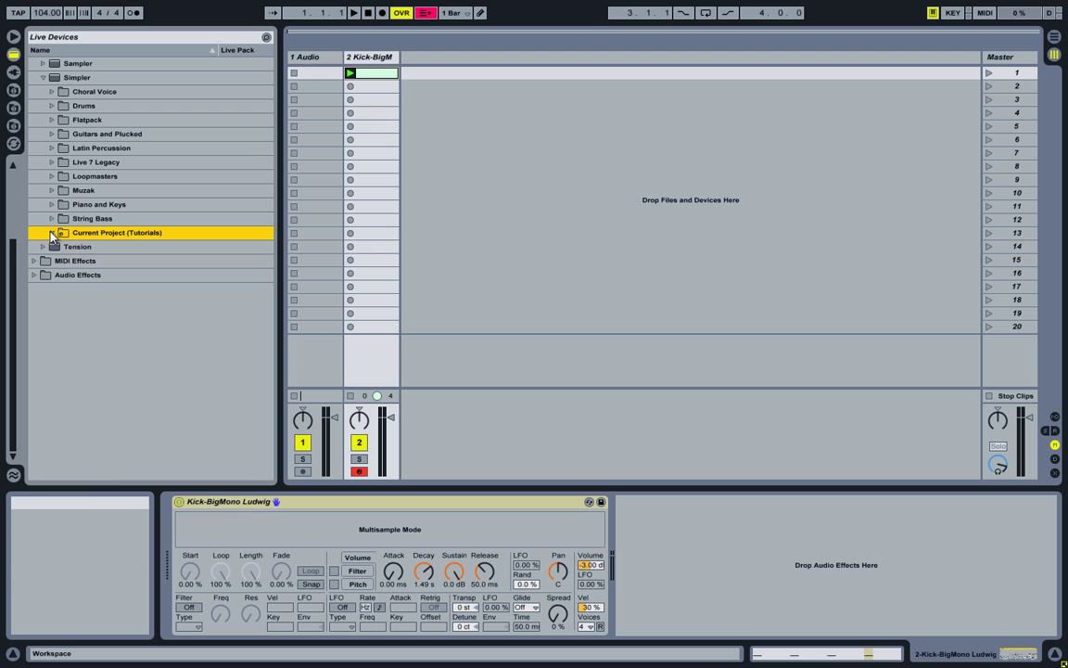
pyautogui.click(52, 233)
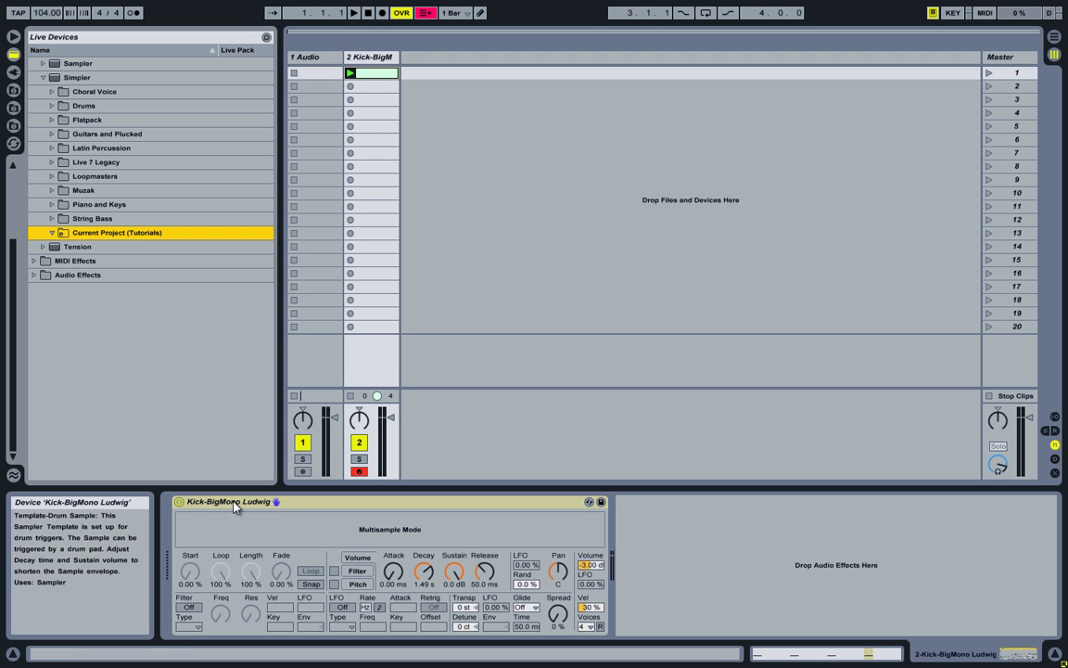
pyautogui.moveTo(225, 500); pyautogui.dragTo(119, 234)
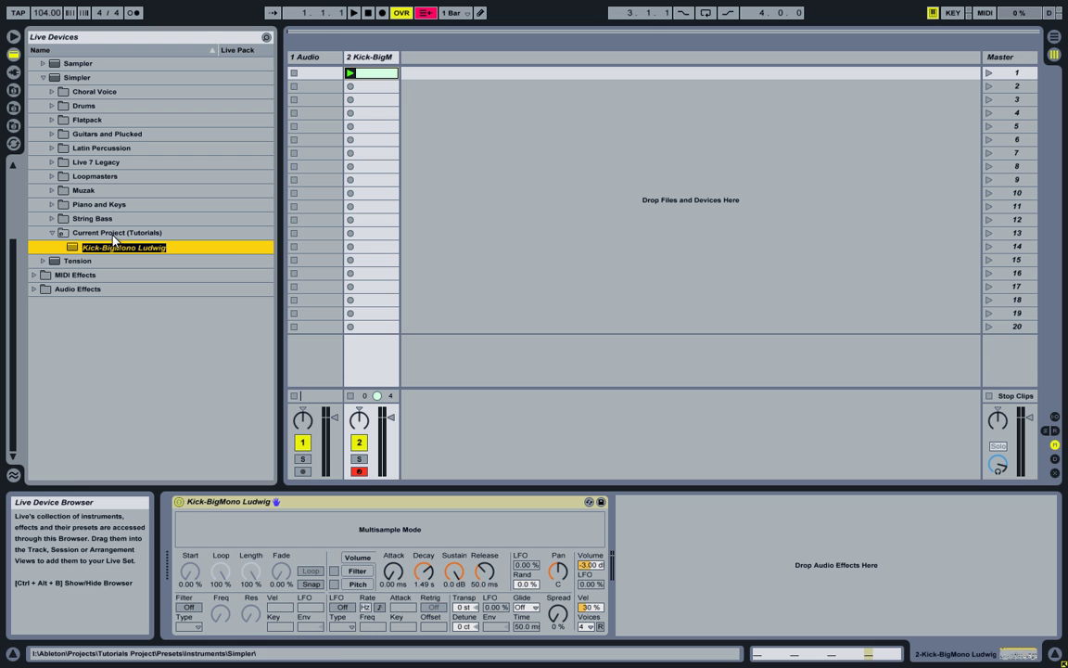
pyautogui.click(477, 267)
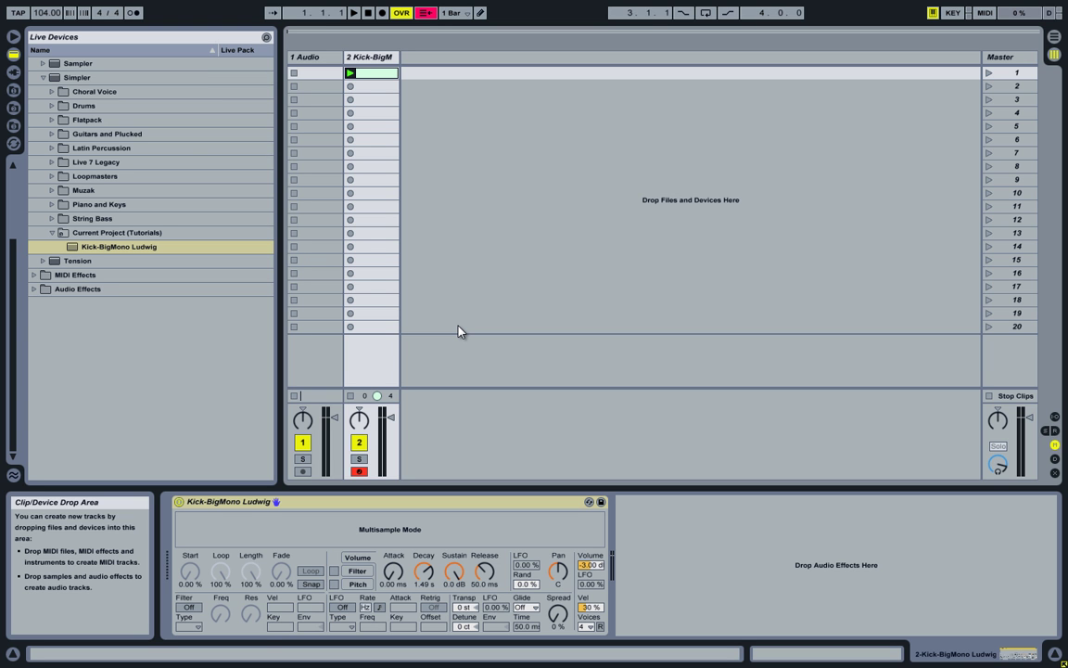
# Step: Browse the BigMono sample folder down to the Rodgers_DynLH files and pick Rodgers_DynLH01.wav
pyautogui.click(13, 127)
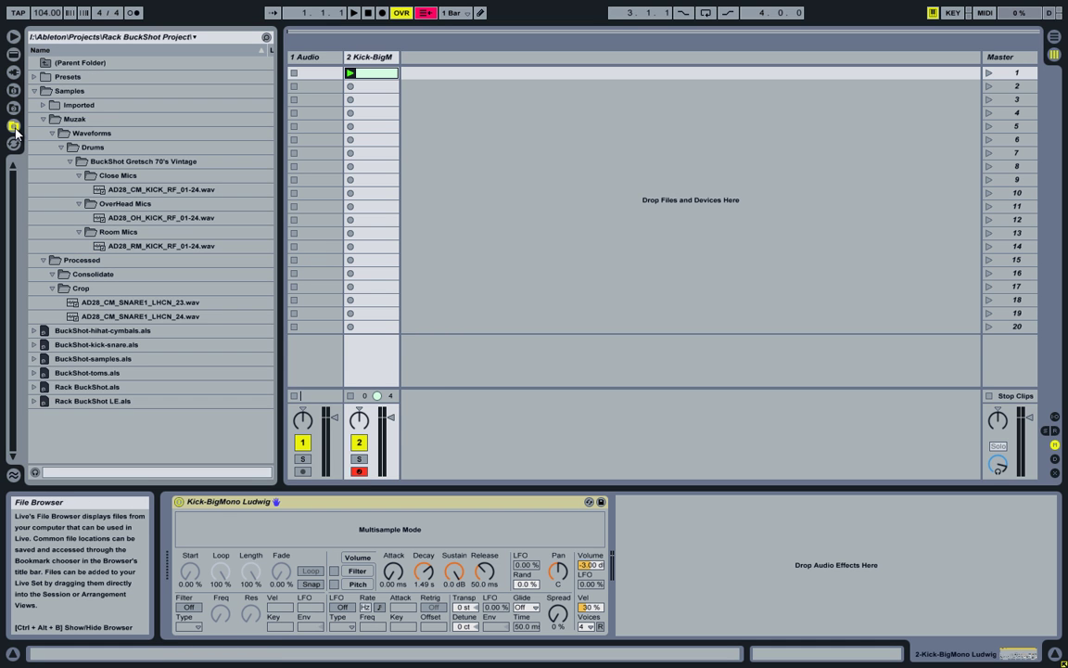
pyautogui.click(13, 107)
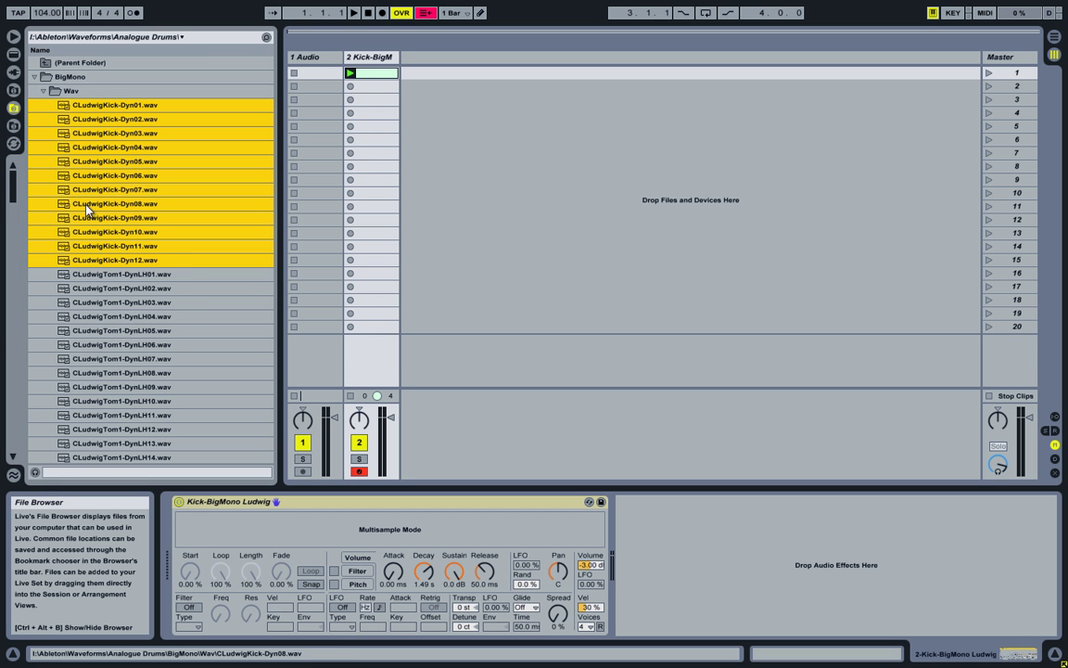
pyautogui.scroll(-5, 93, 257)
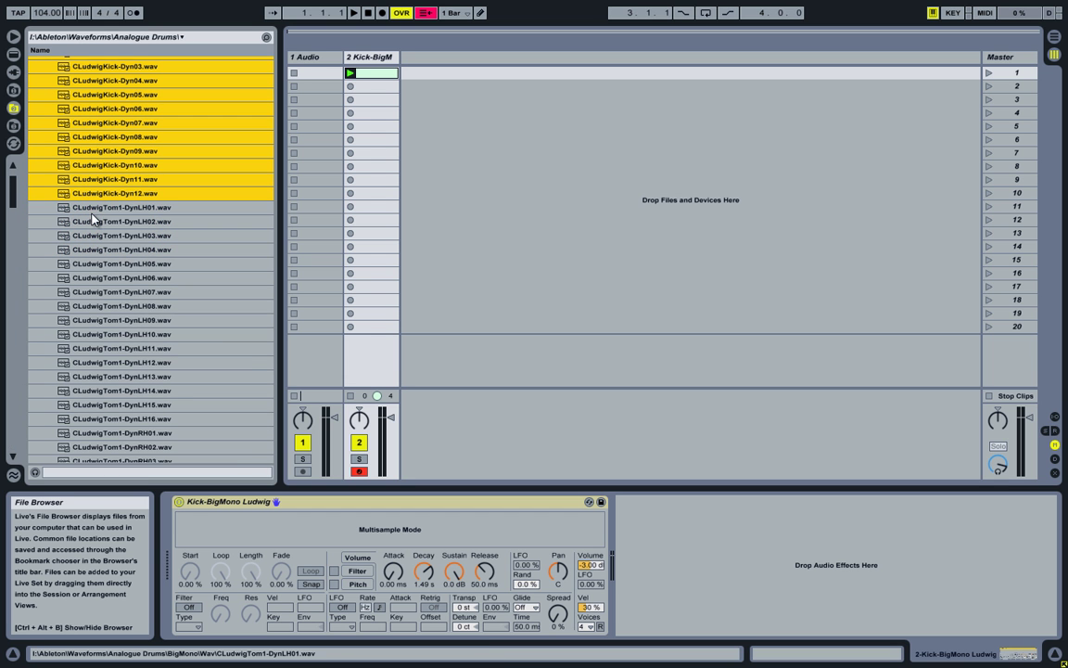
pyautogui.scroll(-10, 93, 218)
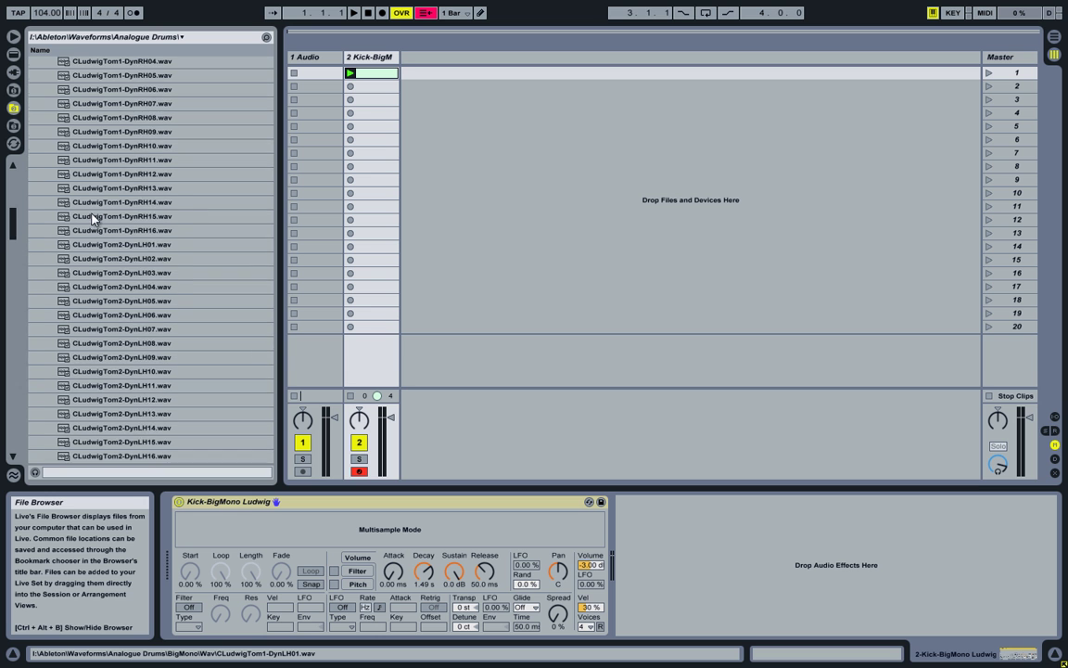
pyautogui.scroll(-7, 93, 219)
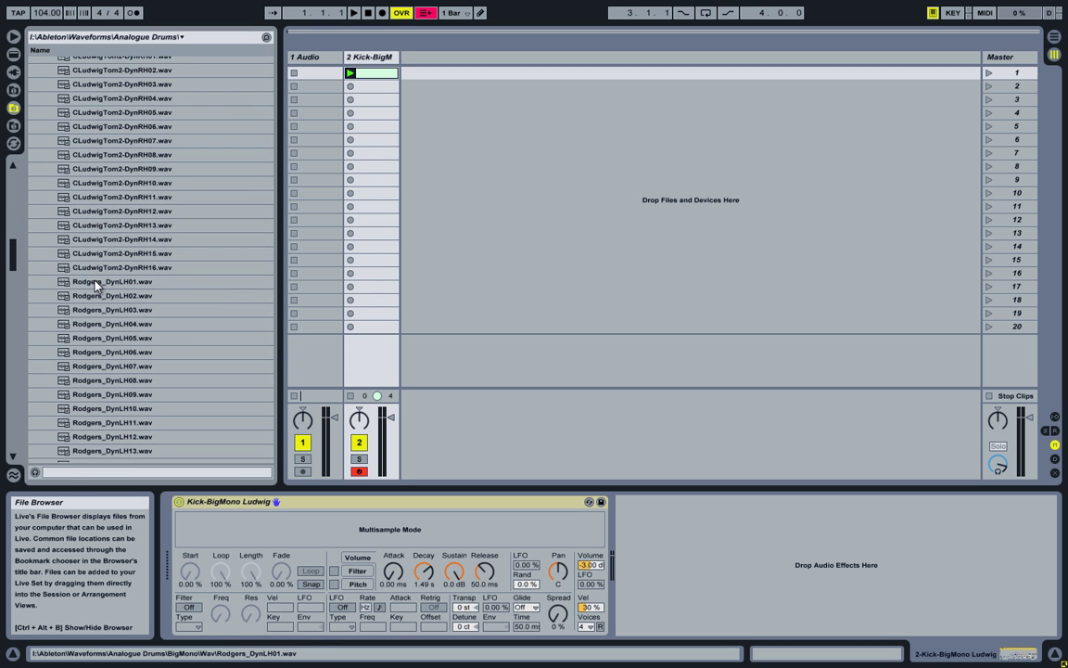
pyautogui.click(93, 281)
pyautogui.scroll(-7, 106, 315)
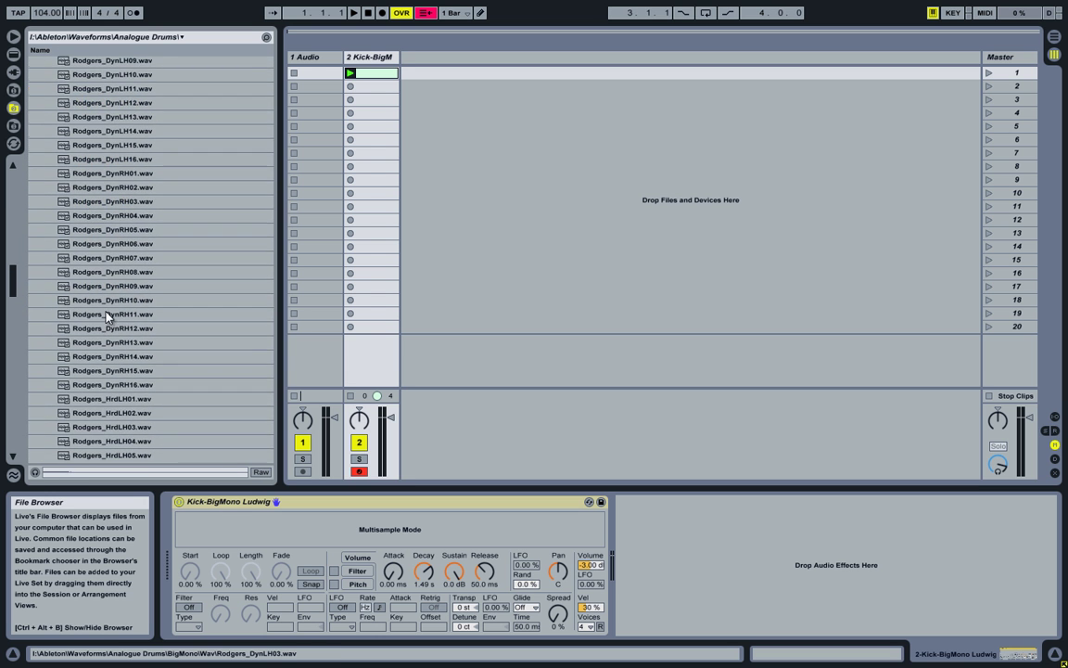
pyautogui.scroll(-6, 101, 219)
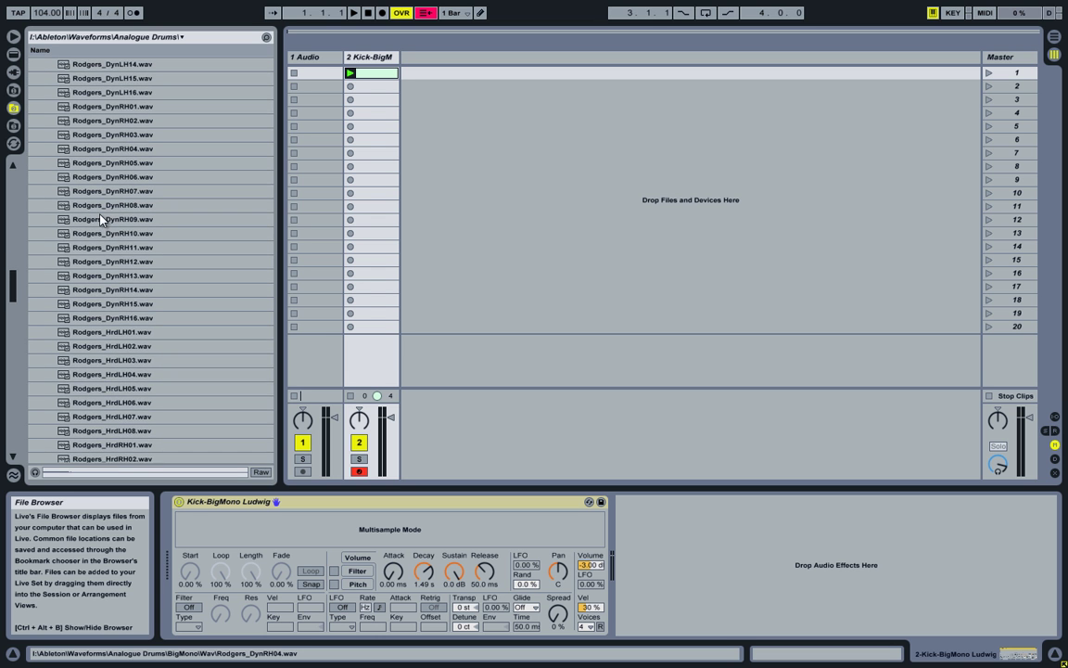
pyautogui.scroll(-2, 101, 220)
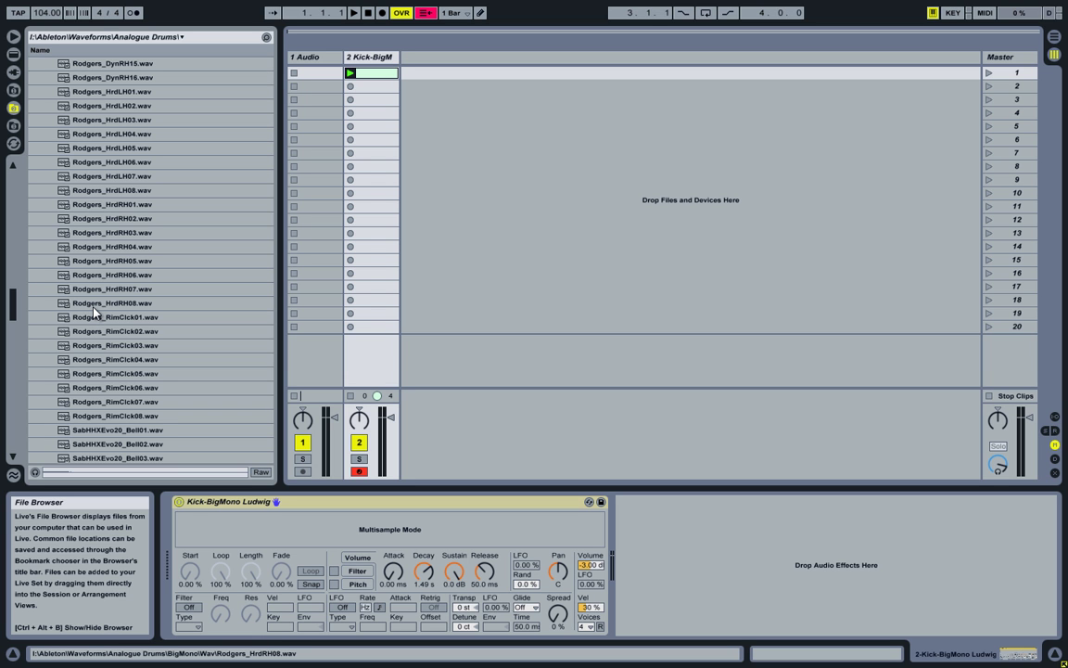
# Step: Select the Kick-BigM track and its Kick-BigMono Ludwig instrument, then Rodgers_DynLH01 again
pyautogui.click(489, 272)
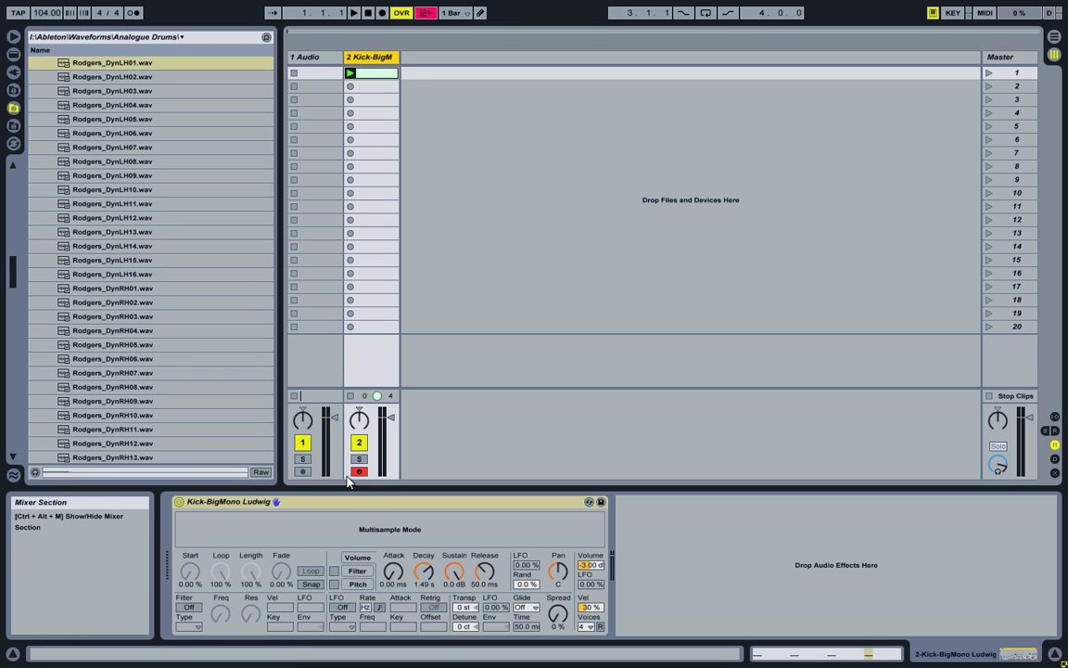
pyautogui.click(354, 505)
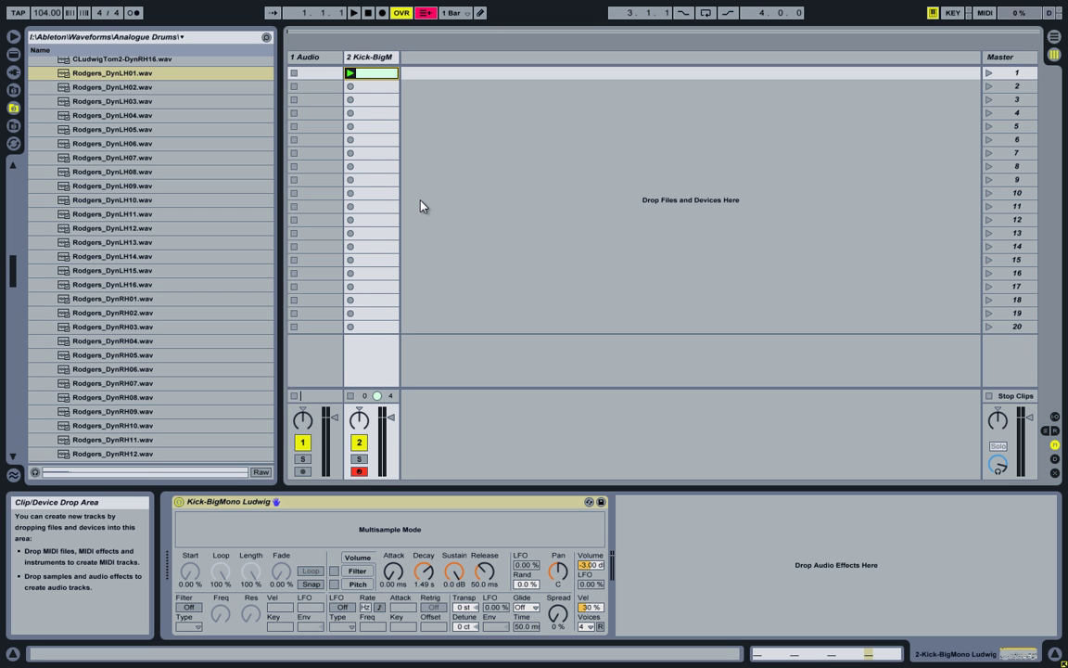
pyautogui.click(138, 73)
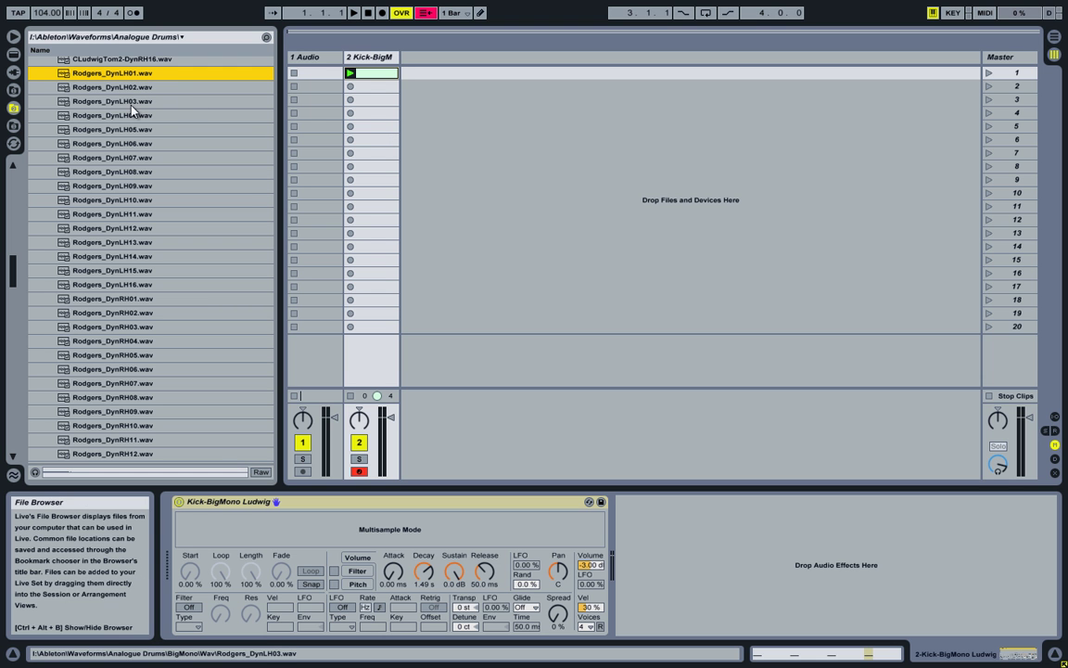
# Step: Duplicate the Kick-BigM track
pyautogui.click(465, 119)
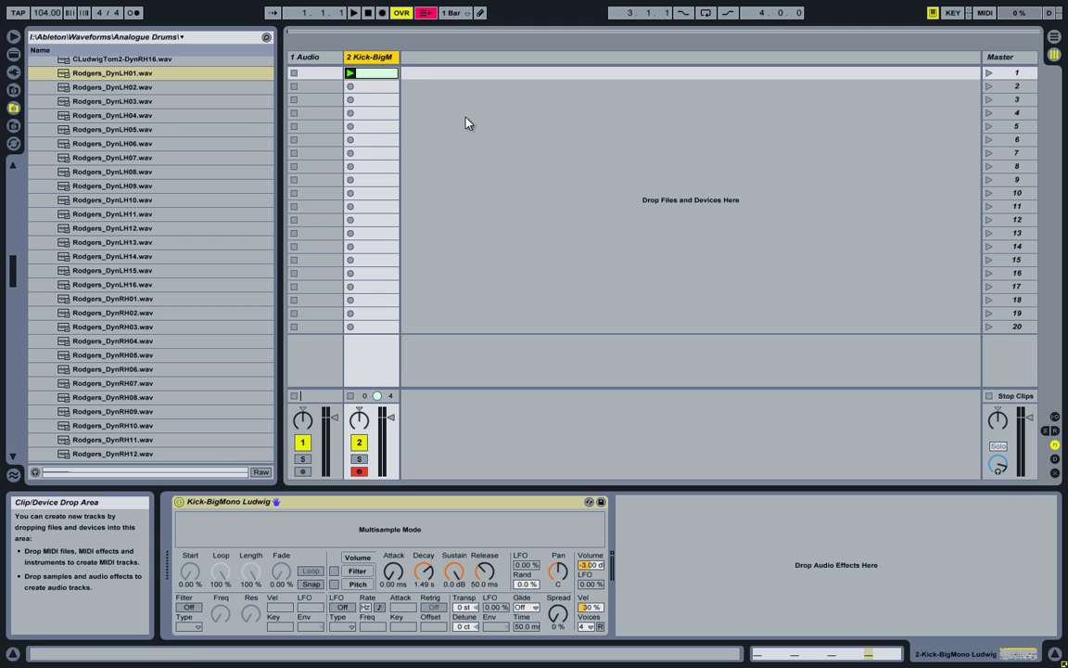
pyautogui.rightClick(376, 58)
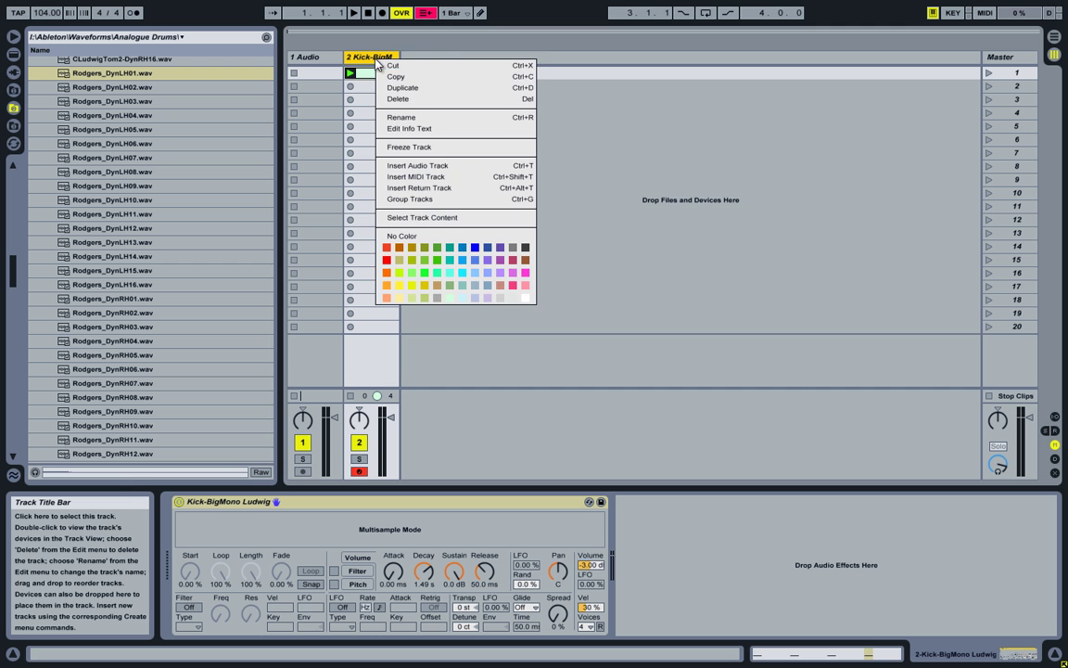
pyautogui.click(427, 88)
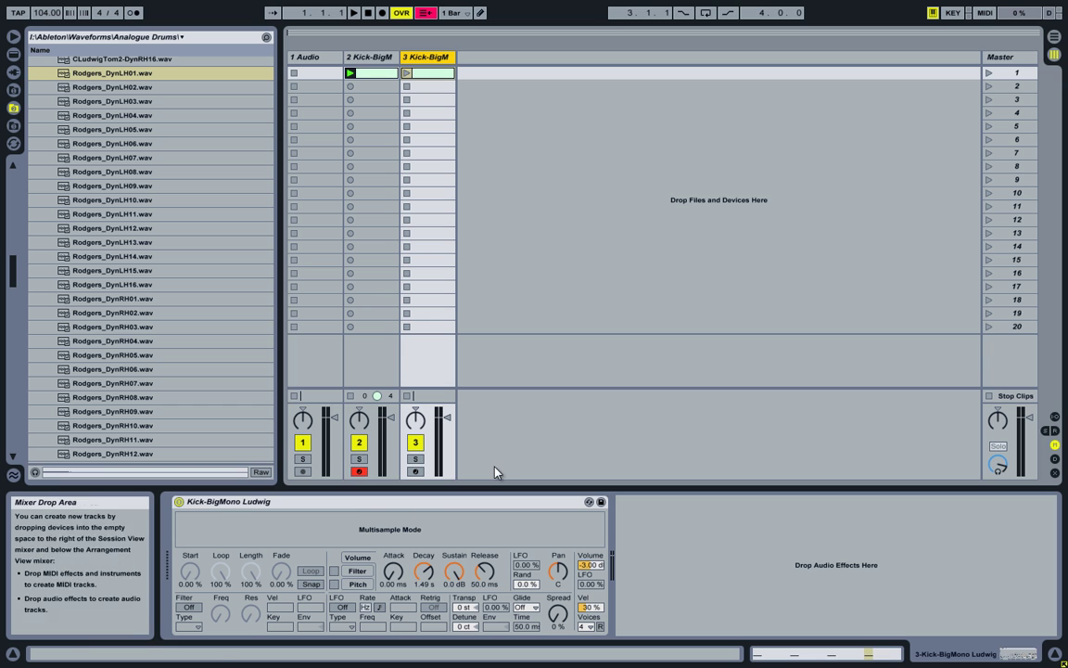
# Step: Rename the copied track's instrument to Snare-BigMono Rodgers LH
pyautogui.click(349, 509)
pyautogui.hotkey('ctrl', 'r')
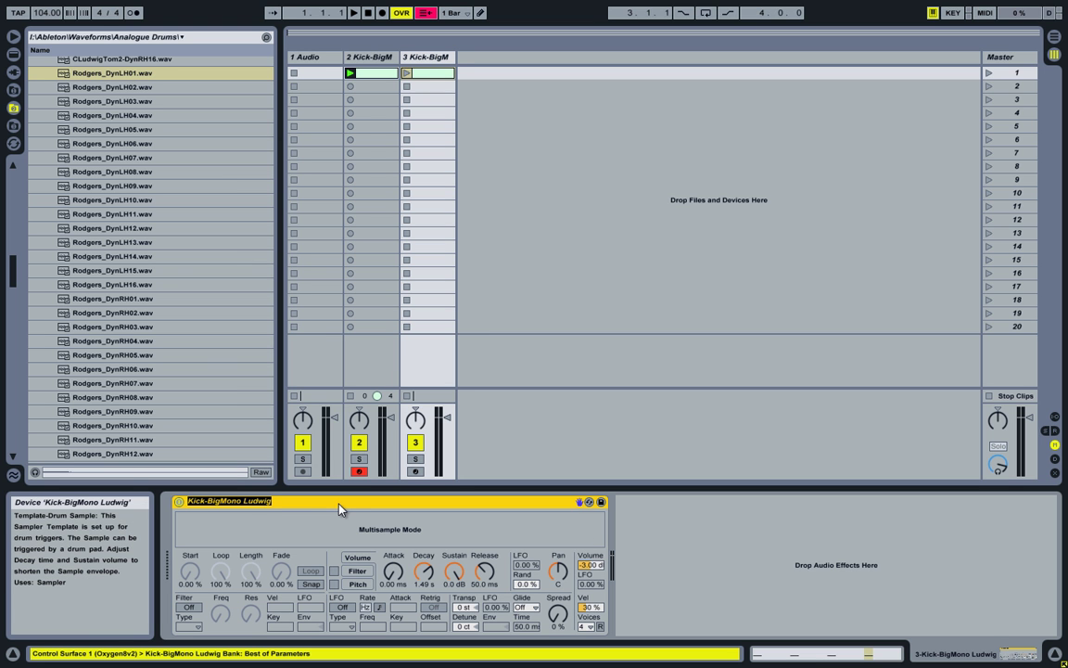
pyautogui.click(205, 500)
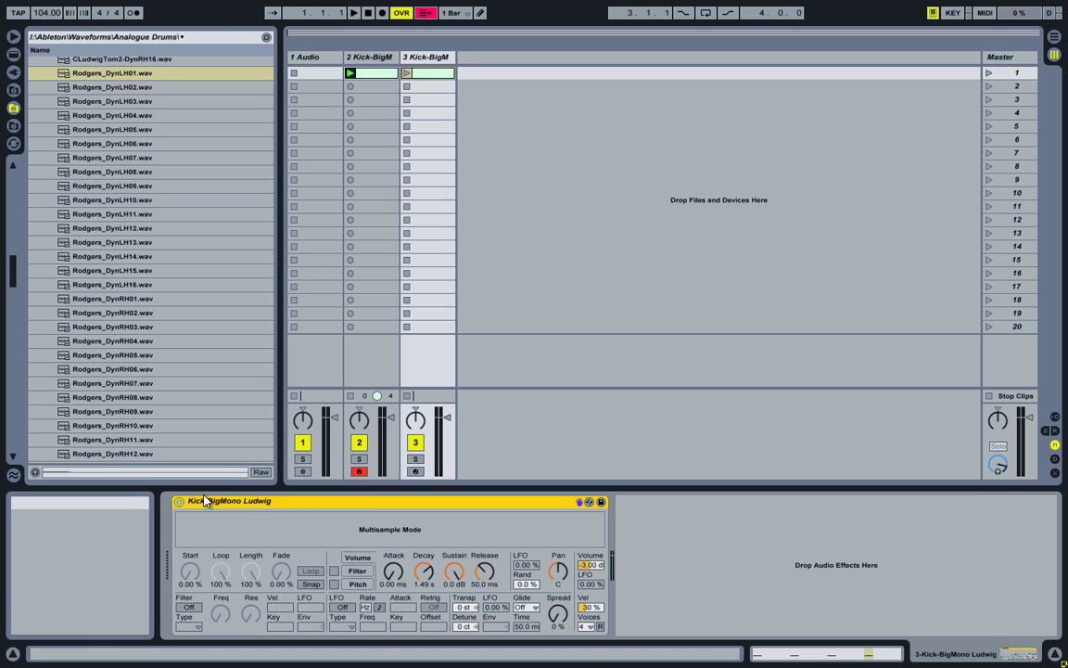
pyautogui.press('Right')
pyautogui.press('Right')
pyautogui.press('BackSpace')
pyautogui.press('BackSpace')
pyautogui.press('BackSpace')
pyautogui.press('BackSpace')
pyautogui.write('Snare')
pyautogui.press('BackSpace')
pyautogui.press('BackSpace')
pyautogui.press('BackSpace')
pyautogui.press('BackSpace')
pyautogui.press('BackSpace')
pyautogui.write('Rodgers')
pyautogui.press('Return')
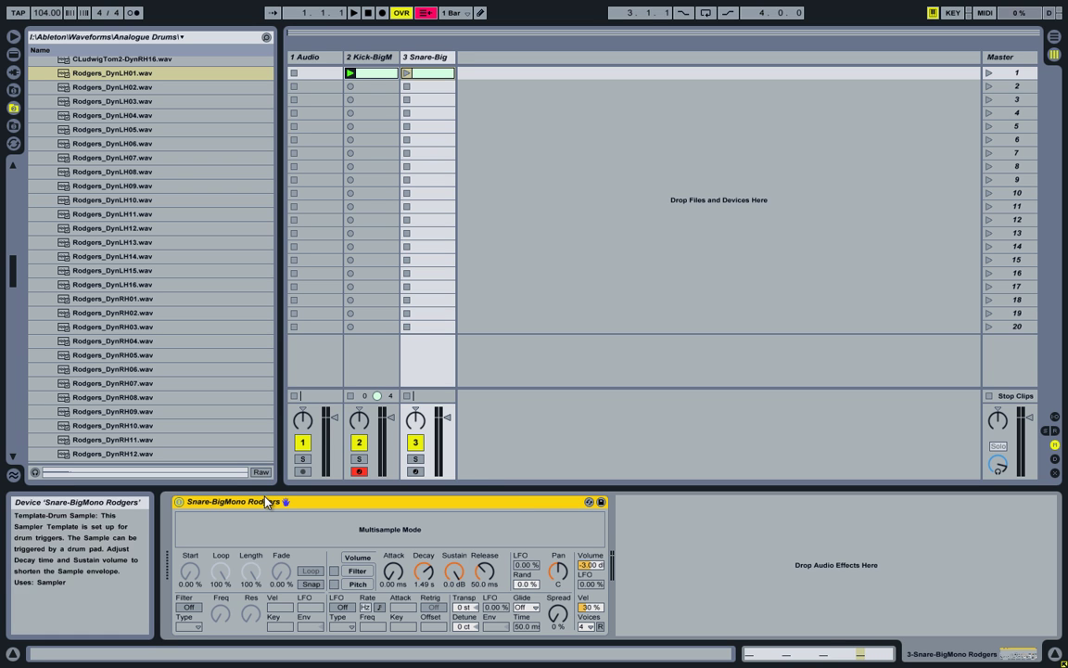
pyautogui.hotkey('ctrl', 'r')
pyautogui.press('End')
pyautogui.press('Return')
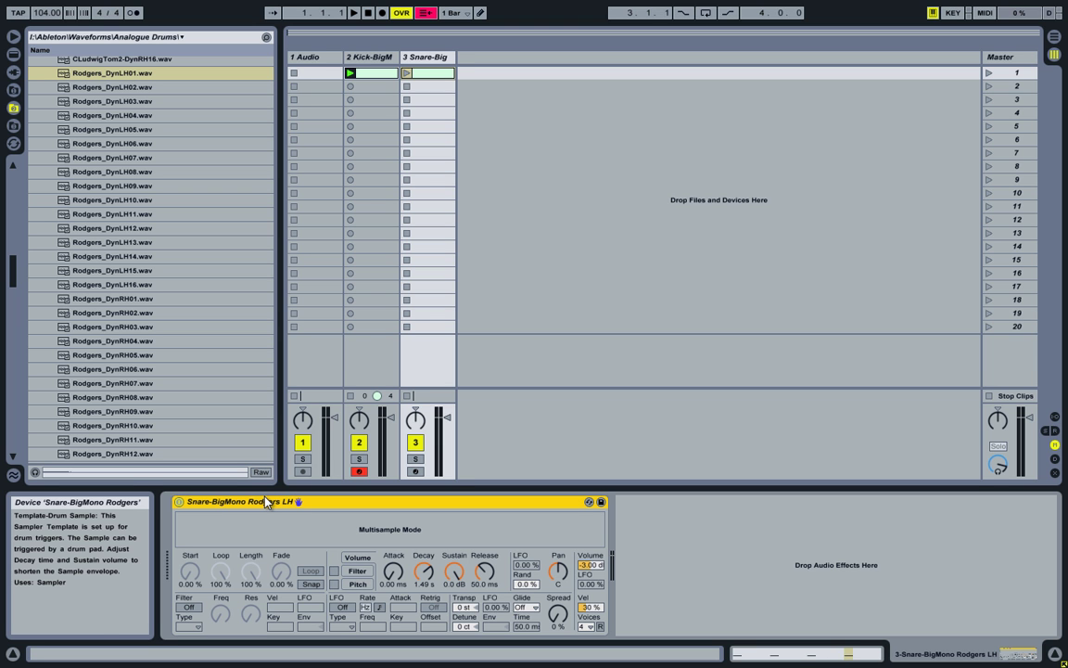
# Step: Convert the snare Simpler back to a Sampler and delete all twelve CLudwigKick zones
pyautogui.rightClick(385, 509)
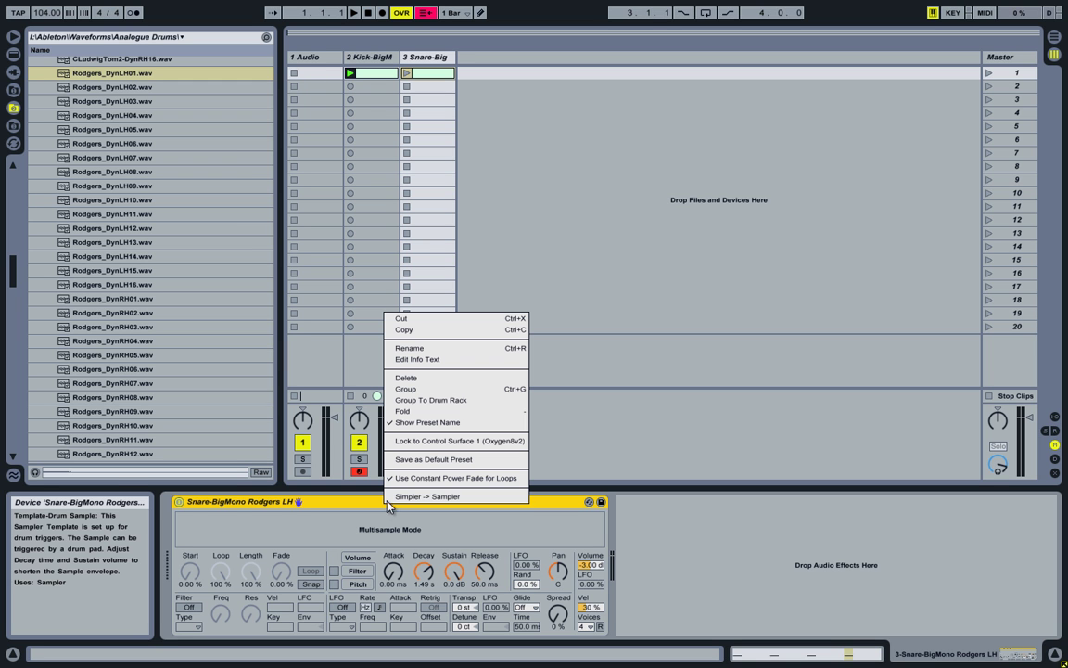
pyautogui.click(442, 496)
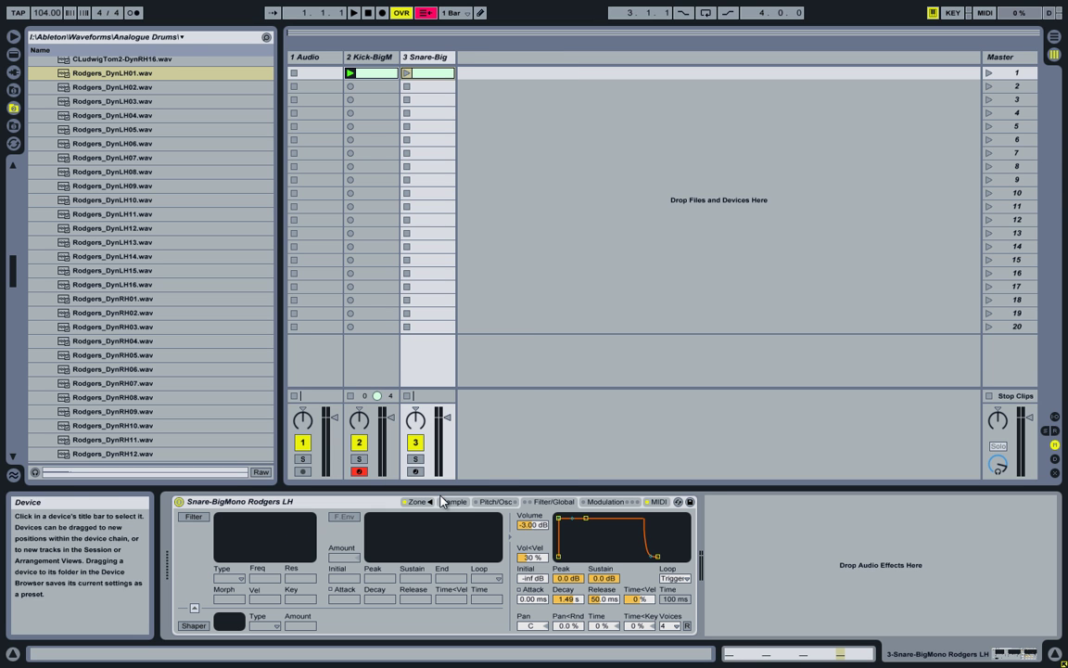
pyautogui.click(417, 502)
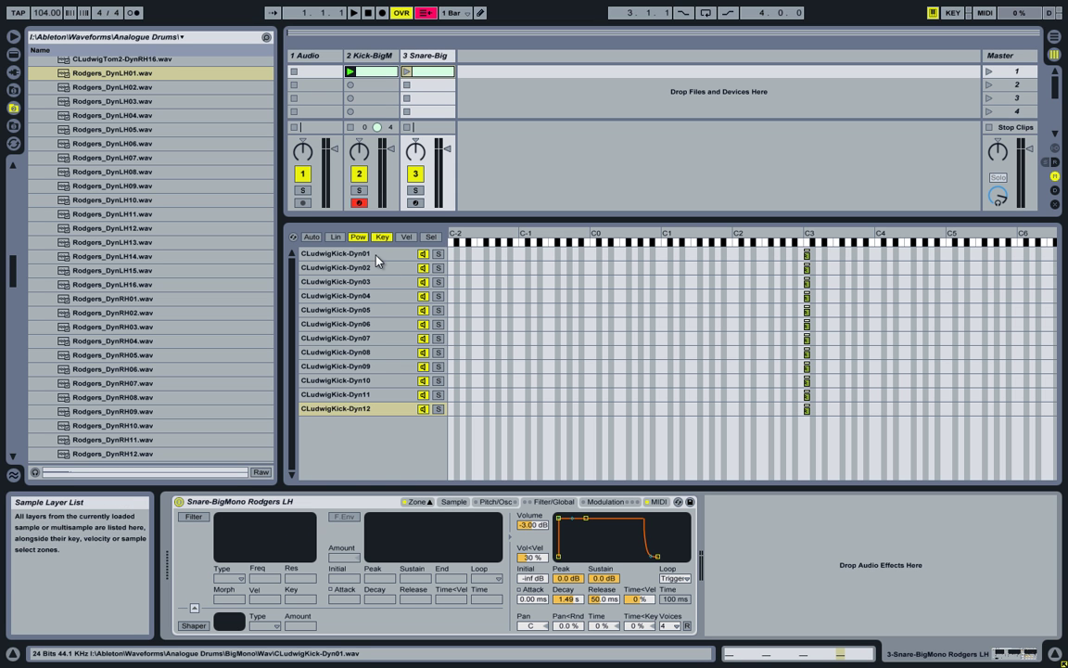
pyautogui.hotkey('ctrl', 'a')
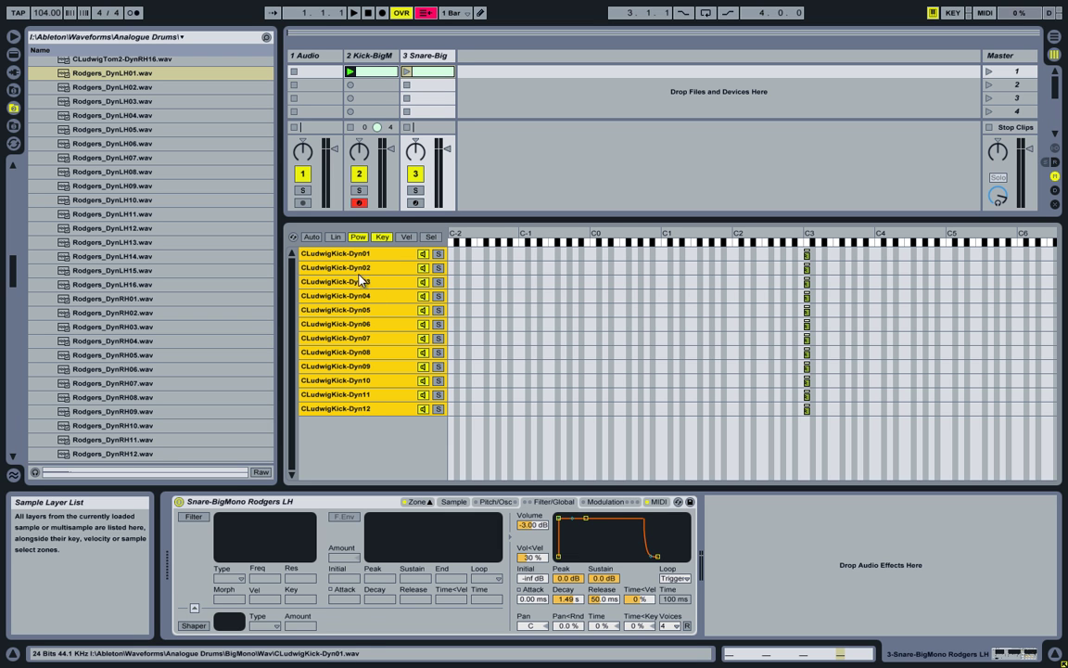
pyautogui.press('Delete')
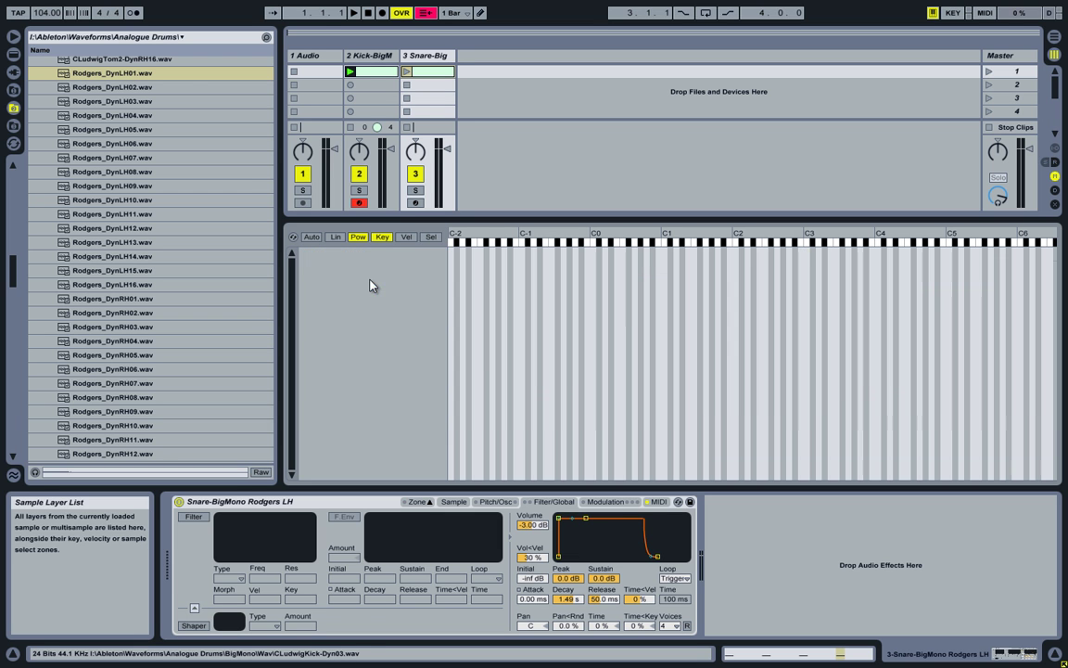
pyautogui.click(122, 74)
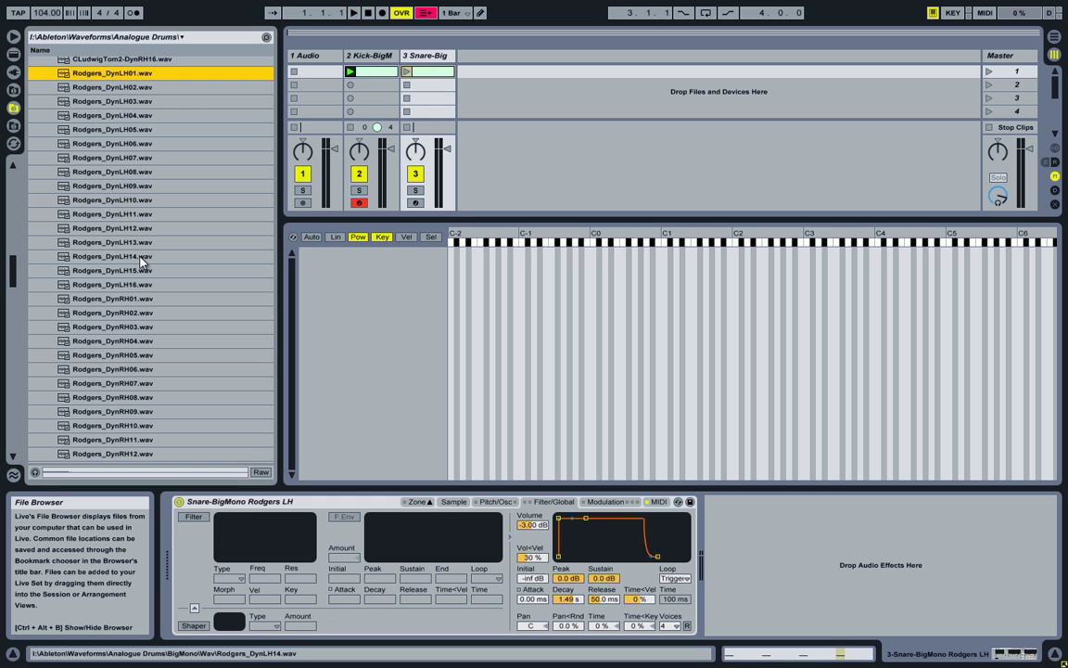
# Step: Load Rodgers_DynLH01–16 as Sampler zones, all mapped to the single key C3
pyautogui.keyDown('shift'); pyautogui.click(135, 285); pyautogui.keyUp('shift')
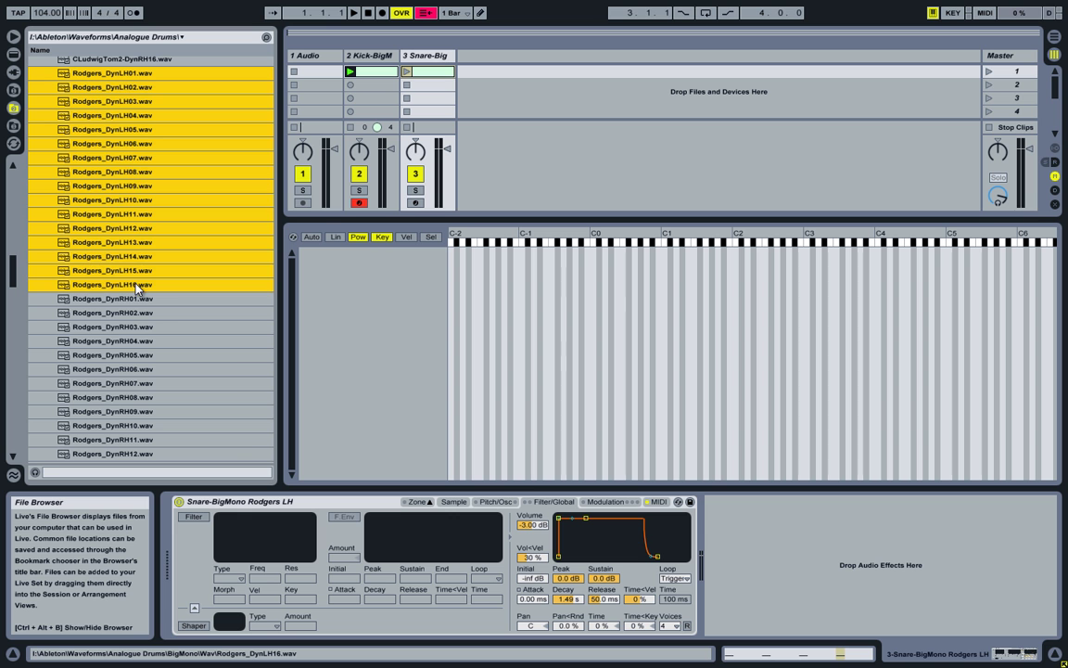
pyautogui.moveTo(326, 259); pyautogui.dragTo(321, 257)
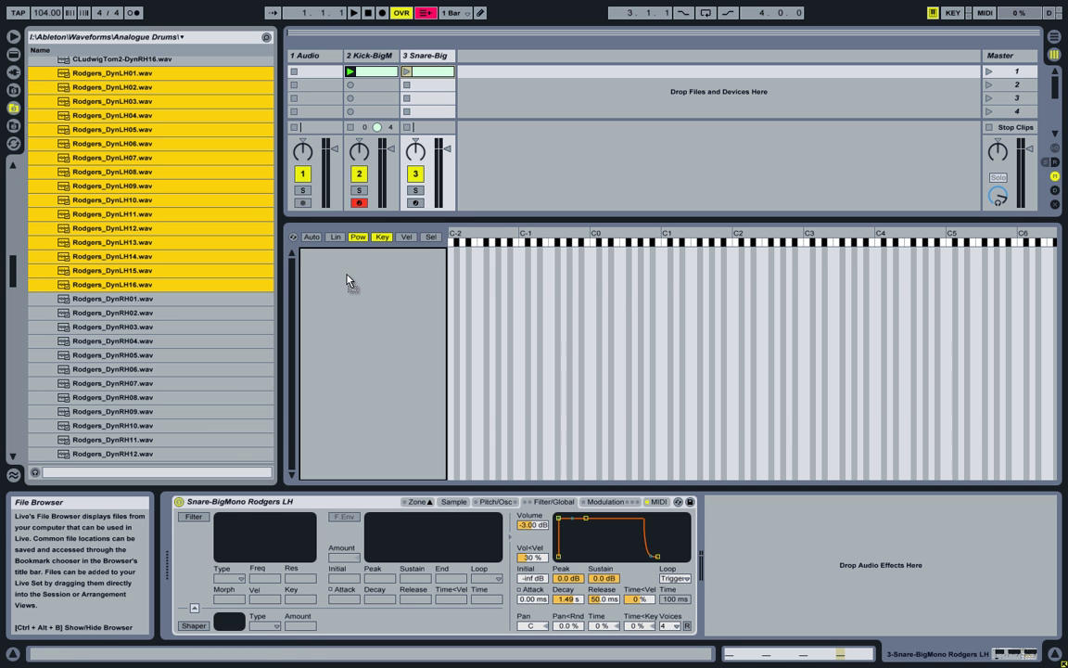
pyautogui.moveTo(450, 257); pyautogui.dragTo(805, 257)
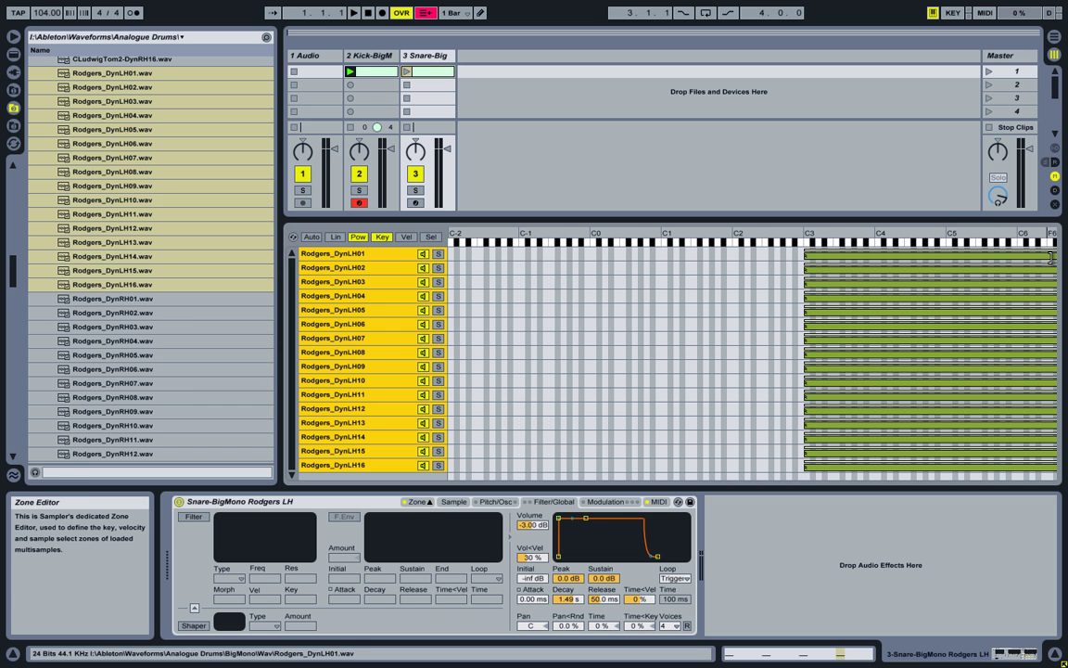
pyautogui.moveTo(1045, 278); pyautogui.dragTo(805, 252)
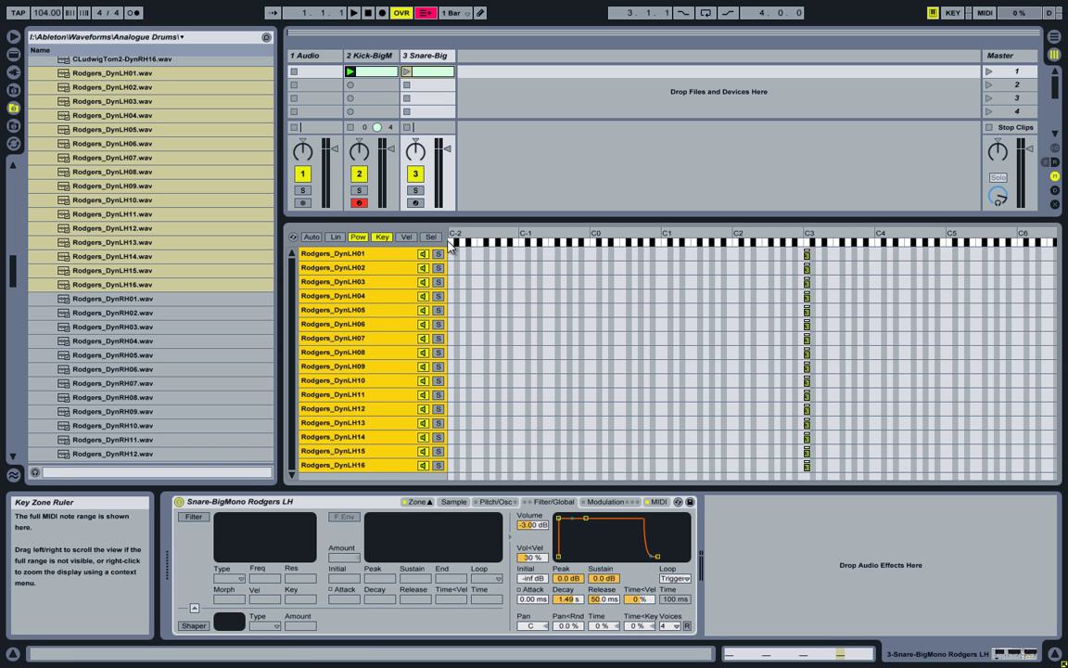
# Step: Distribute the sixteen zones' velocity ranges equally with Distribute Ranges Equally
pyautogui.click(406, 237)
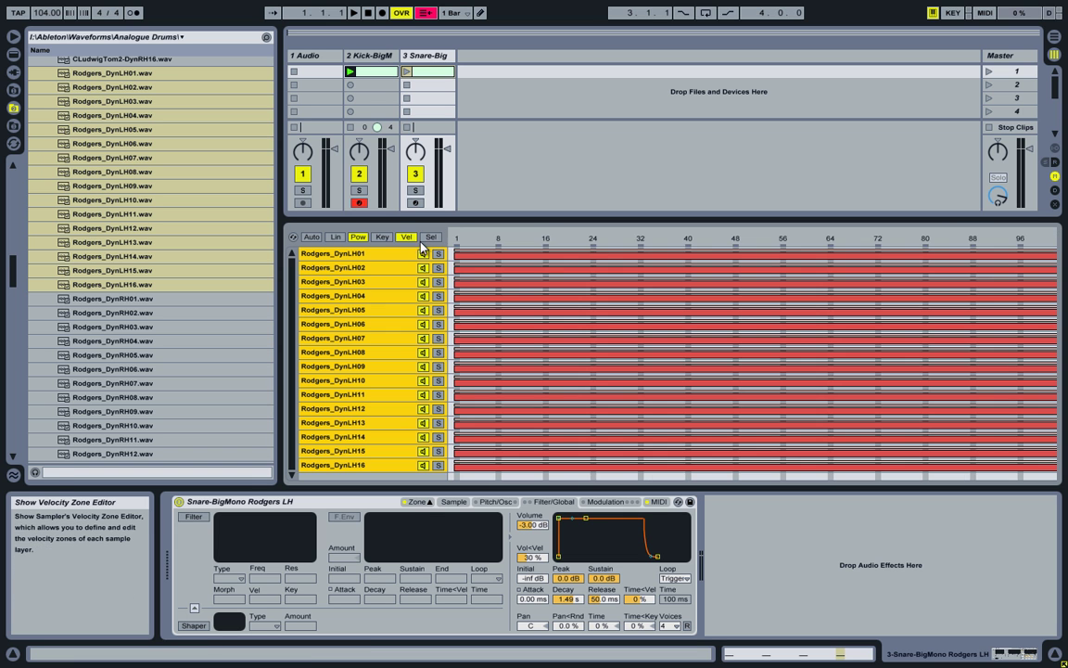
pyautogui.rightClick(497, 237)
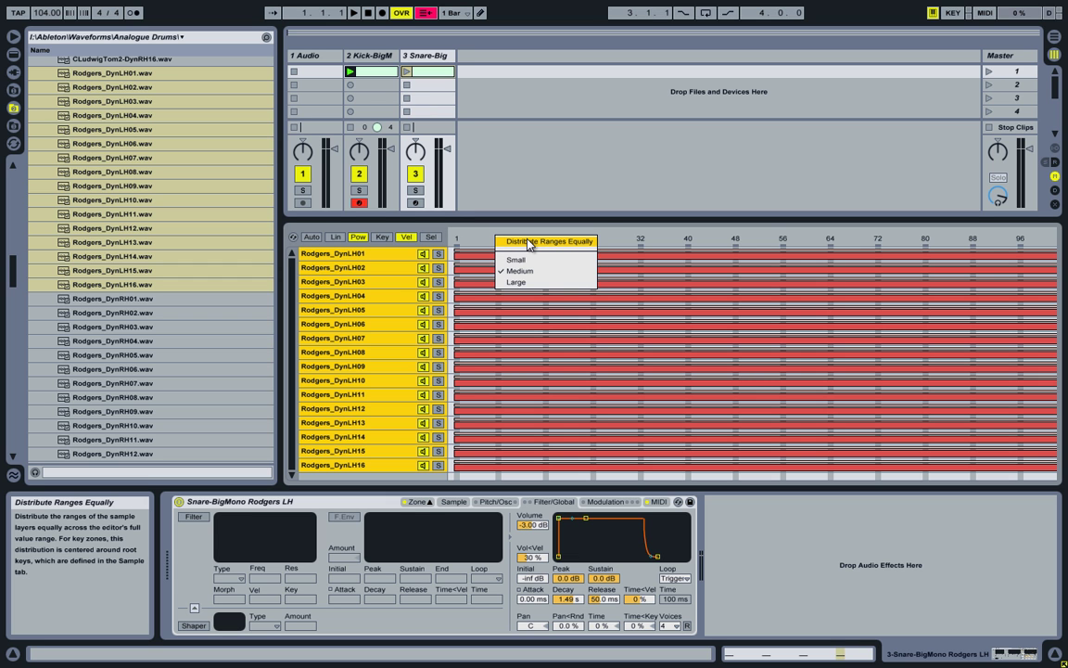
pyautogui.click(530, 244)
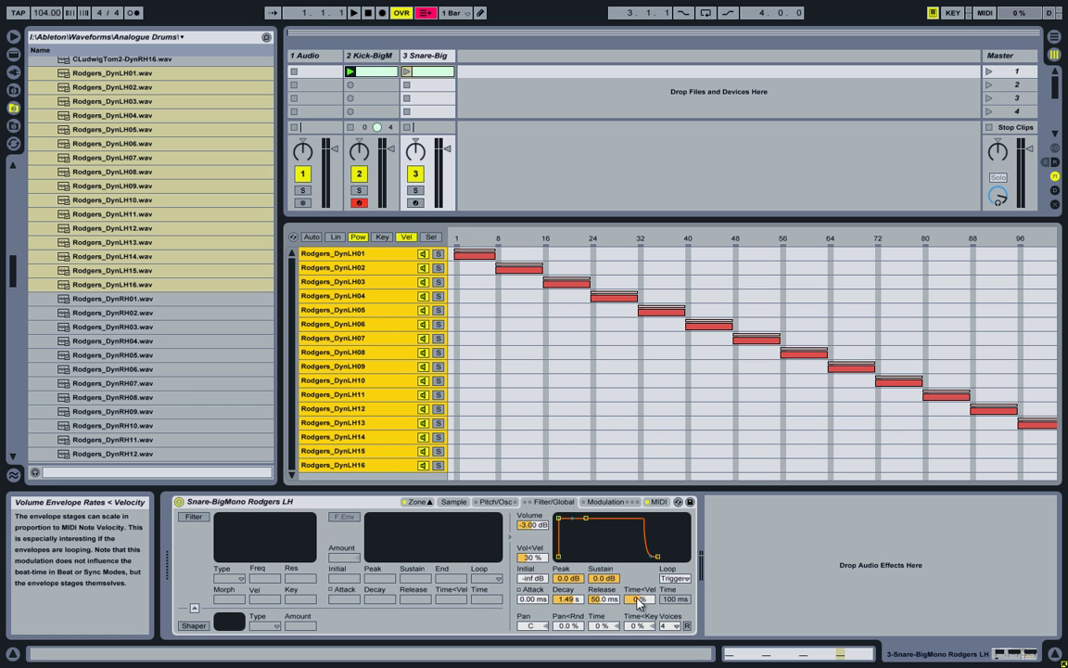
# Step: In the Sampler's Sample tab, set key tracking Scale to 0 % for all 16 samples
pyautogui.click(538, 503)
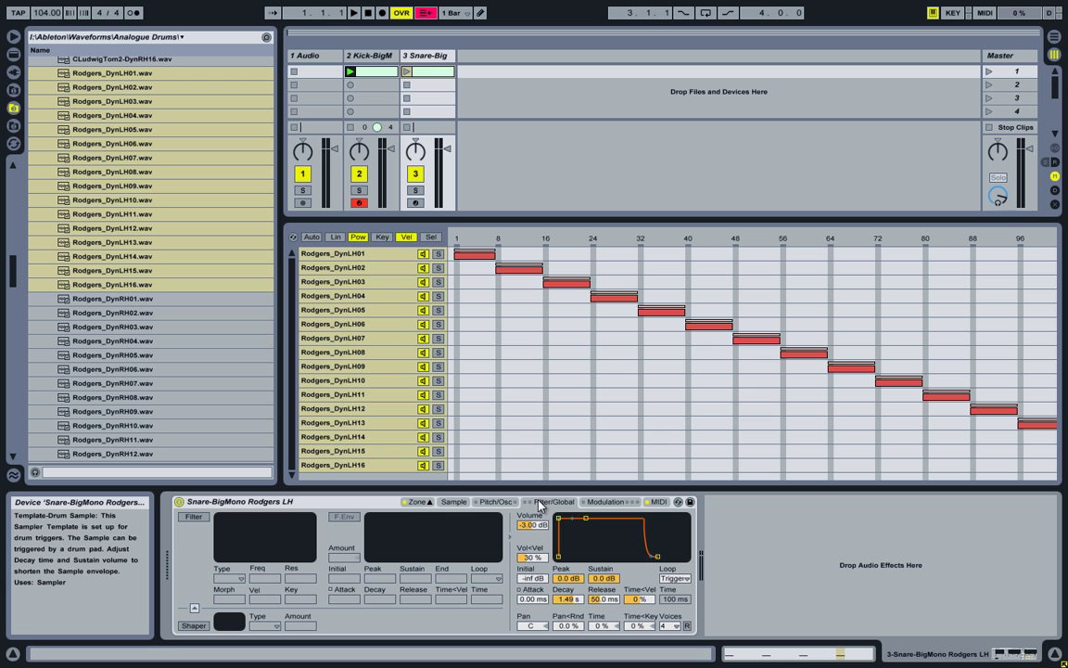
pyautogui.click(453, 501)
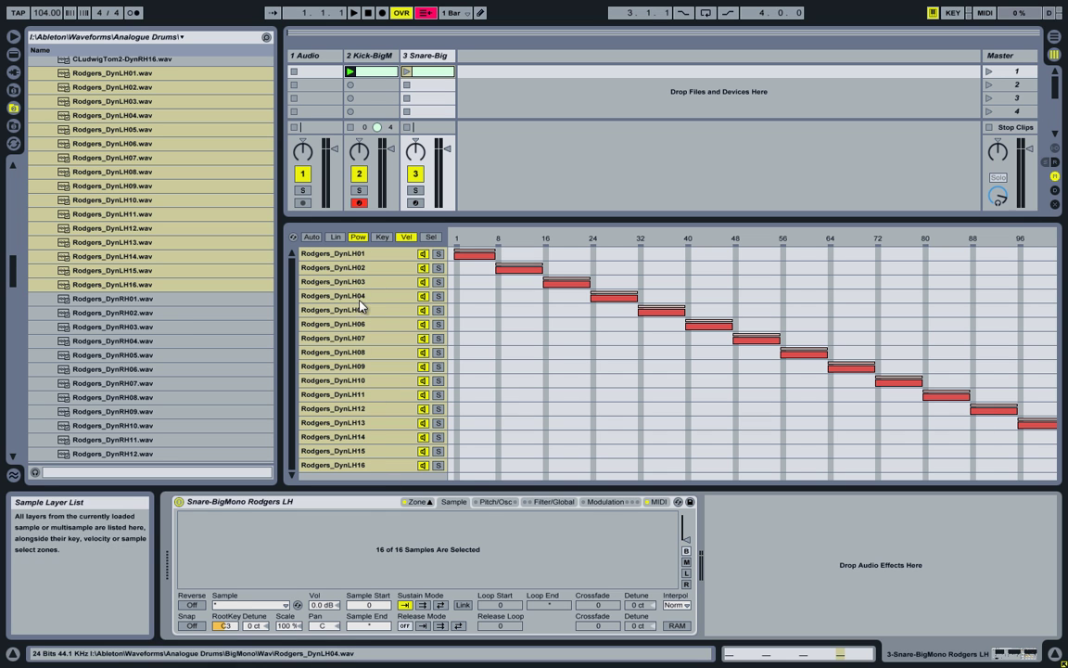
pyautogui.click(288, 626)
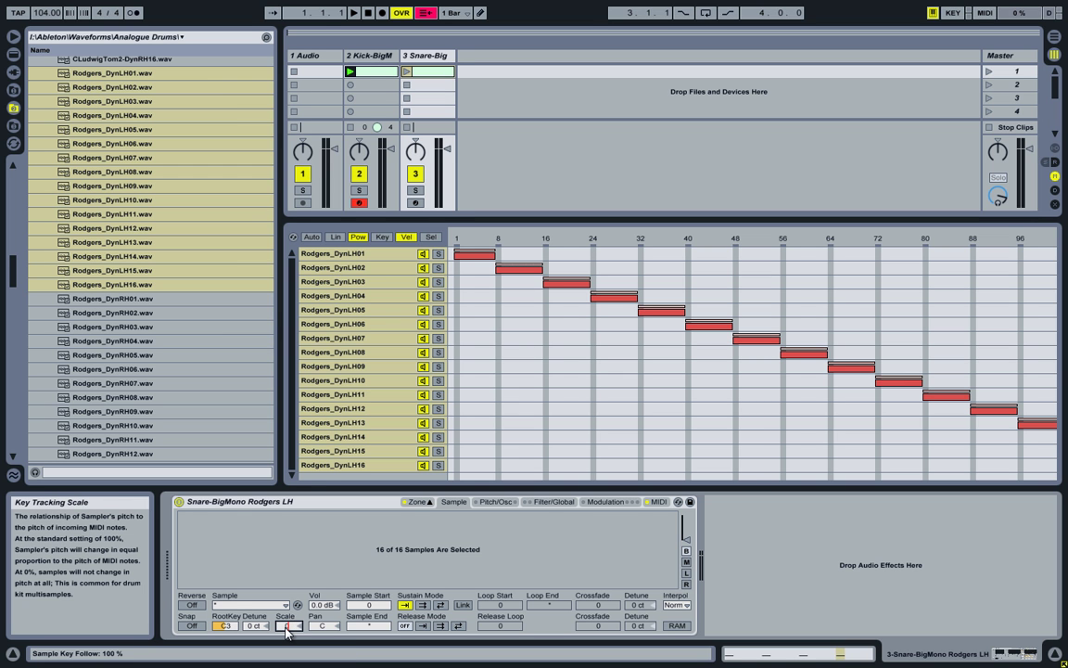
pyautogui.write('0')
pyautogui.press('Return')
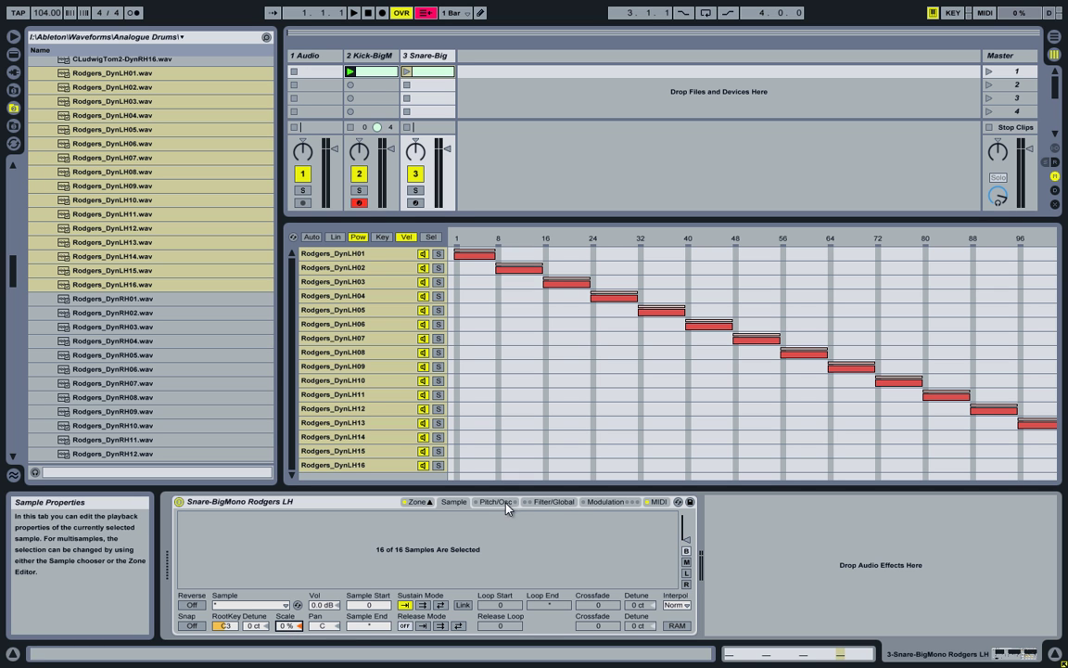
# Step: Hide the Zone editor, play the Snare-Big clip's four C3 hits, then stop playback
pyautogui.click(417, 504)
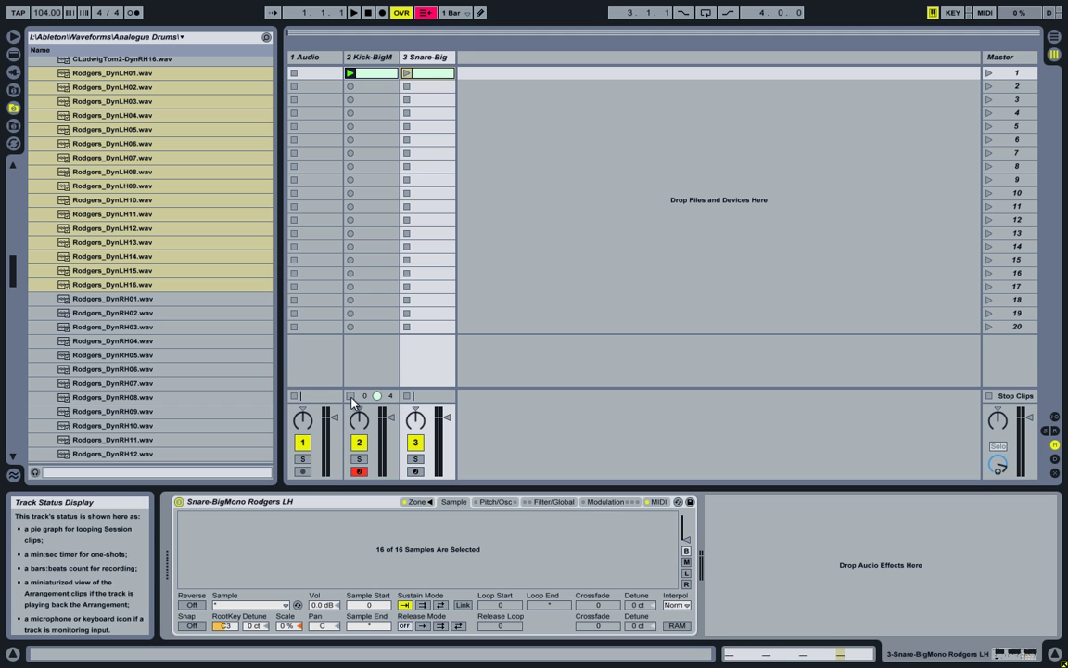
pyautogui.click(406, 73)
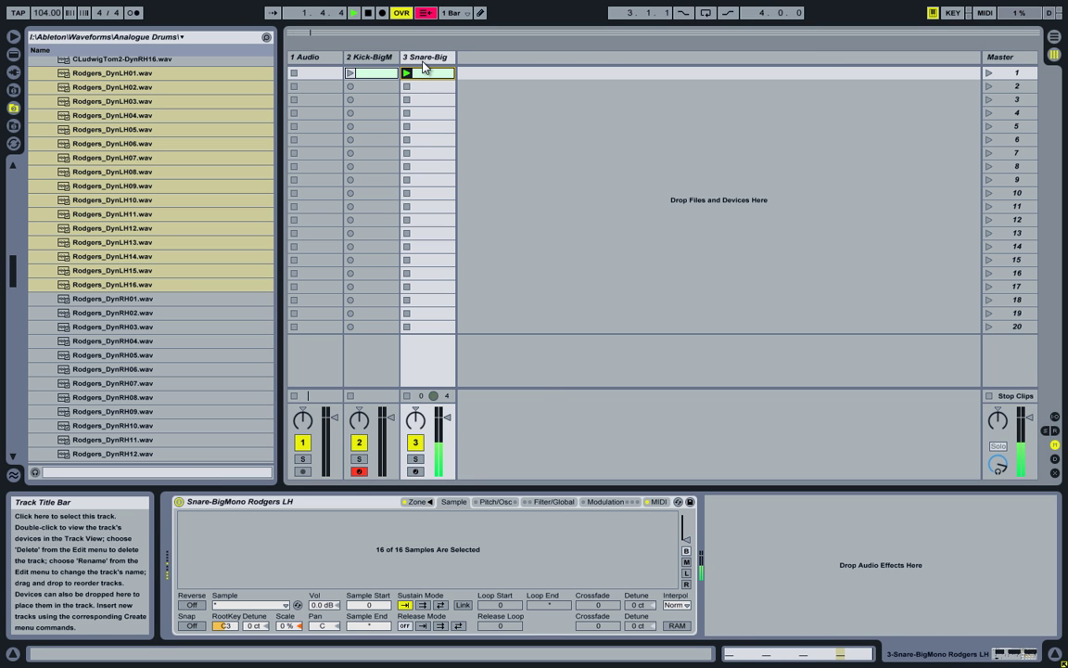
pyautogui.click(423, 75)
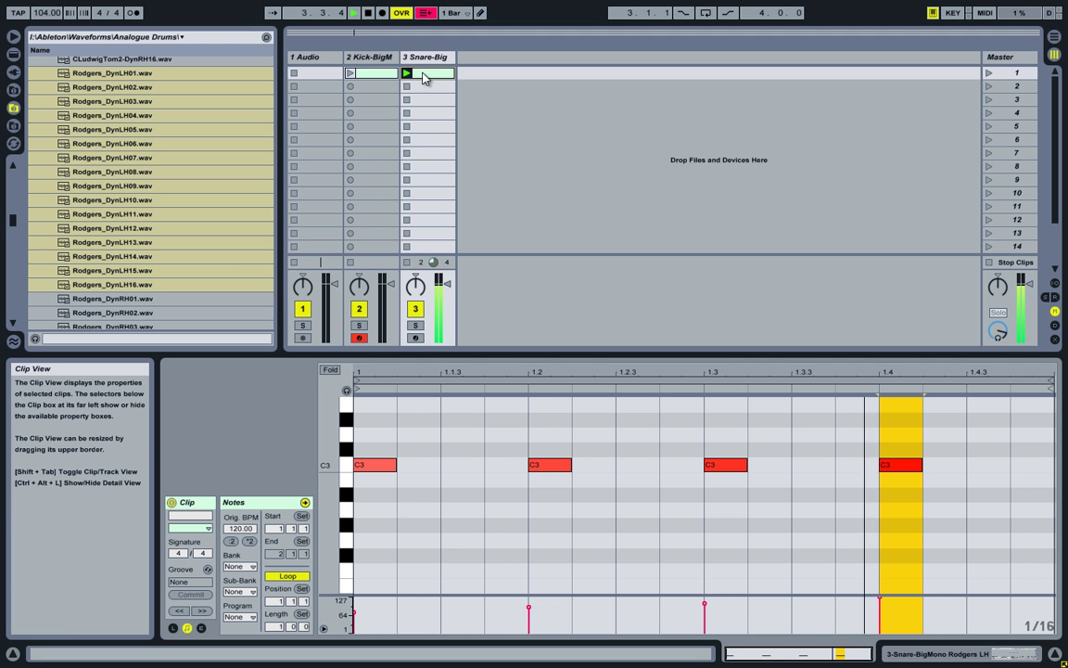
pyautogui.click(368, 13)
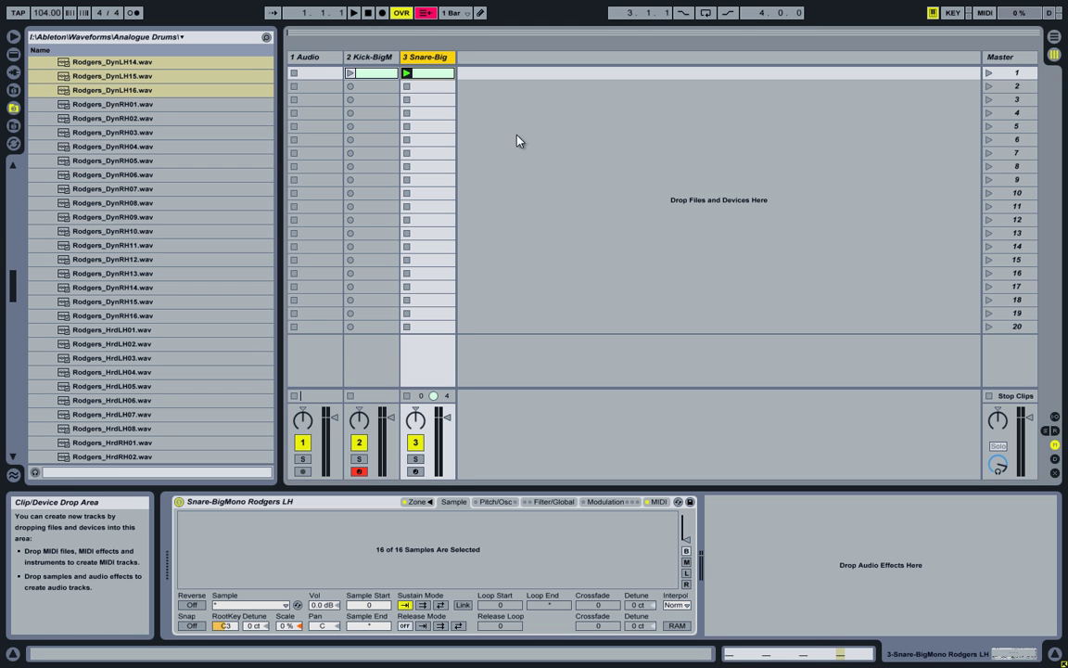
pyautogui.rightClick(438, 62)
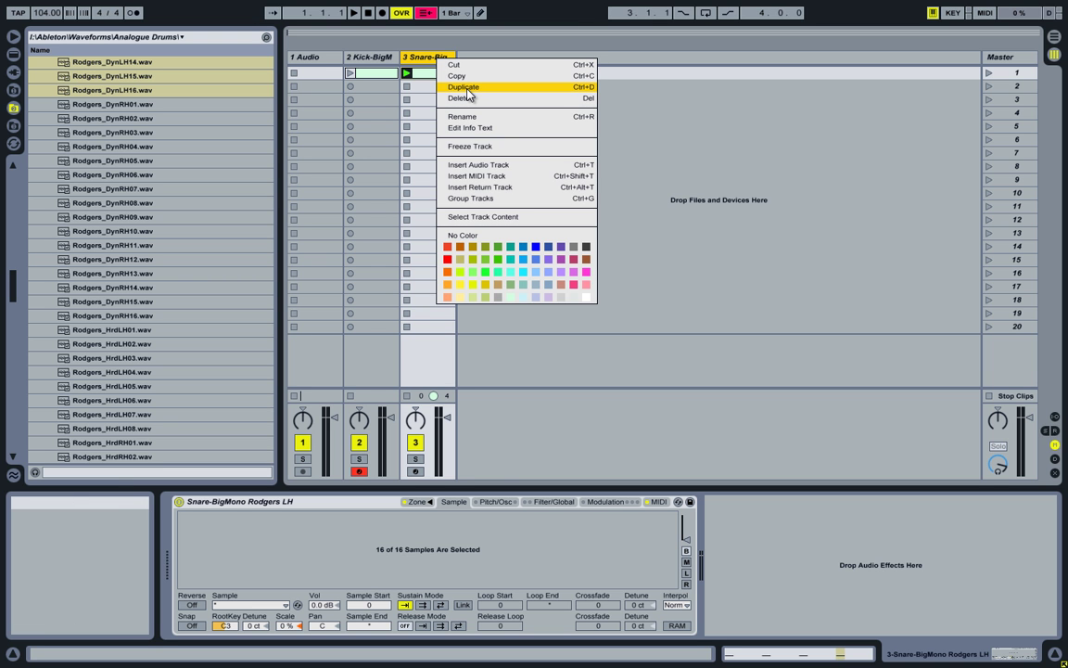
pyautogui.click(468, 88)
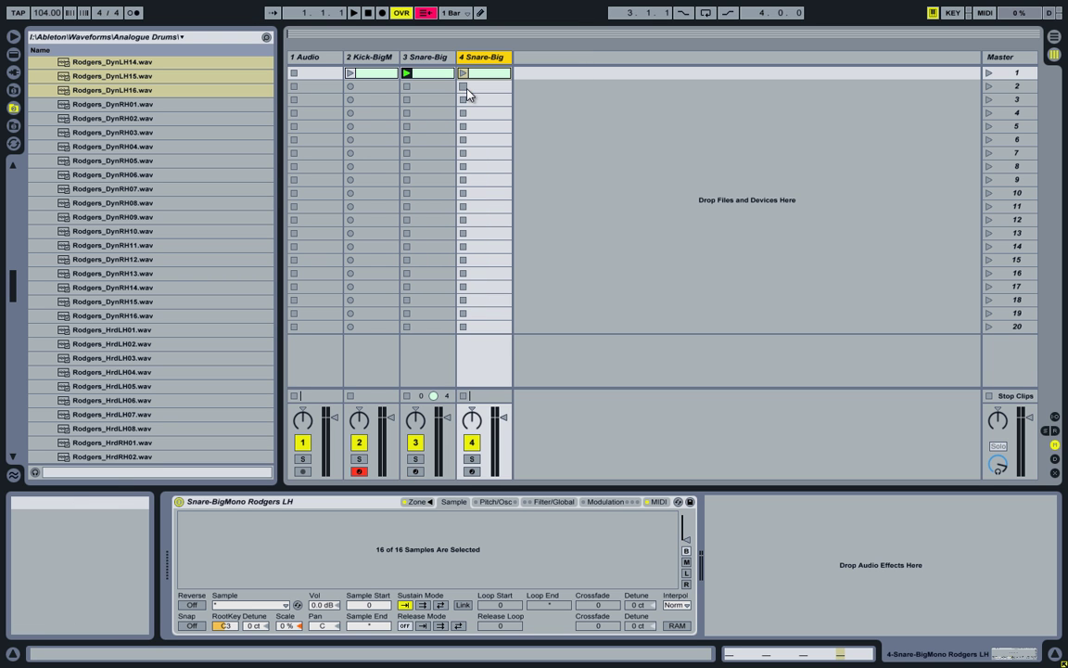
pyautogui.click(427, 504)
pyautogui.click(334, 253)
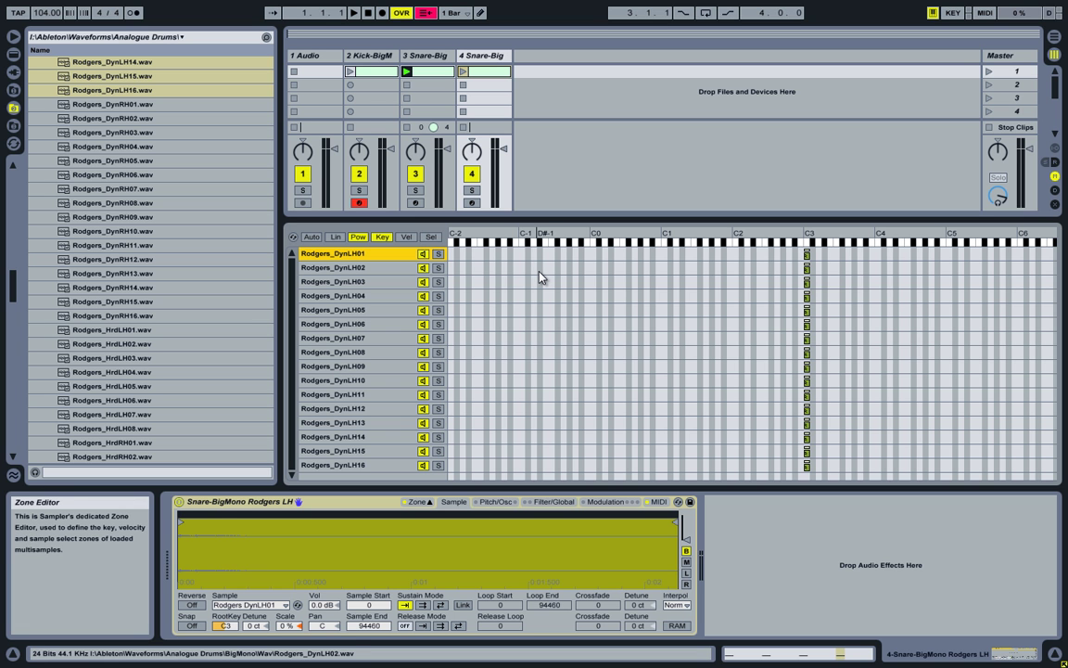
pyautogui.click(503, 58)
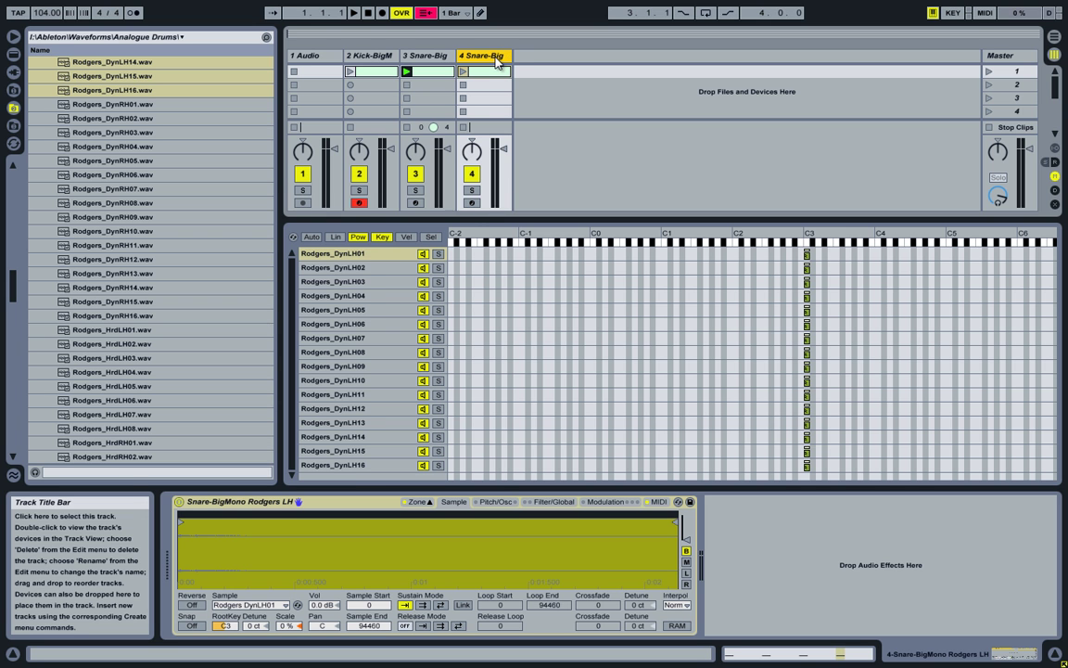
pyautogui.press('Delete')
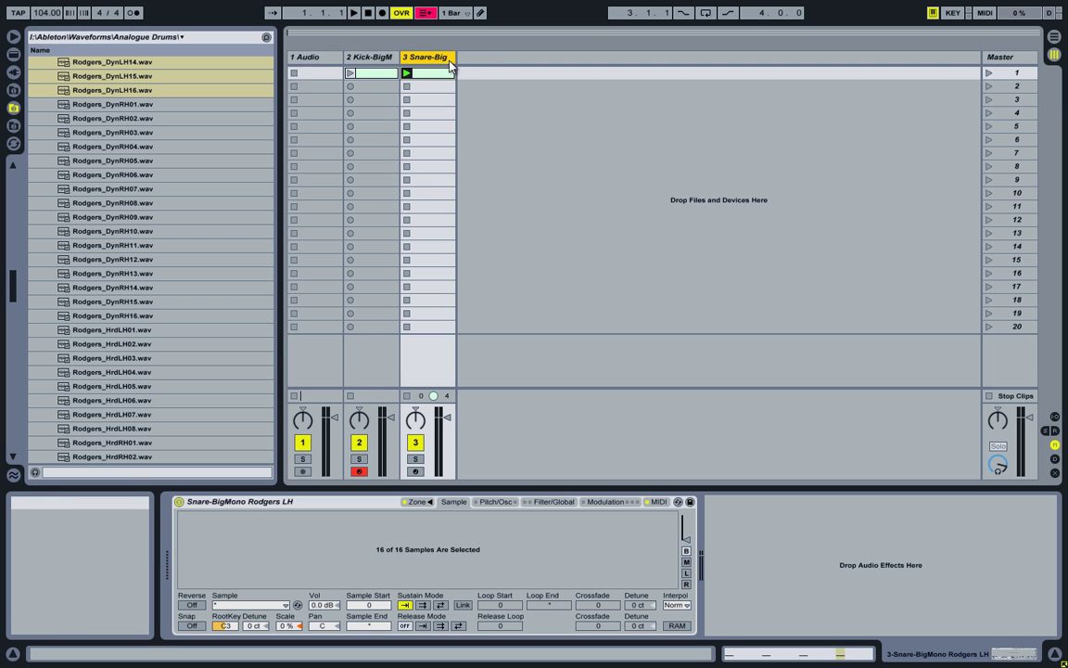
# Step: Select the snare track and show the Instruments > Simpler > Current Project (Tutorials) presets in the browser
pyautogui.click(14, 91)
pyautogui.click(422, 57)
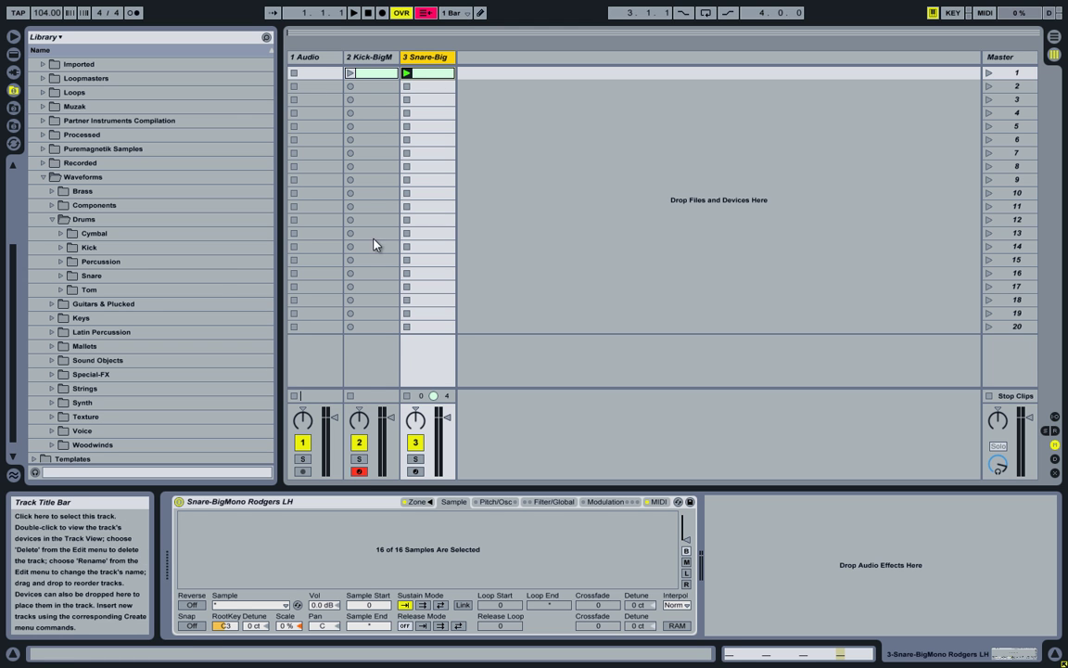
pyautogui.click(16, 106)
pyautogui.click(13, 54)
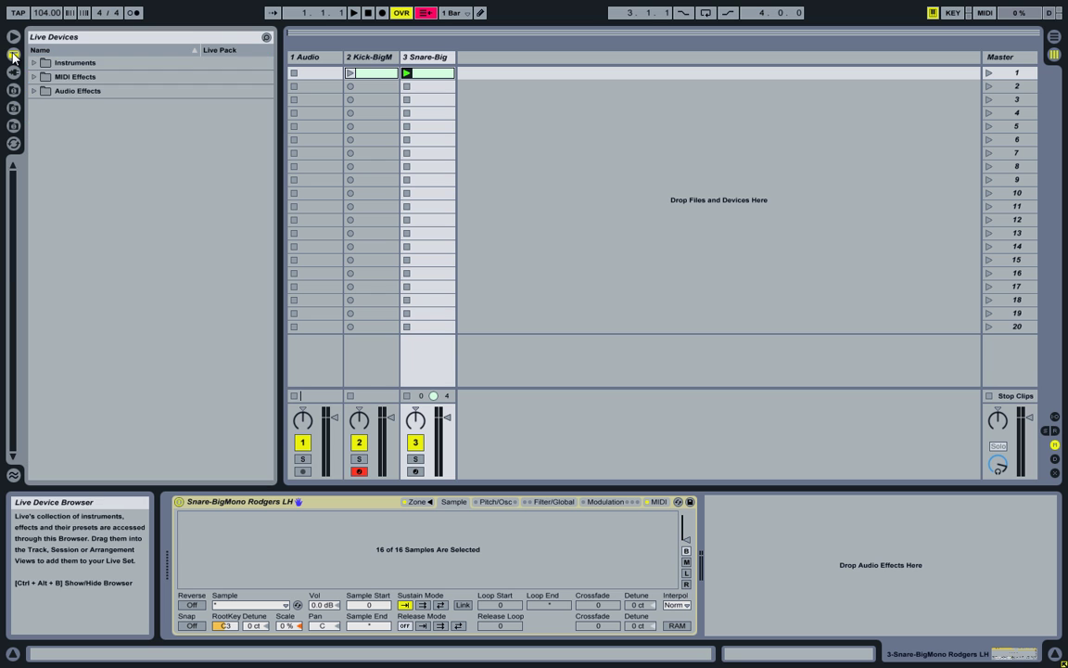
pyautogui.click(34, 63)
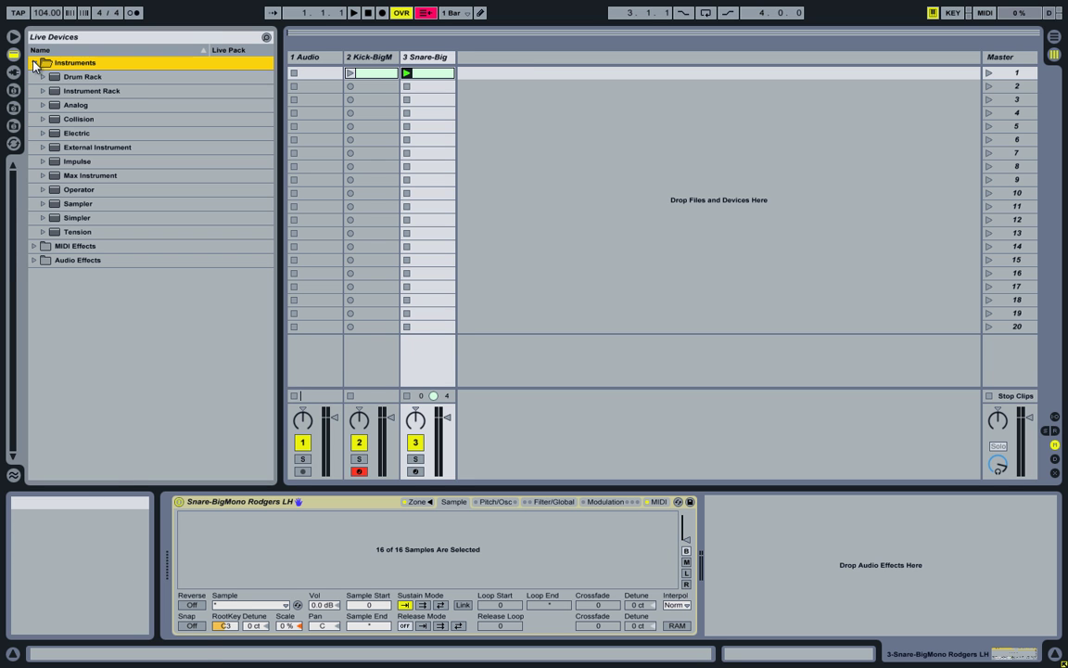
pyautogui.click(61, 206)
pyautogui.click(46, 219)
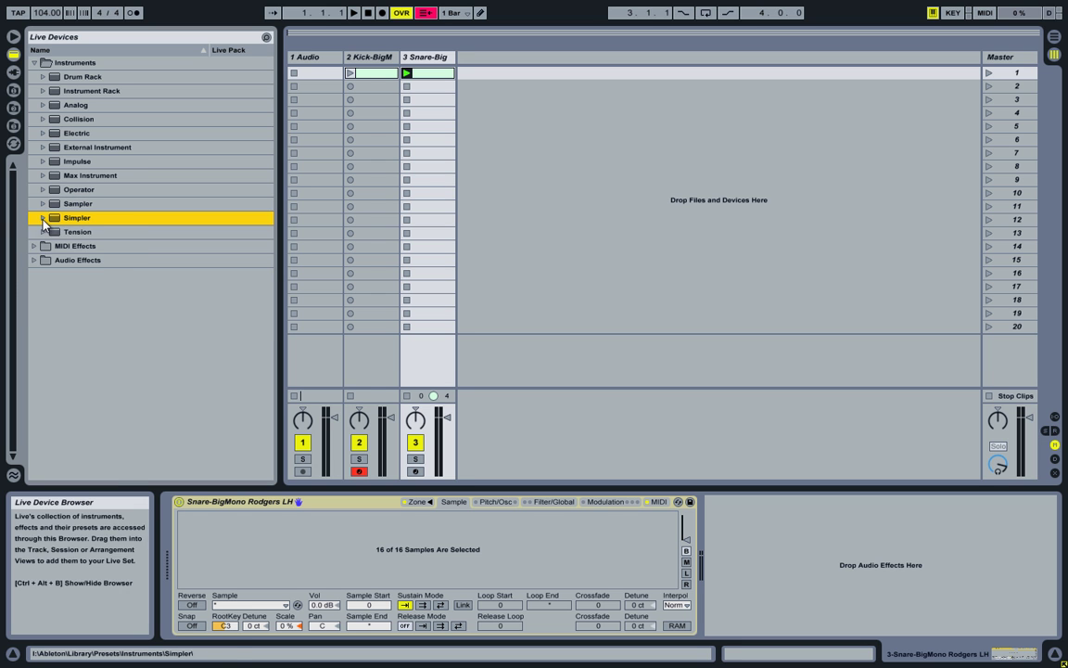
pyautogui.click(42, 217)
pyautogui.click(52, 372)
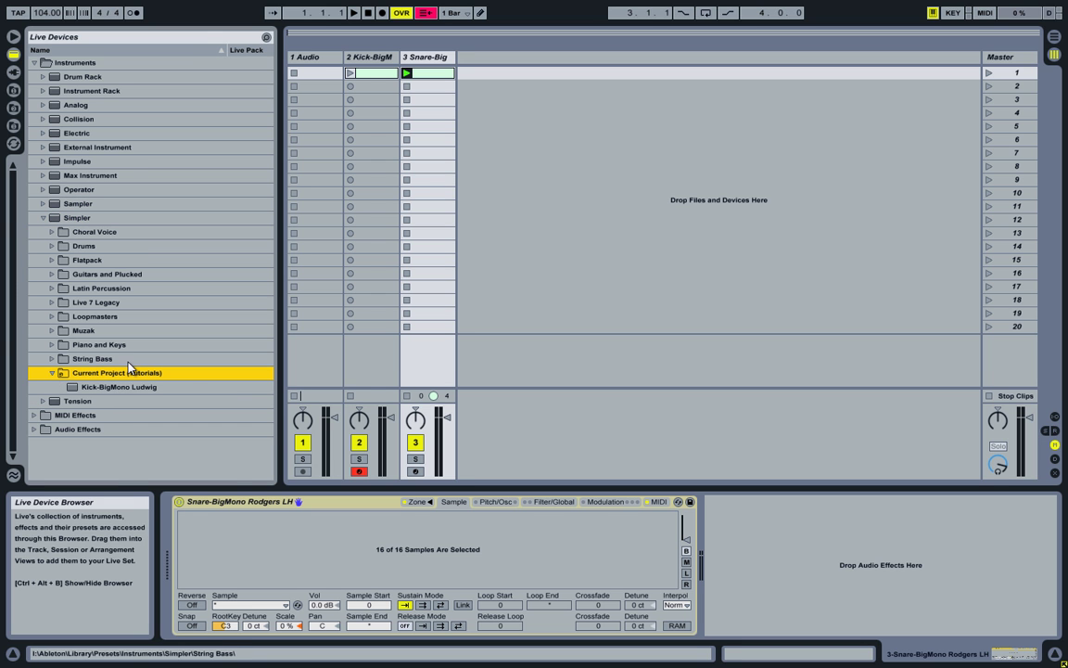
# Step: Convert the snare Sampler into a Simpler and save it as the preset 'Snare-BigMono Rodgers LH'
pyautogui.rightClick(324, 501)
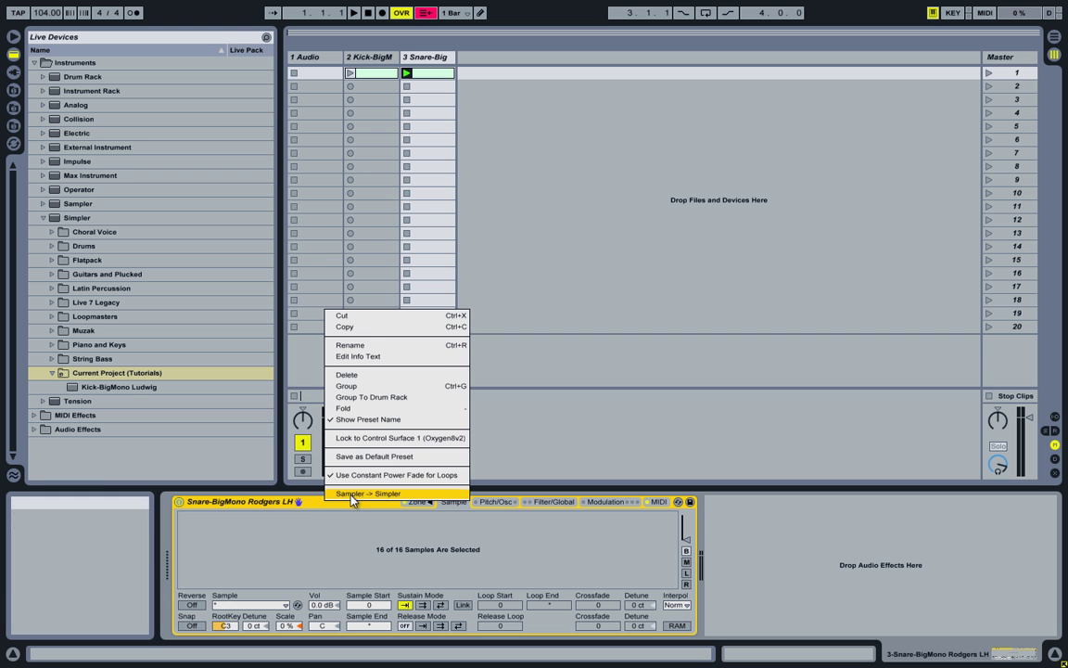
pyautogui.click(352, 496)
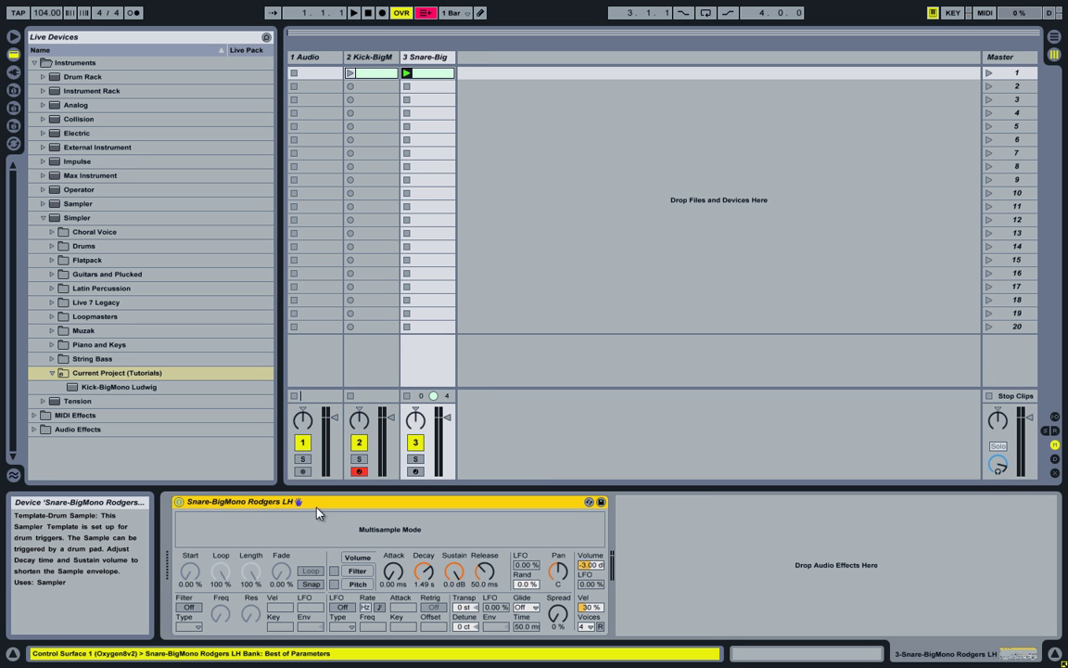
pyautogui.moveTo(215, 463); pyautogui.dragTo(121, 345)
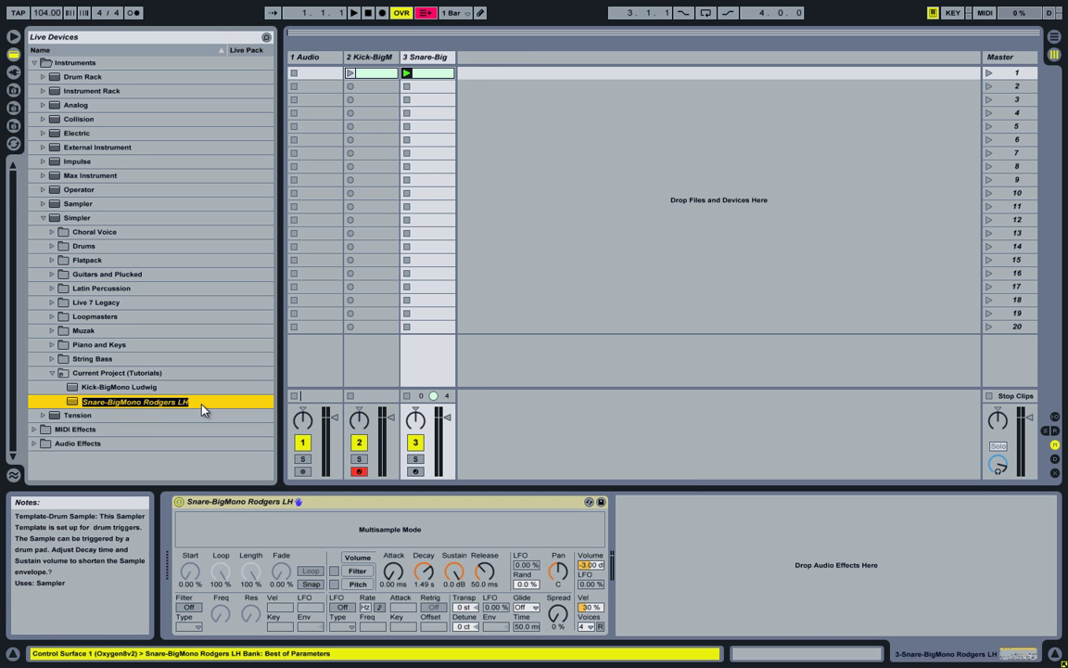
pyautogui.press('Return')
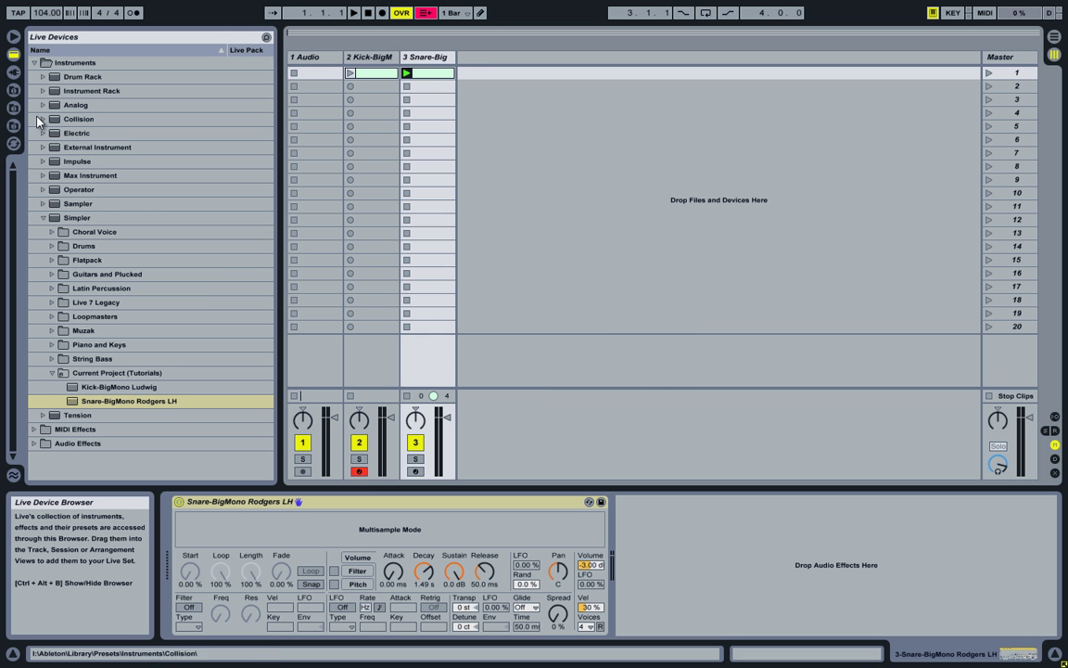
# Step: Add a Drum Rack from the Instruments folder on a new track
pyautogui.click(34, 63)
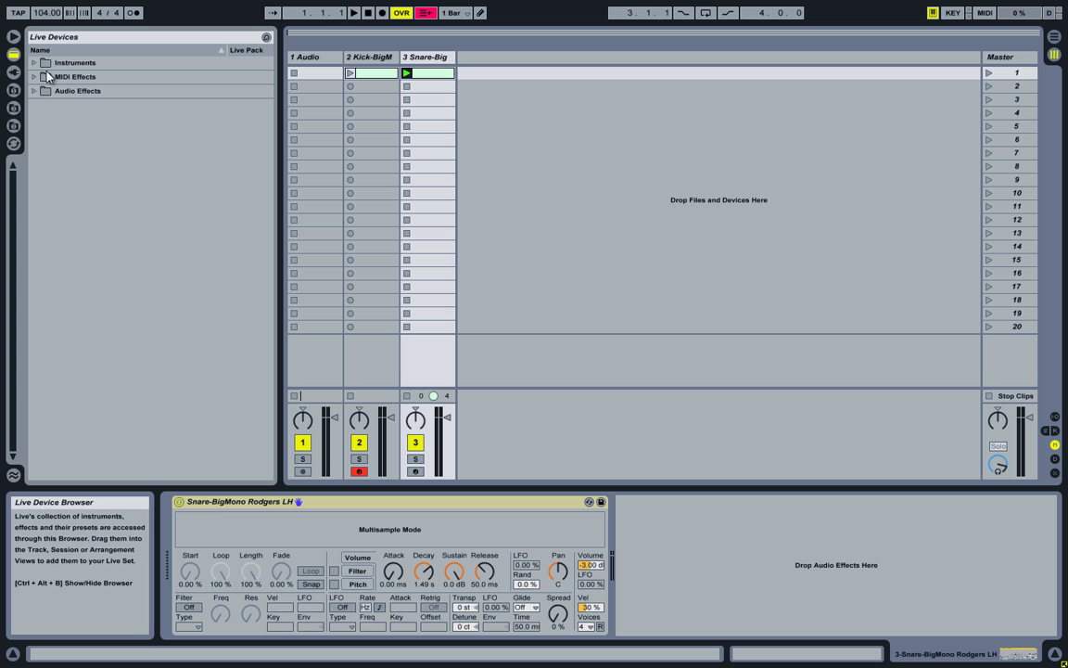
pyautogui.click(34, 62)
pyautogui.click(51, 78)
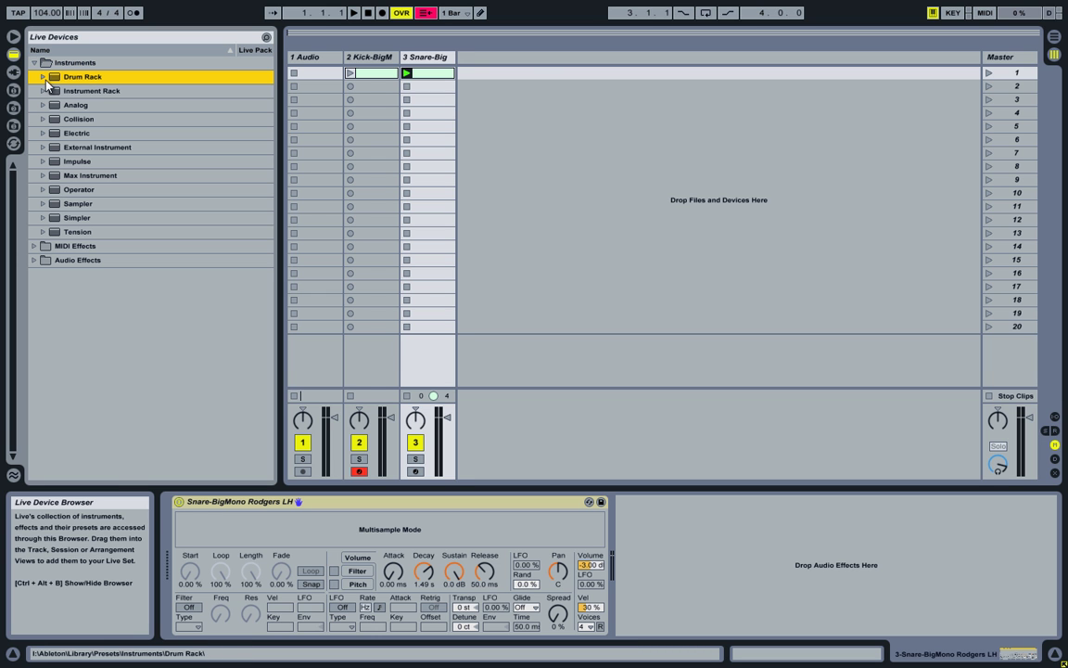
pyautogui.moveTo(56, 78); pyautogui.dragTo(524, 68)
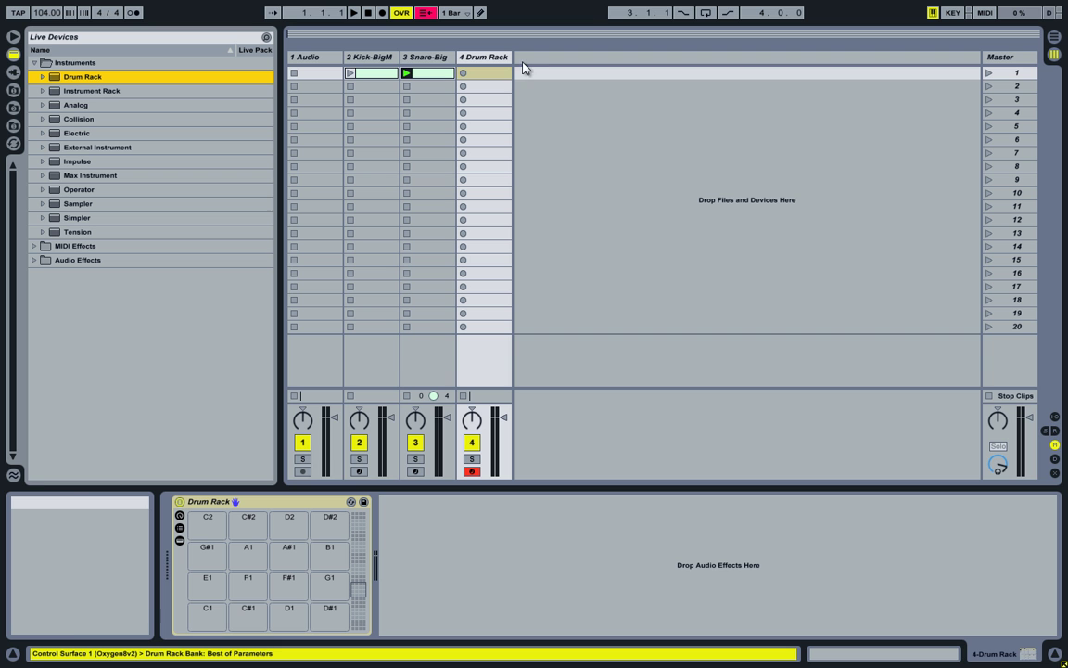
# Step: Load Kick-BigMono Ludwig onto pad C1 and Snare-BigMono Rodgers LH onto pad D1
pyautogui.click(43, 219)
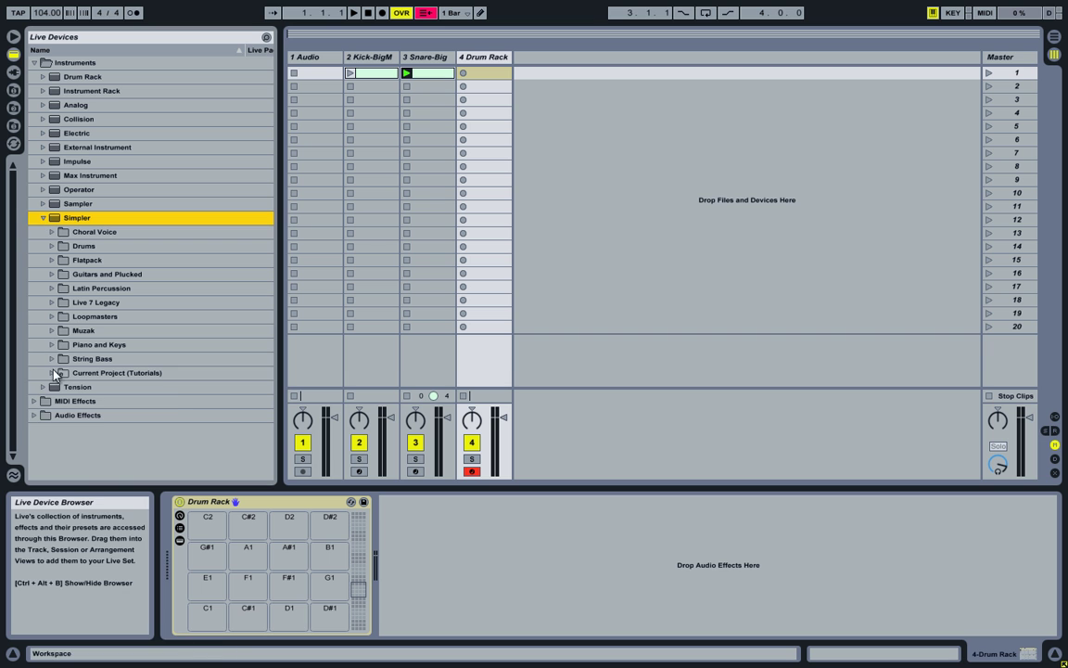
pyautogui.click(51, 372)
pyautogui.moveTo(113, 387); pyautogui.dragTo(206, 614)
pyautogui.moveTo(97, 404); pyautogui.dragTo(299, 614)
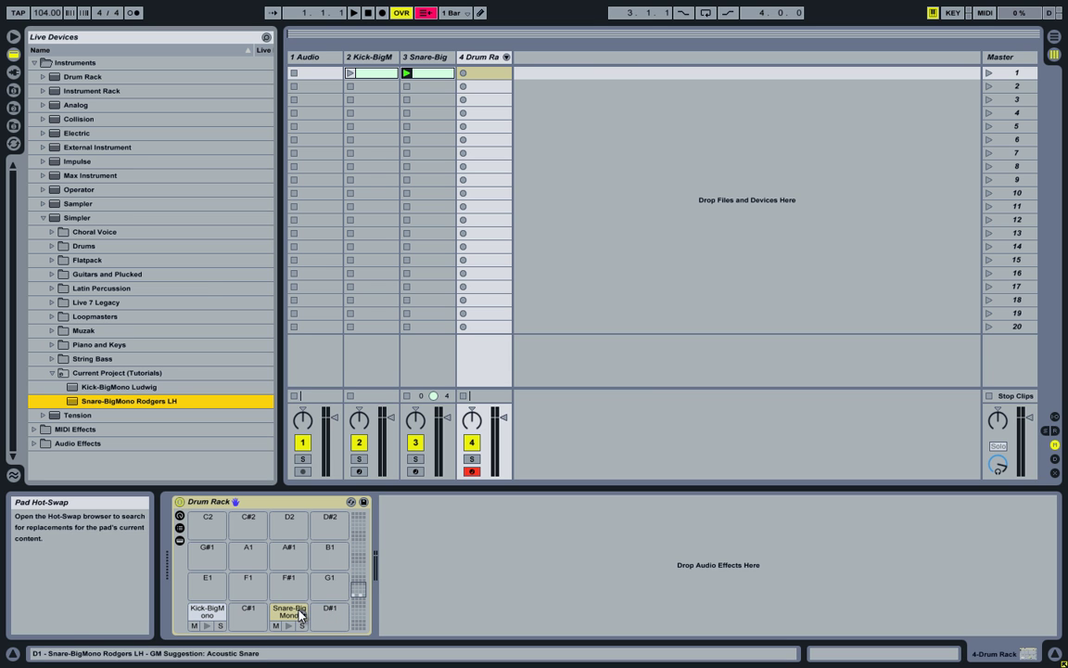
# Step: Rename the Drum Rack 'Kit-BigMono' and save it as a Current Project preset
pyautogui.click(507, 58)
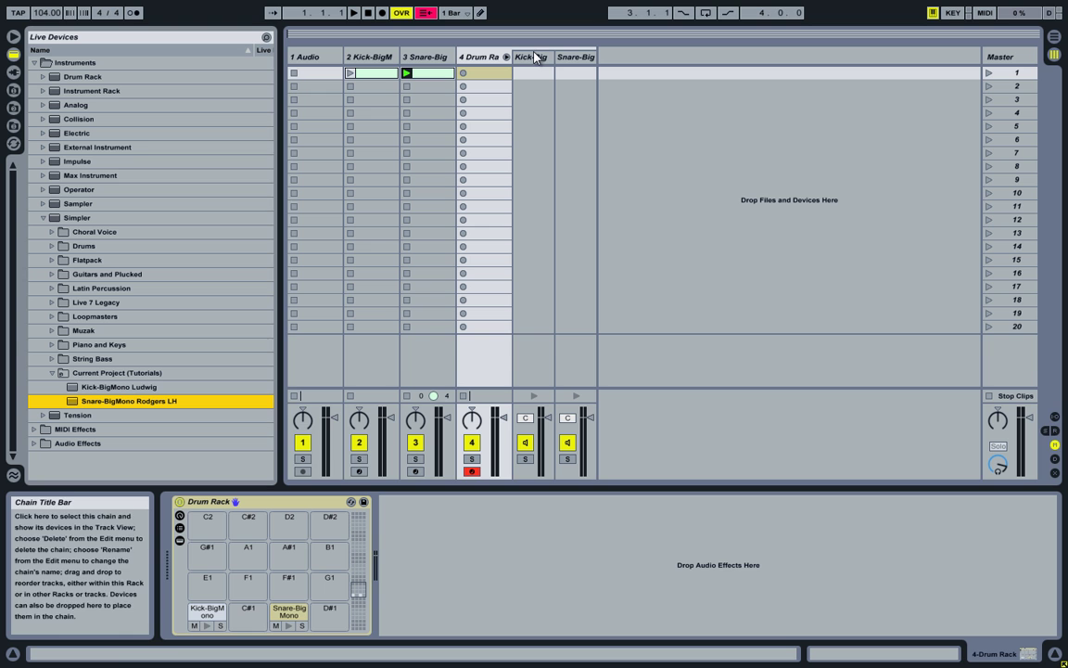
pyautogui.click(304, 507)
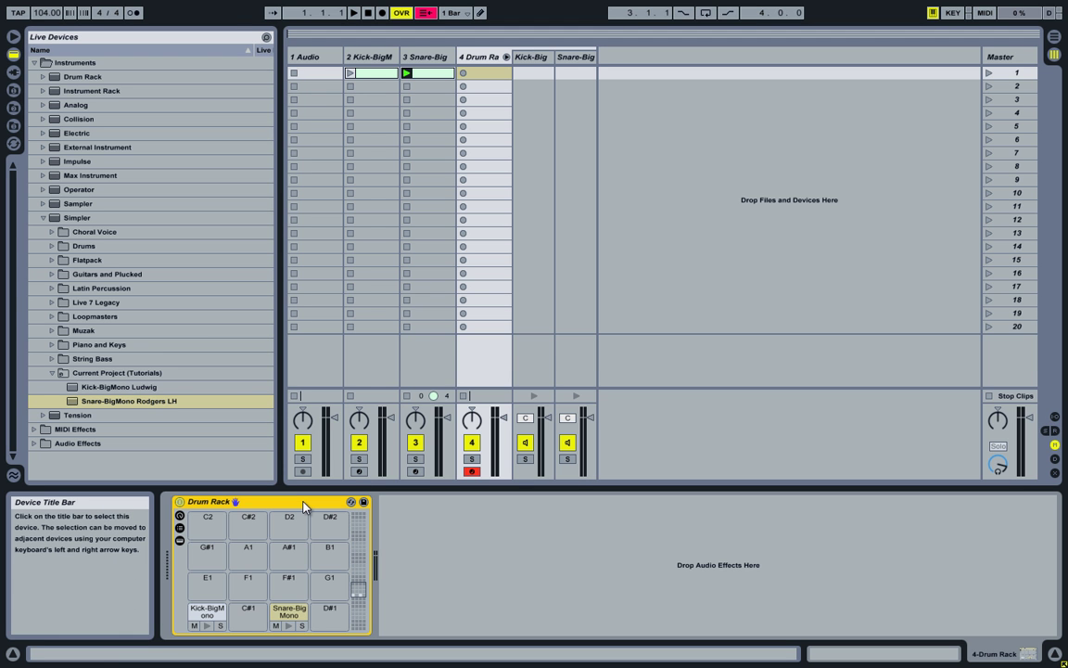
pyautogui.hotkey('ctrl', 'r')
pyautogui.write('K')
pyautogui.press('Return')
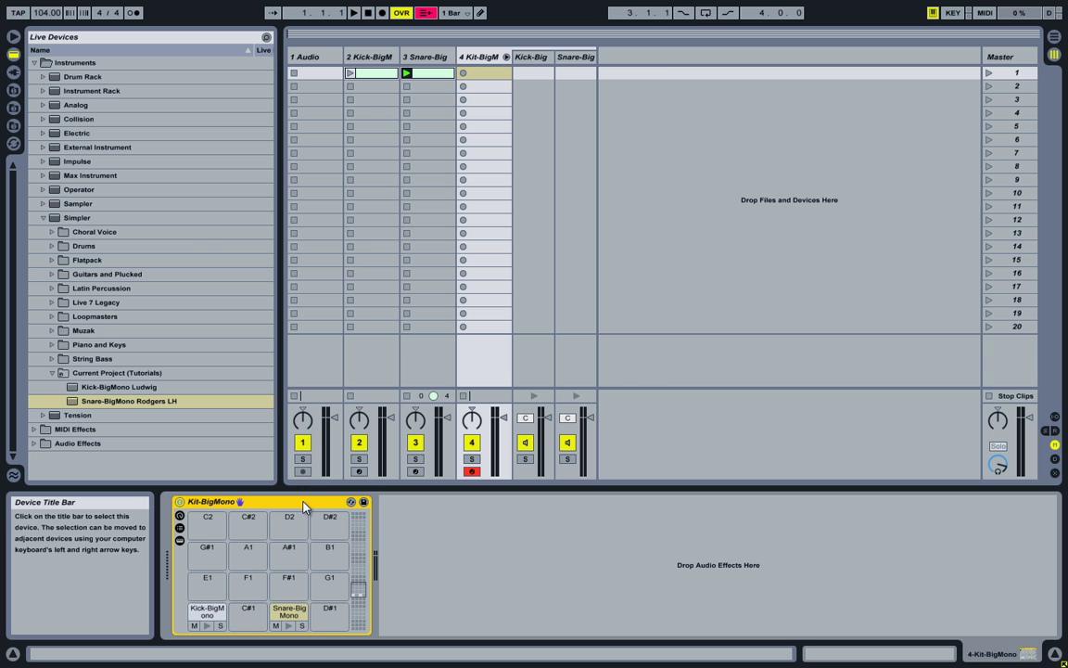
pyautogui.moveTo(306, 510); pyautogui.dragTo(130, 389)
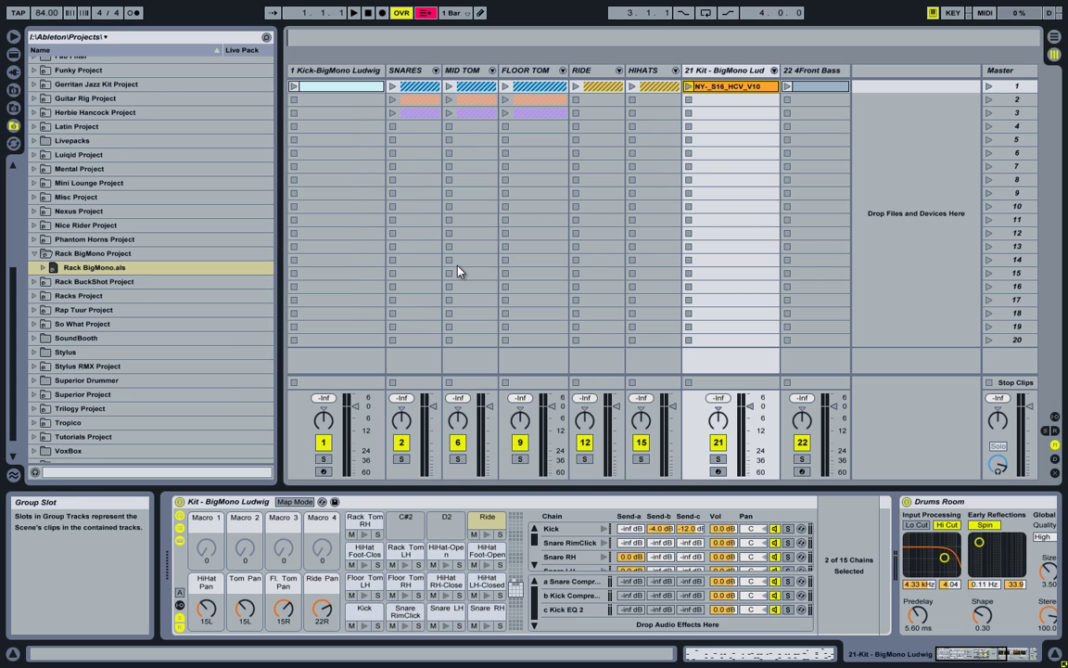
# Step: Inspect the Kit - BigMono Ludwig rack's Rack Tom RH, Ride and HiHat-Open pad chains
pyautogui.click(717, 72)
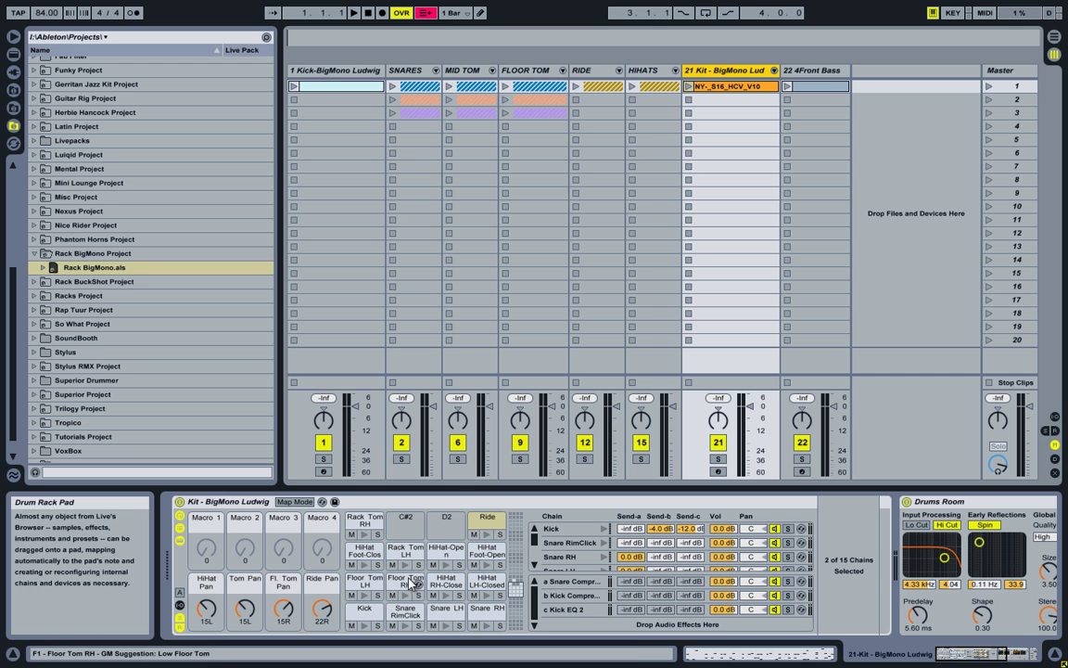
pyautogui.click(362, 535)
pyautogui.click(484, 523)
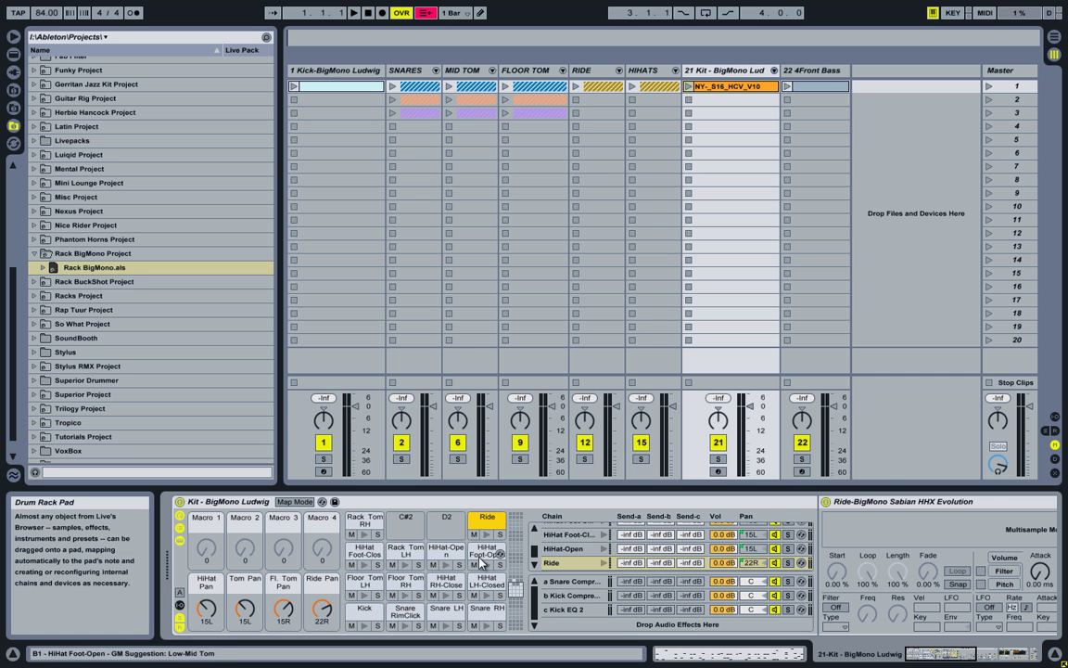
pyautogui.click(445, 554)
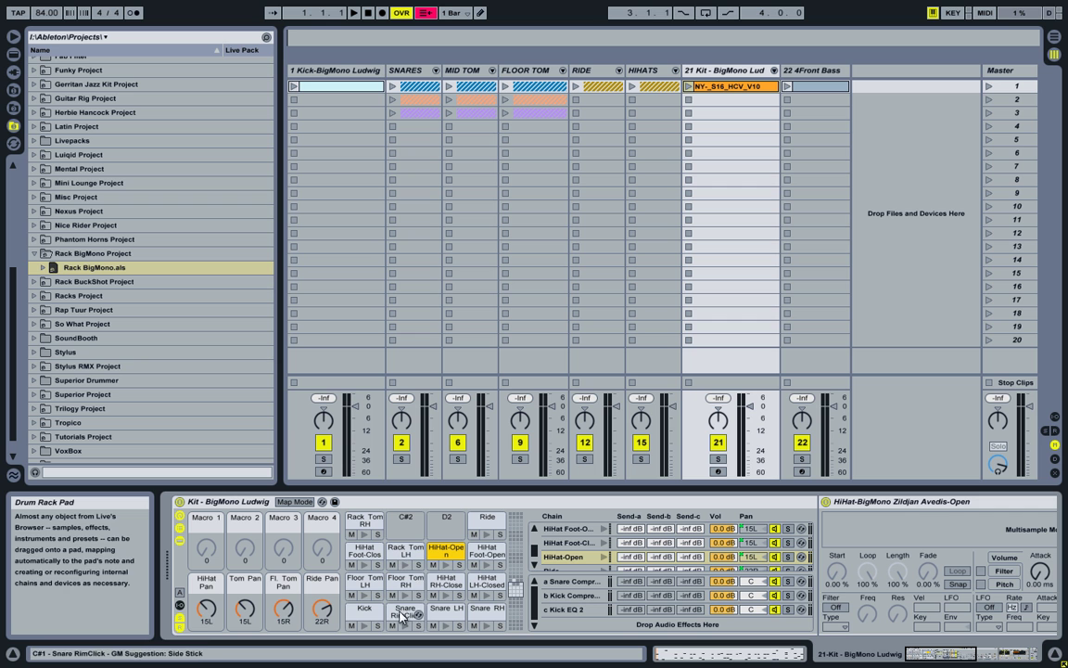
# Step: Play the drum clip on track 21 with the bass clip on track 22, then stop playback
pyautogui.click(688, 87)
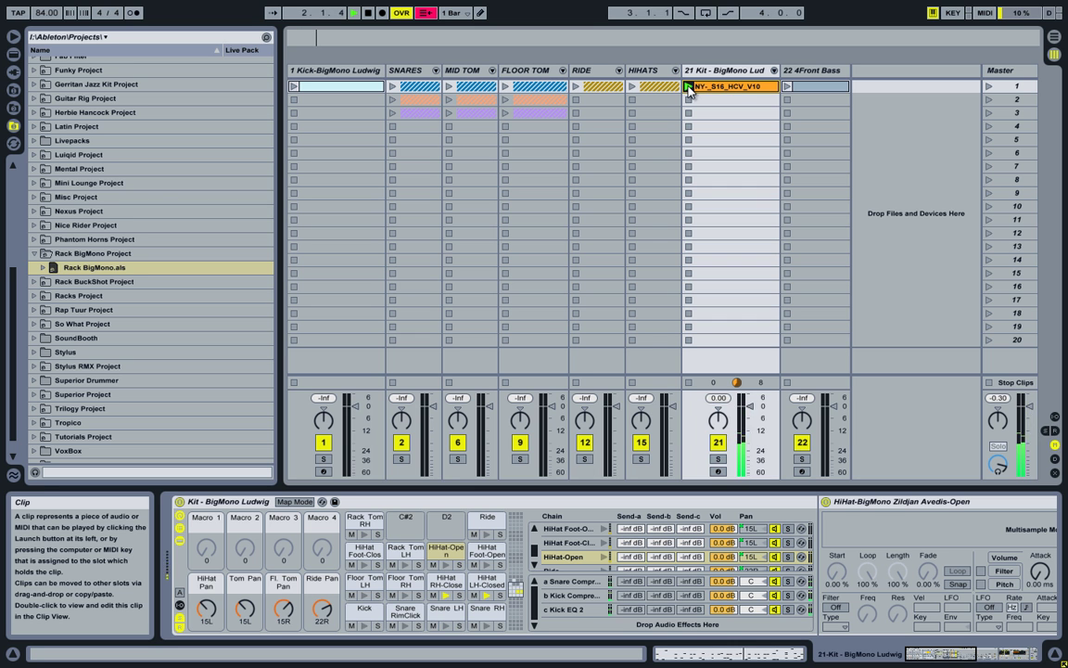
pyautogui.click(787, 87)
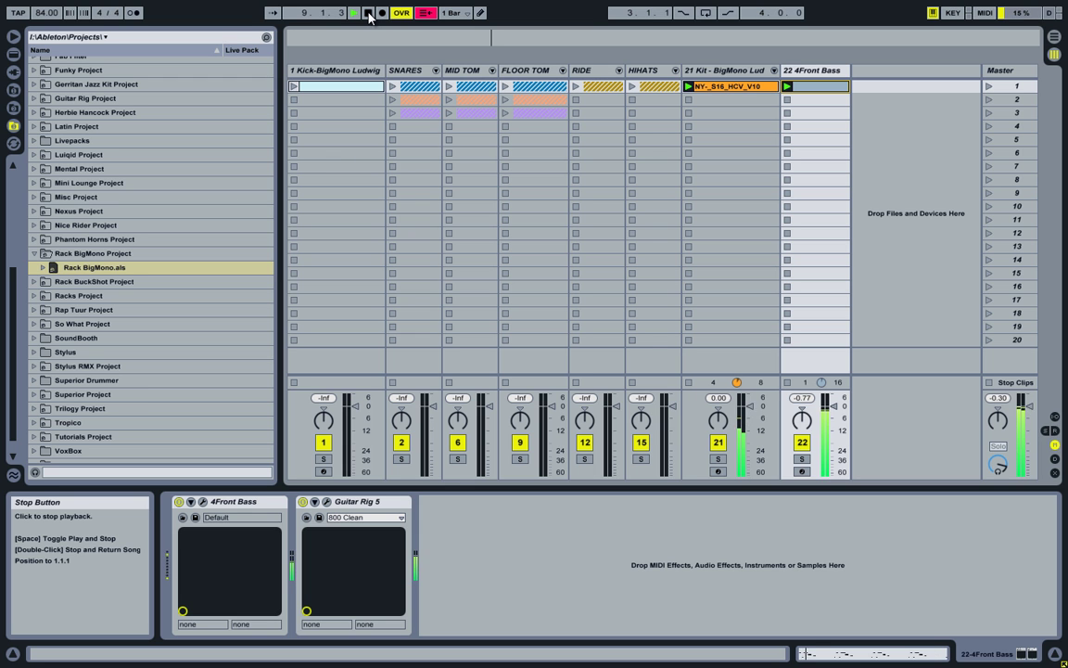
pyautogui.doubleClick(369, 17)
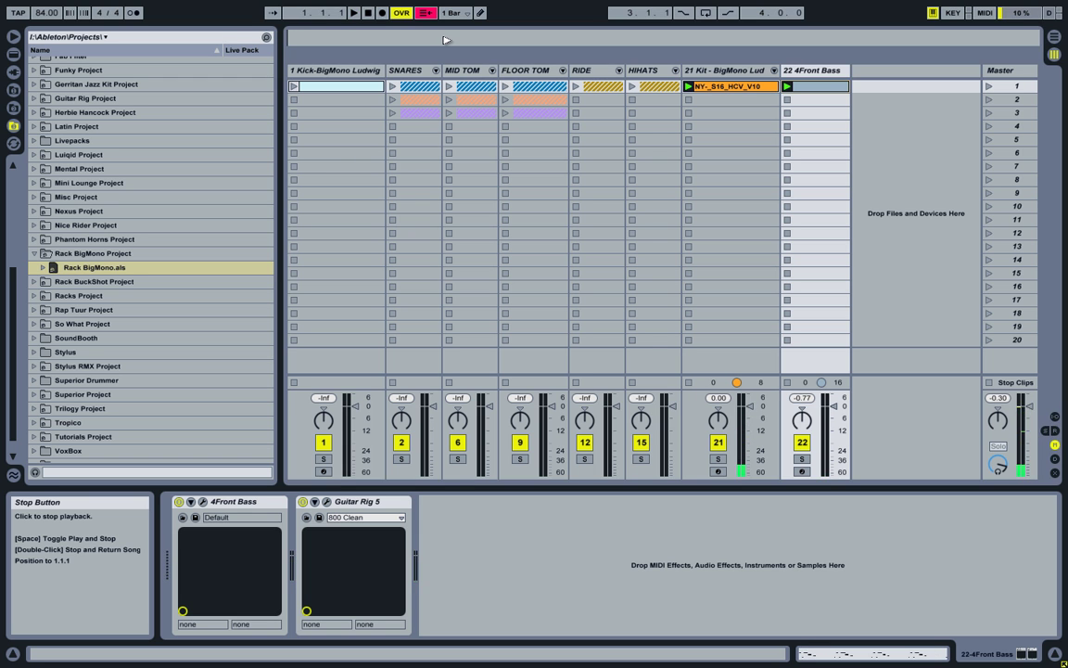